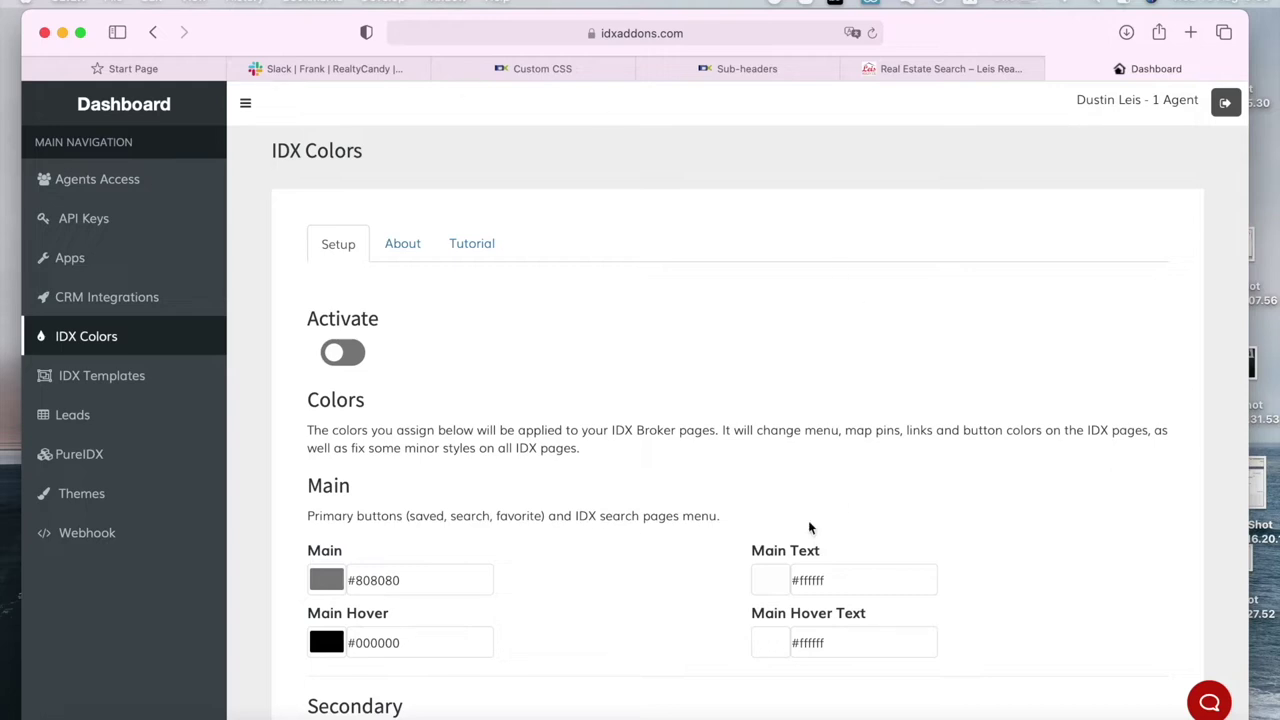
Step: Return to the IDX Colors page and read its description
left_click(810, 29)
left_click(1037, 242)
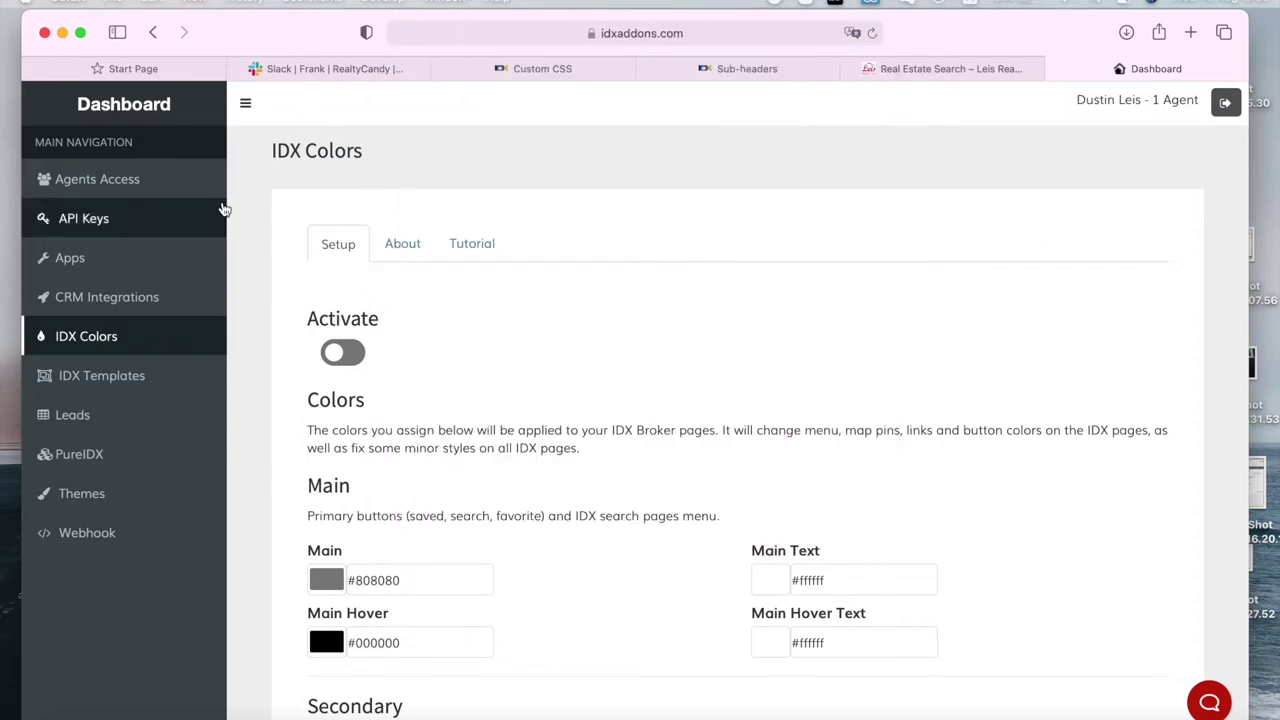
left_click(42, 328)
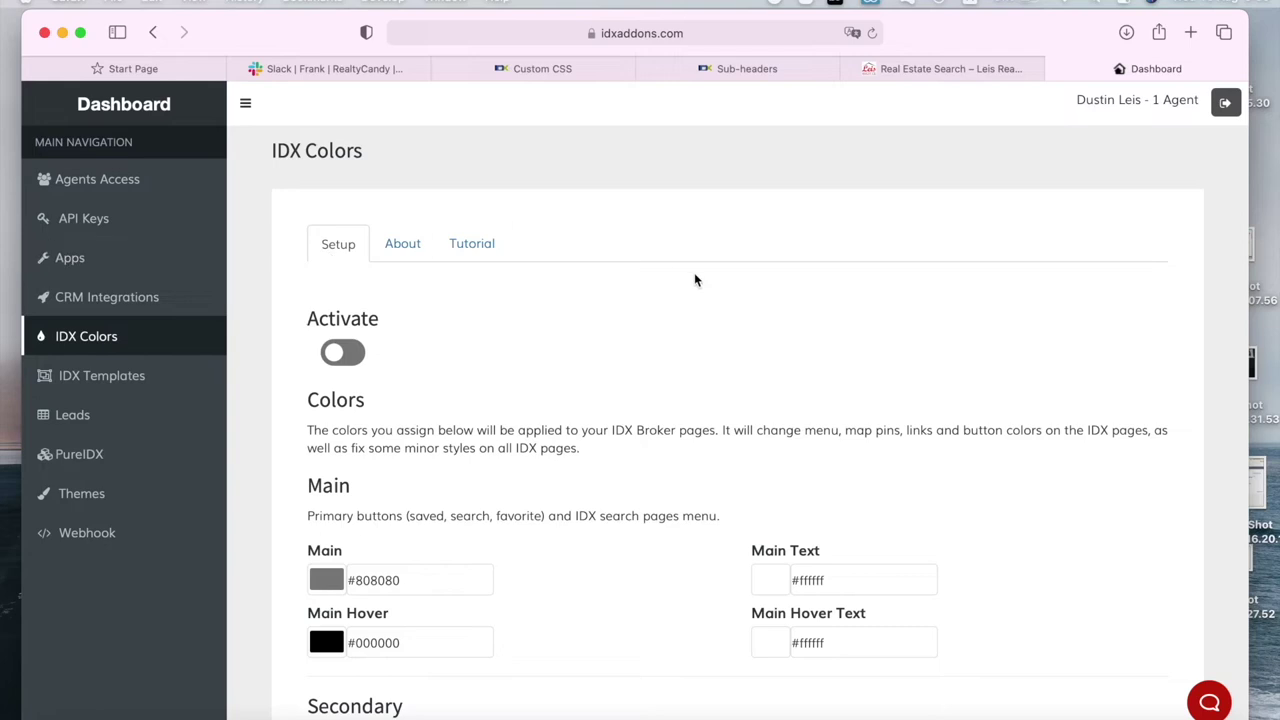
left_click(390, 245)
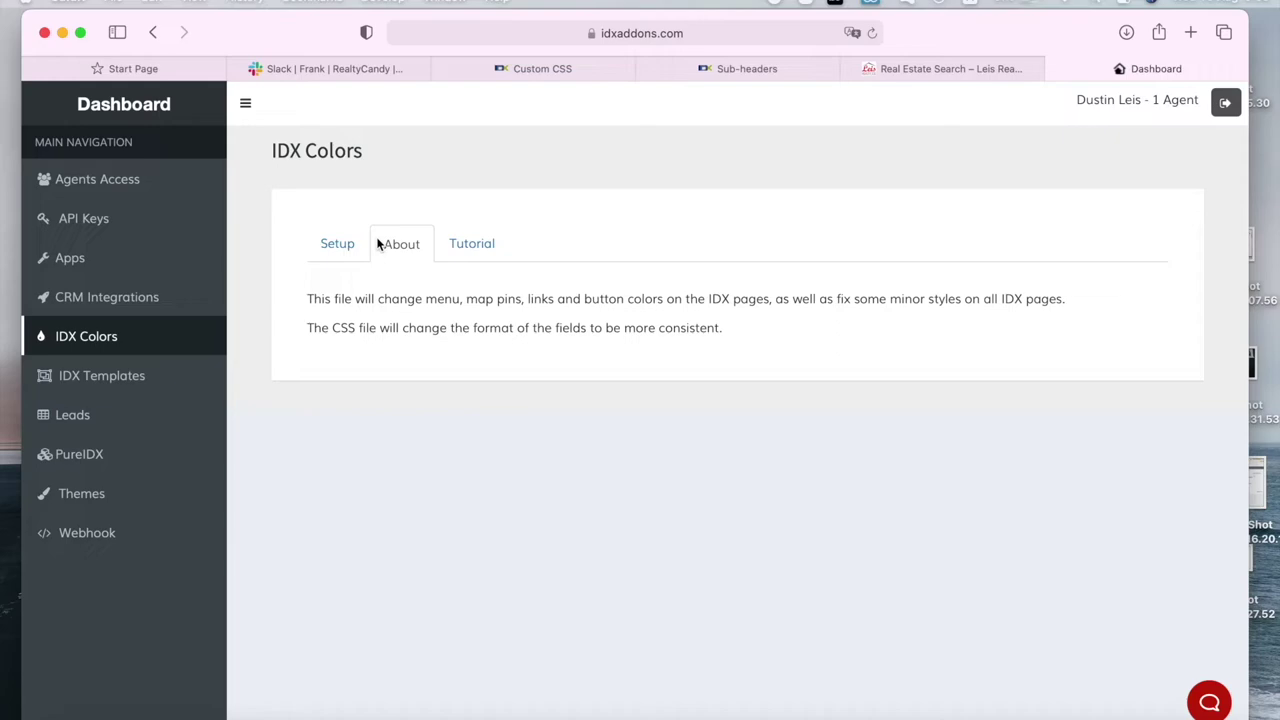
left_click(346, 243)
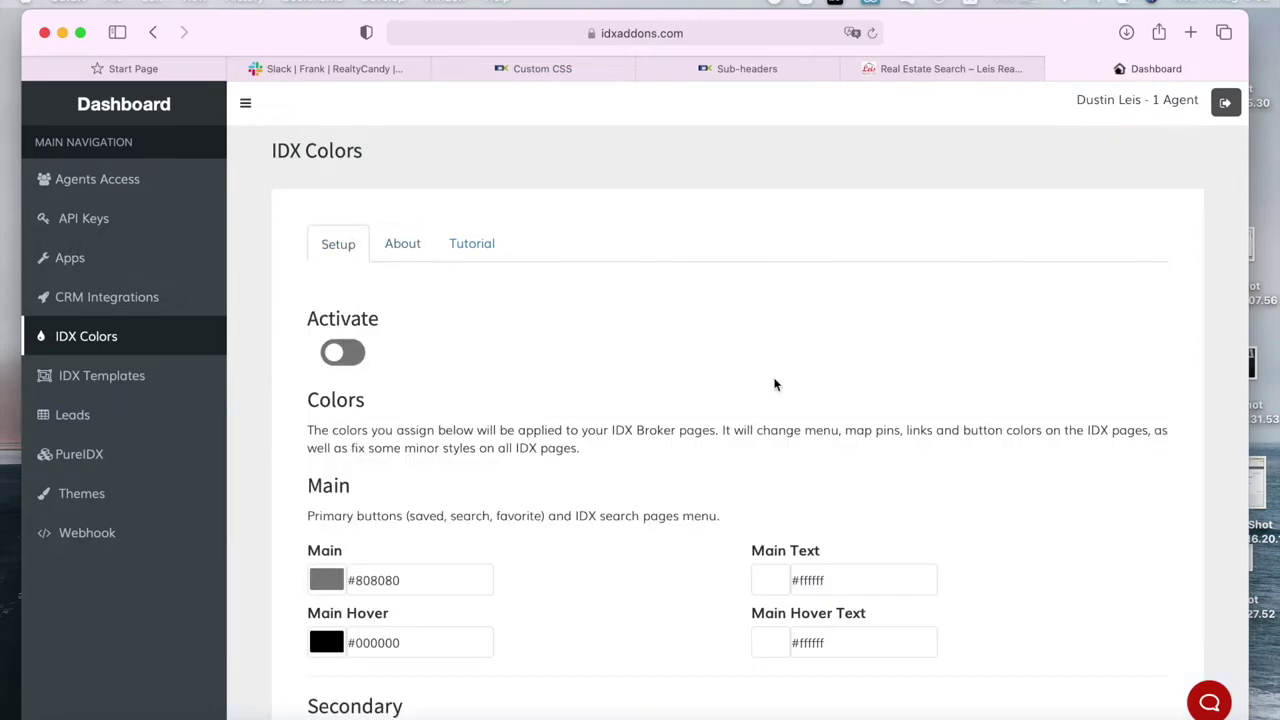
Step: Scroll through the Main, Secondary, Border and Map fields, highlighting 'search' and 'favorite' in the description
scroll(776, 370, "down", 5)
scroll(707, 643, "down", 8)
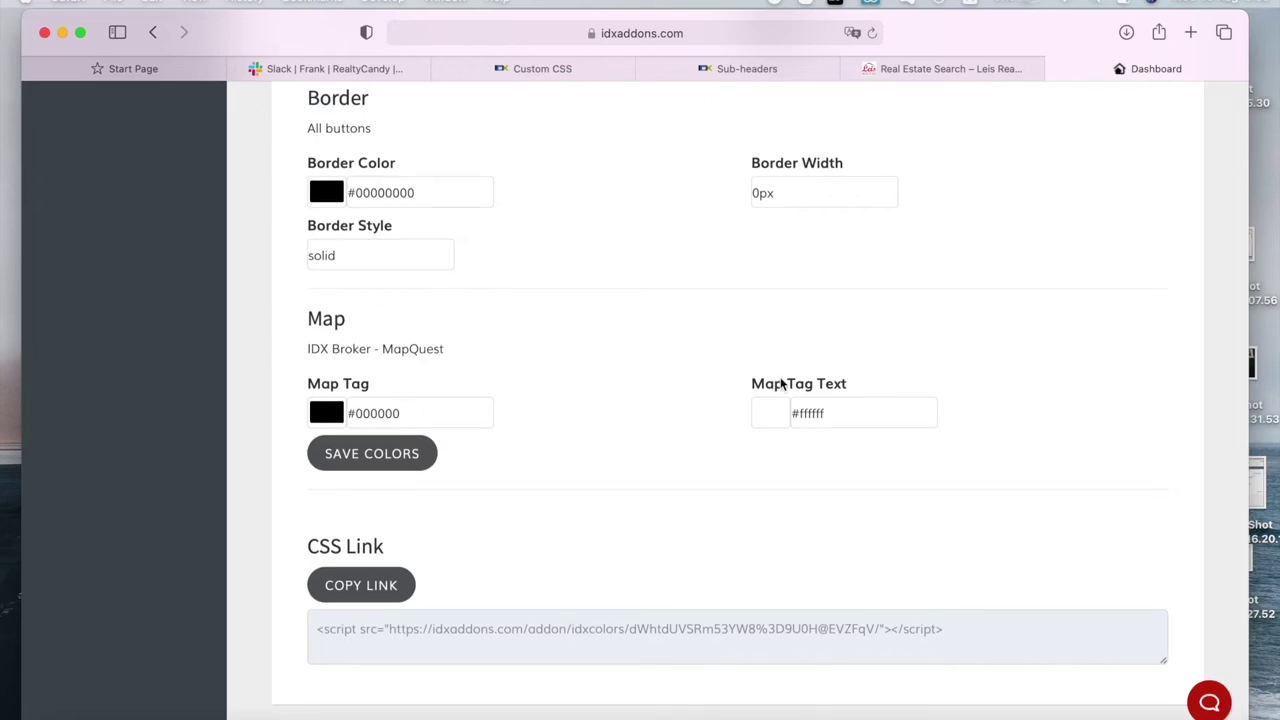
scroll(781, 383, "up", 10)
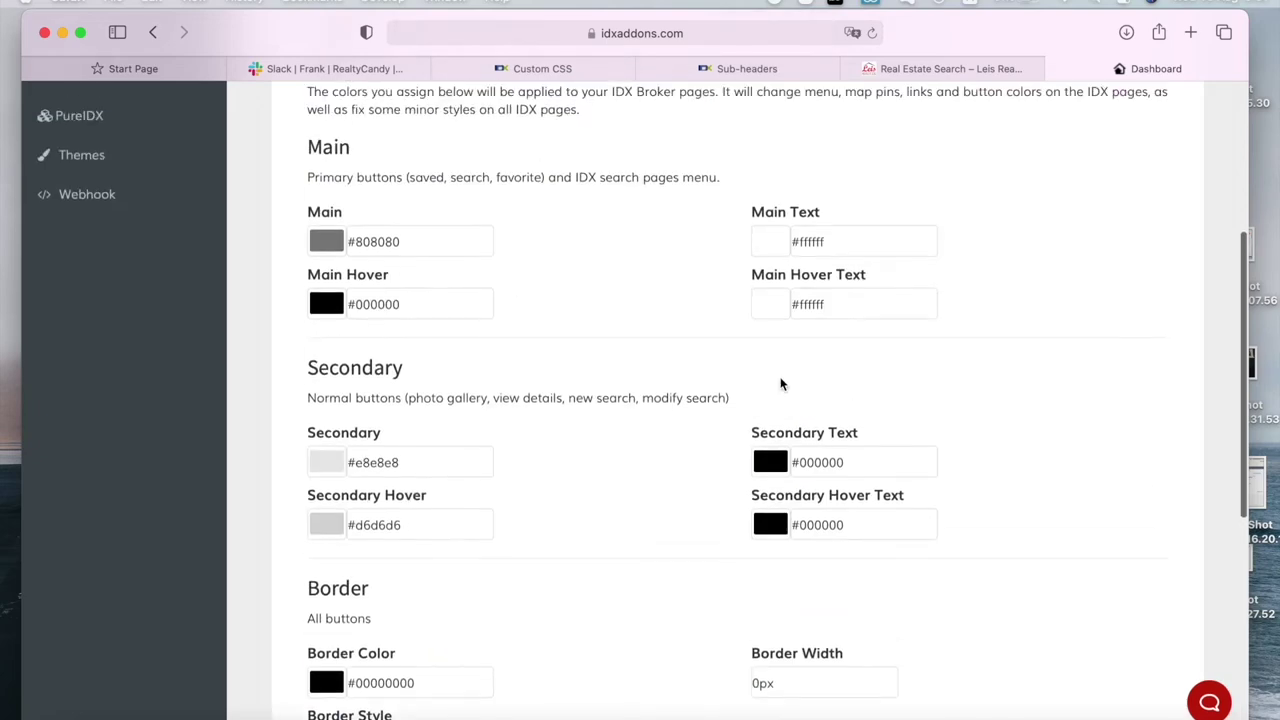
scroll(781, 383, "down", 2)
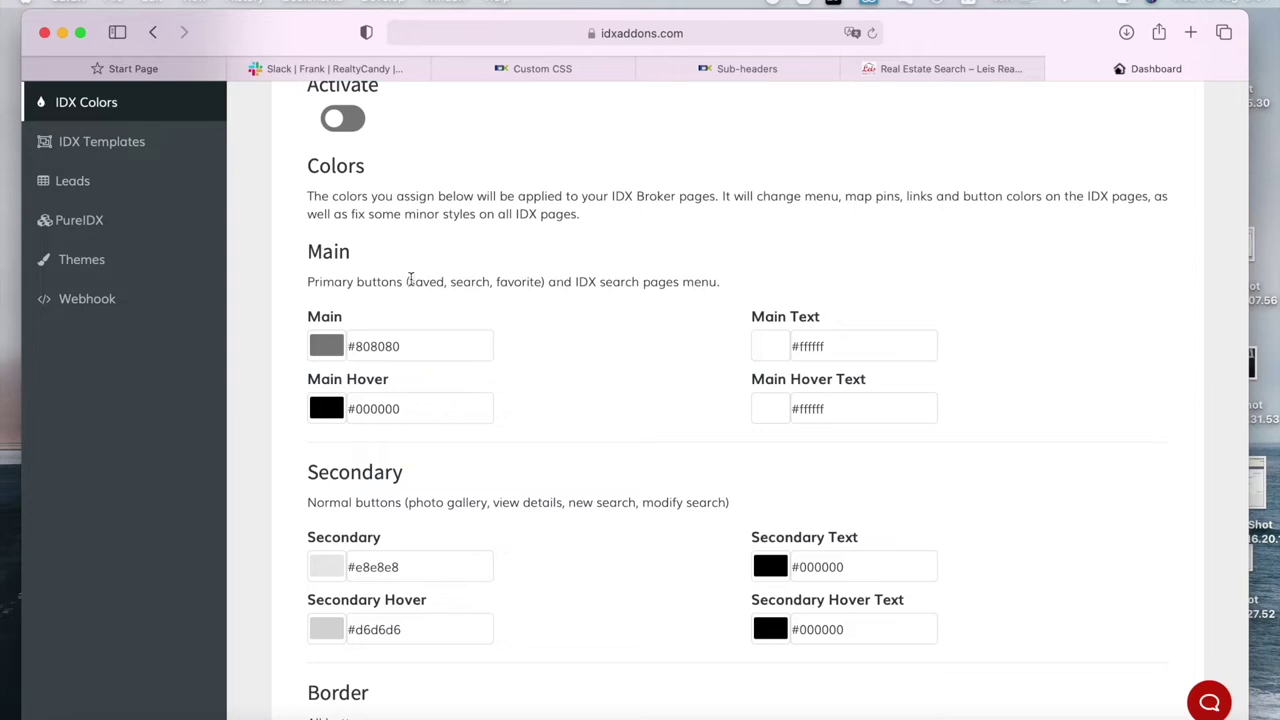
double_click(466, 282)
double_click(528, 282)
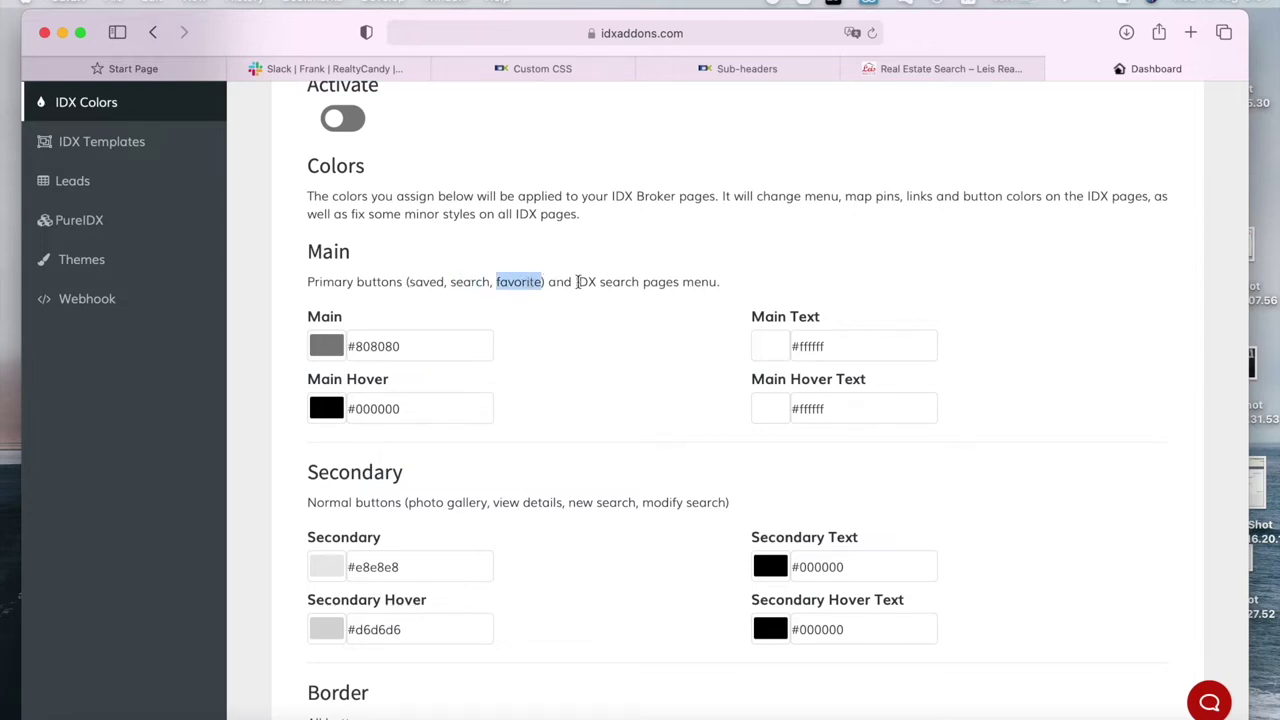
scroll(577, 282, "down", 5)
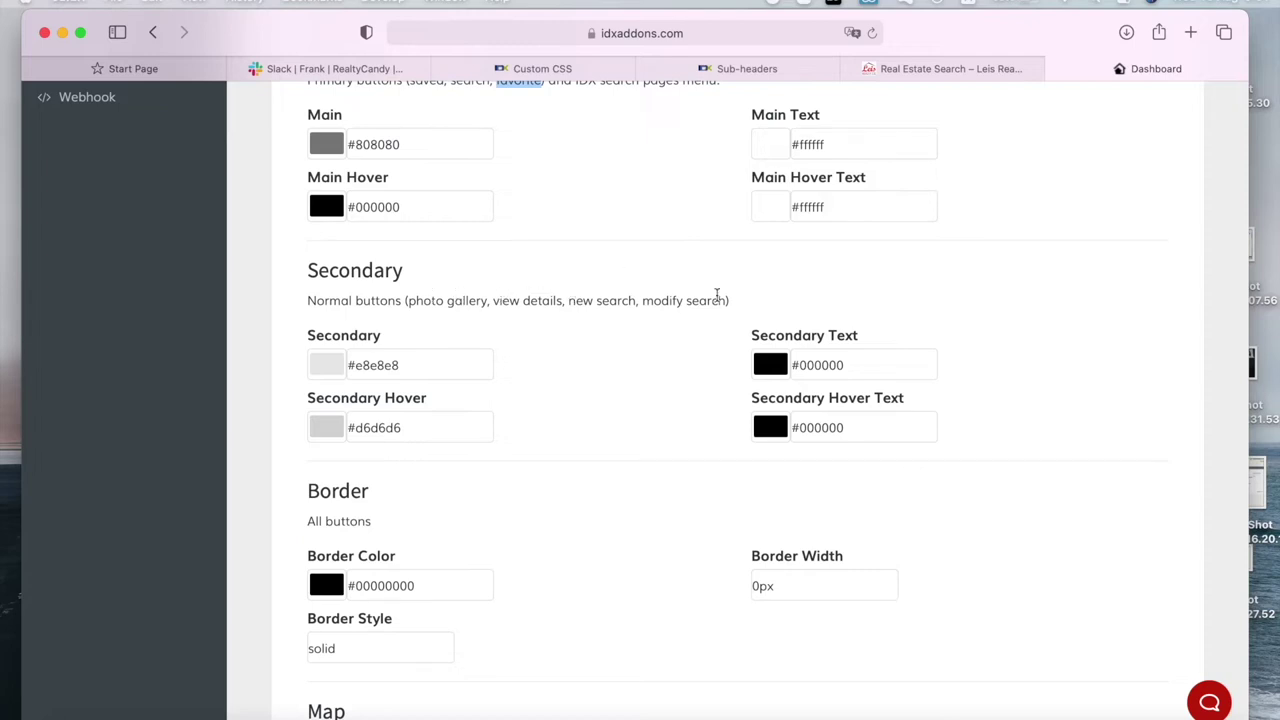
scroll(724, 310, "down", 5)
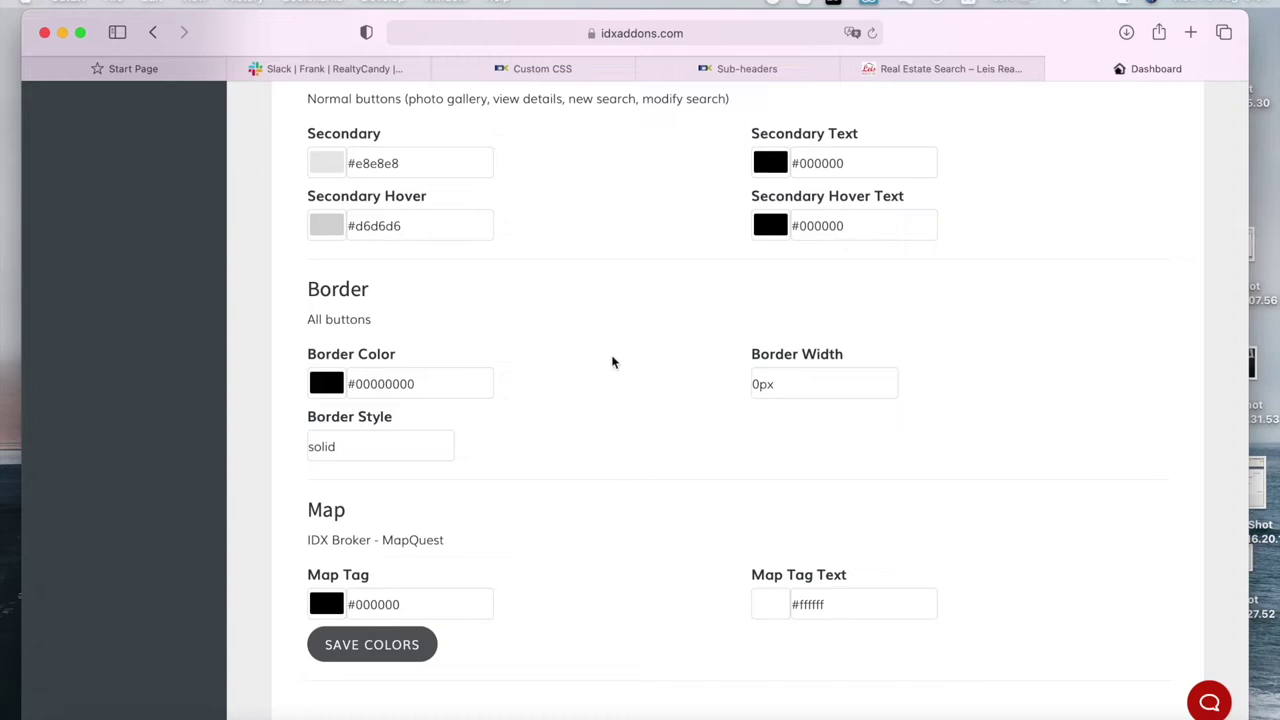
scroll(611, 362, "down", 3)
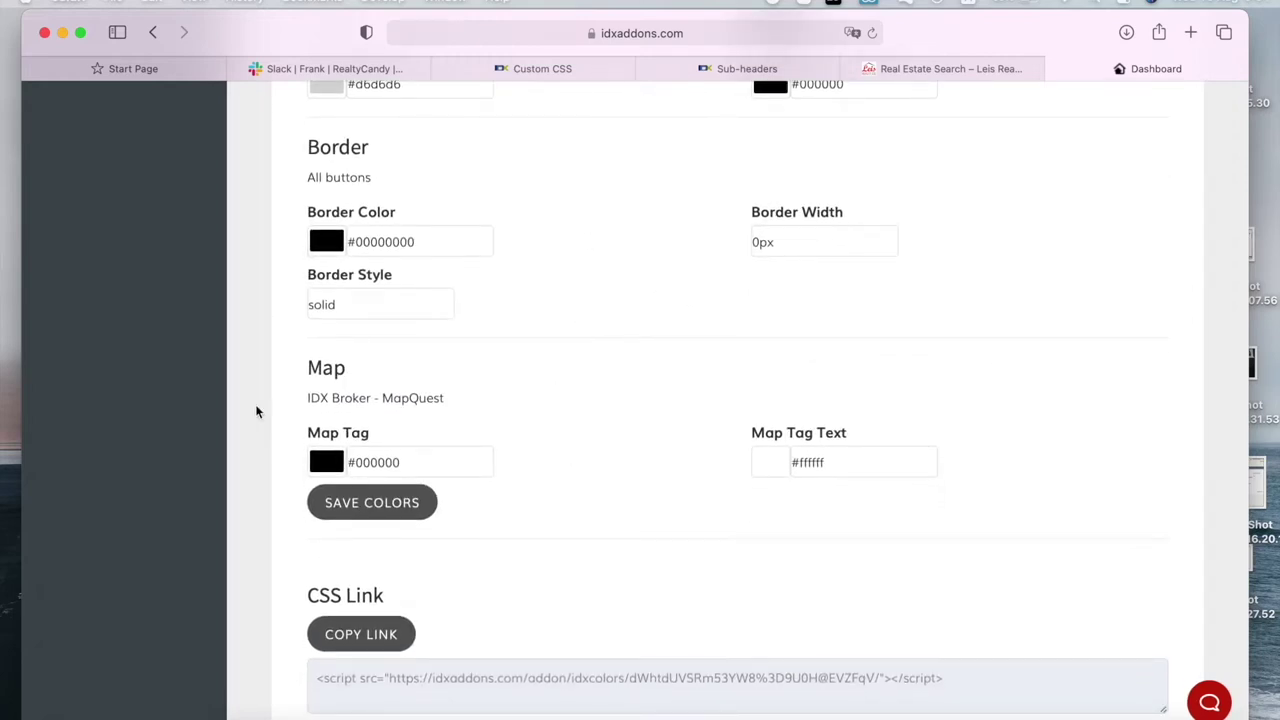
scroll(255, 404, "down", 1)
scroll(257, 410, "up", 15)
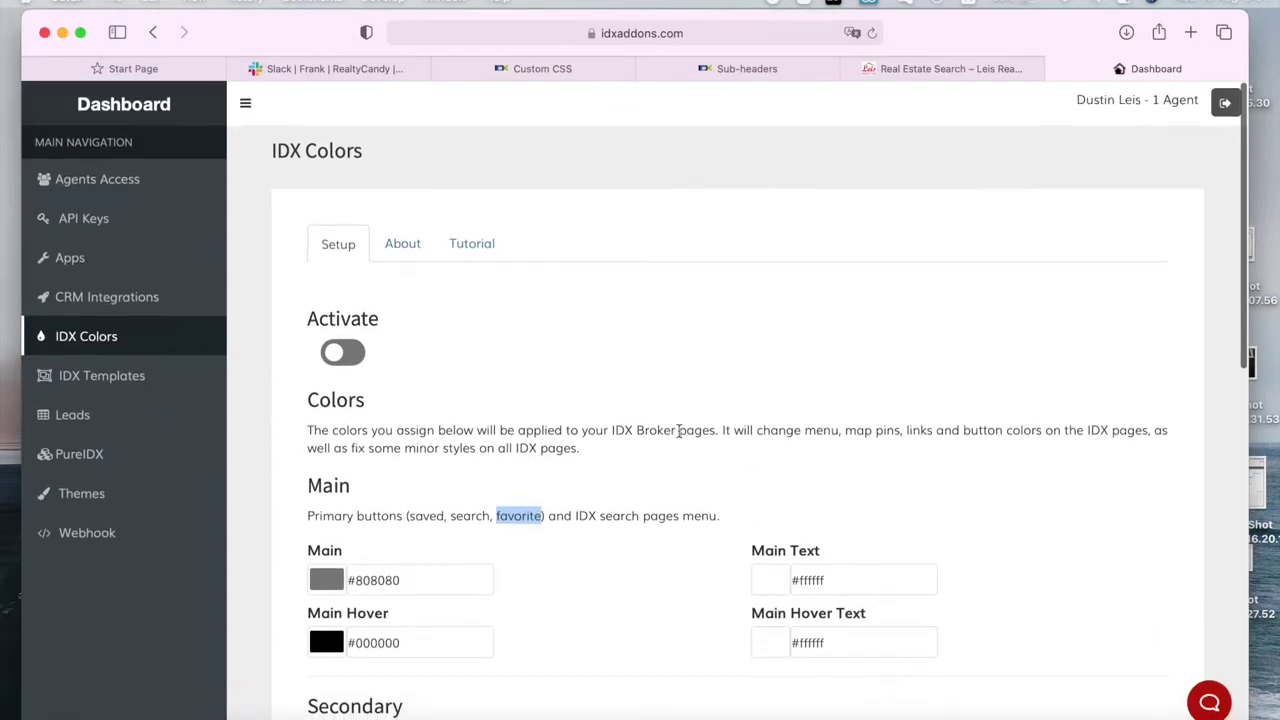
left_click(676, 430)
Step: Save the IDX Colors settings with the Main colour at #000000
scroll(626, 200, "down", 10)
scroll(625, 195, "up", 10)
scroll(625, 200, "down", 4)
scroll(700, 420, "down", 5)
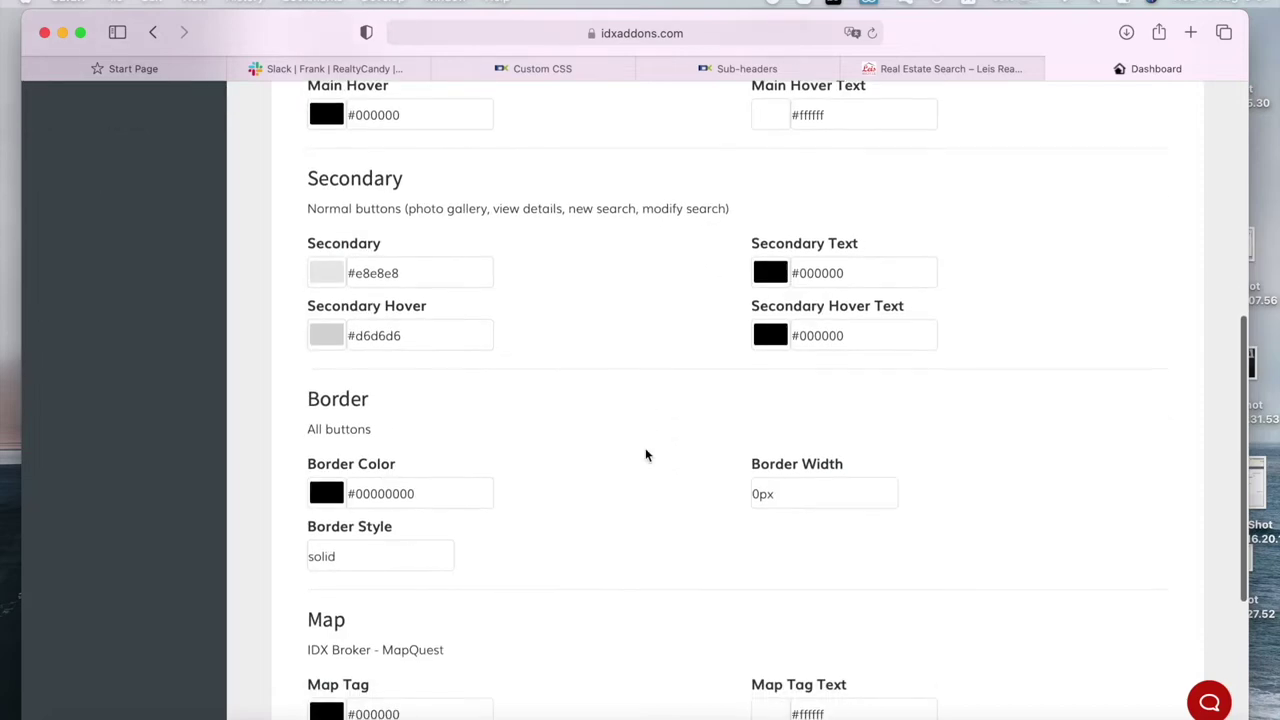
scroll(645, 455, "down", 5)
left_click(371, 451)
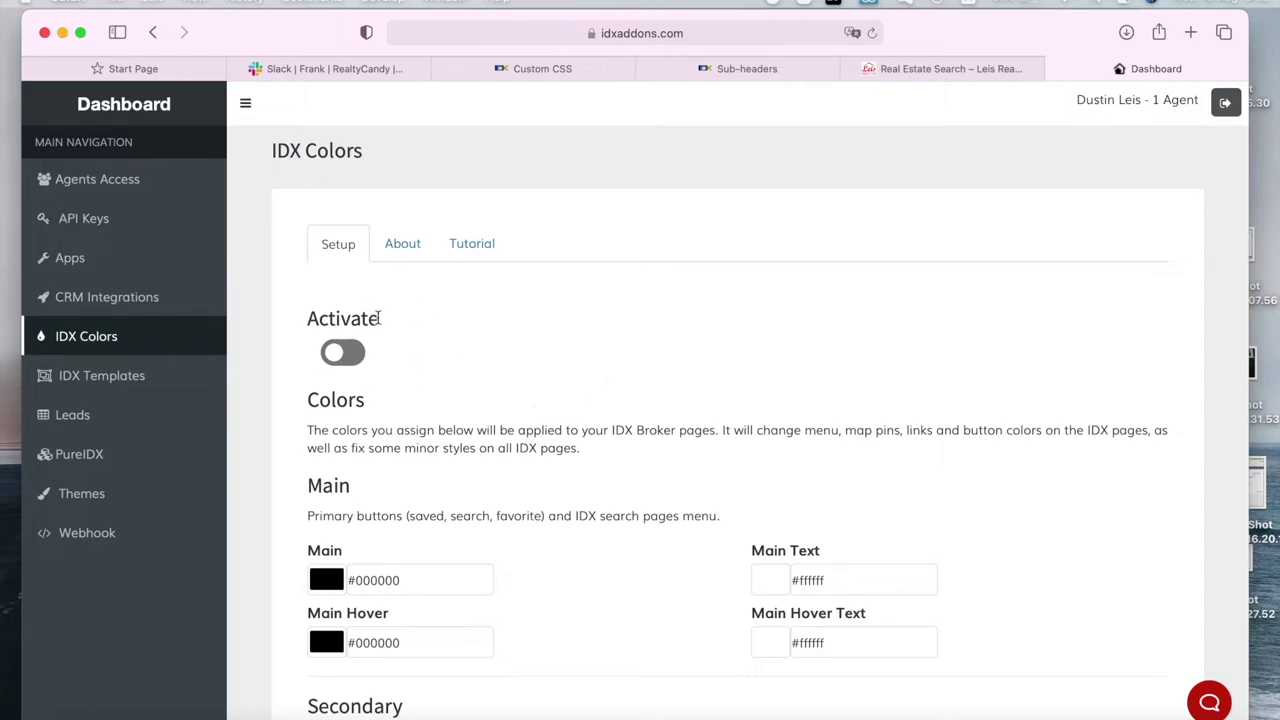
Step: Turn on the IDX Colors Activate toggle
scroll(597, 491, "down", 5)
scroll(646, 463, "down", 5)
scroll(556, 495, "down", 15)
scroll(557, 498, "up", 15)
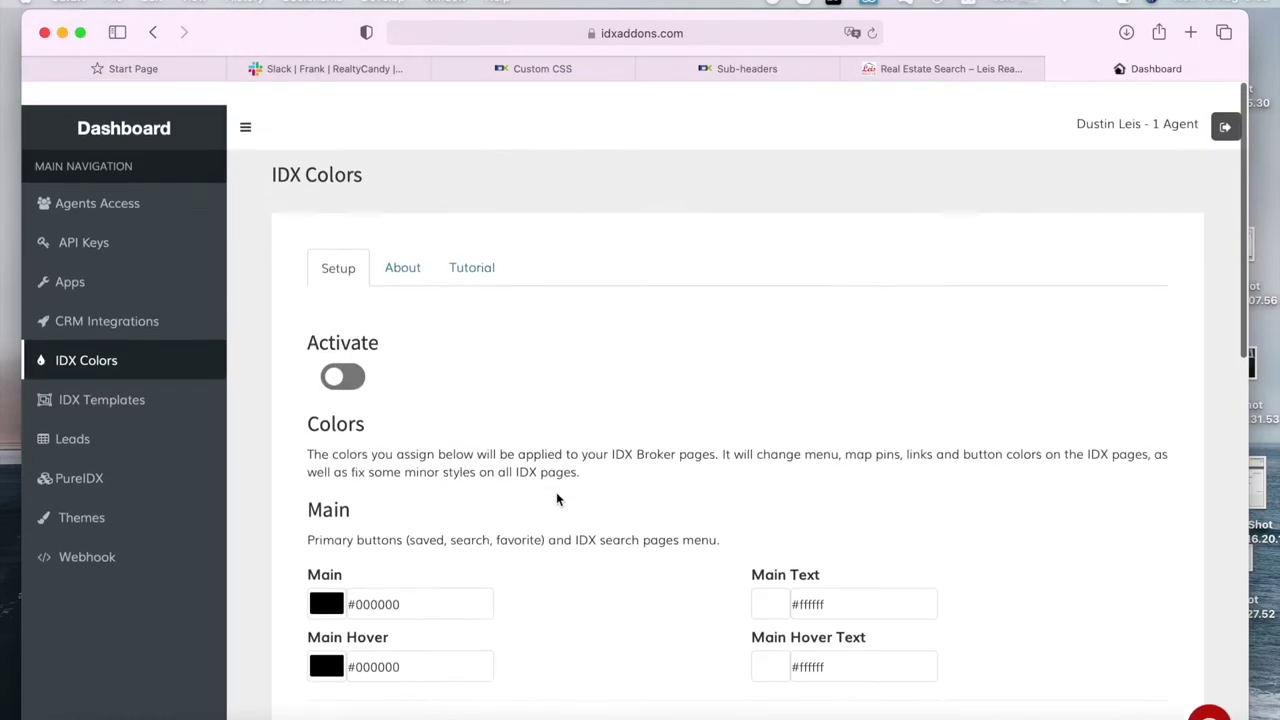
left_click(345, 356)
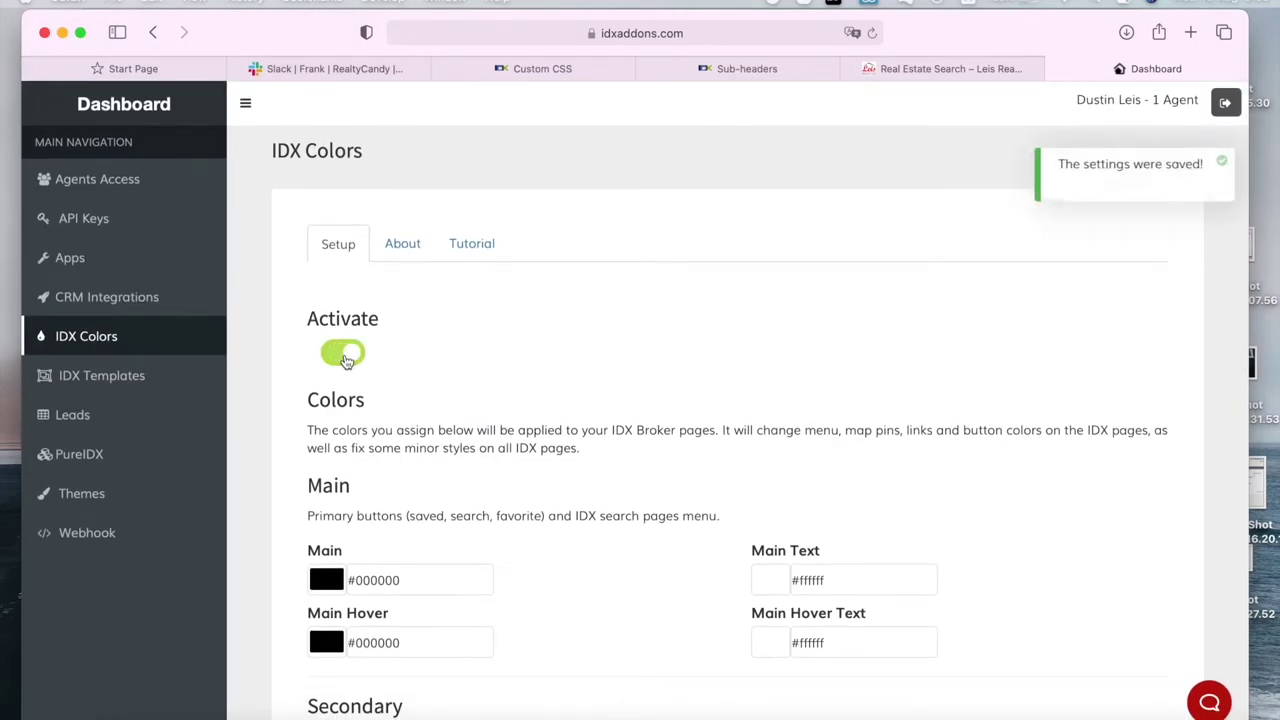
Step: Copy the IDX Colors CSS link script for IDX Broker's Sub-headers page
scroll(723, 469, "down", 15)
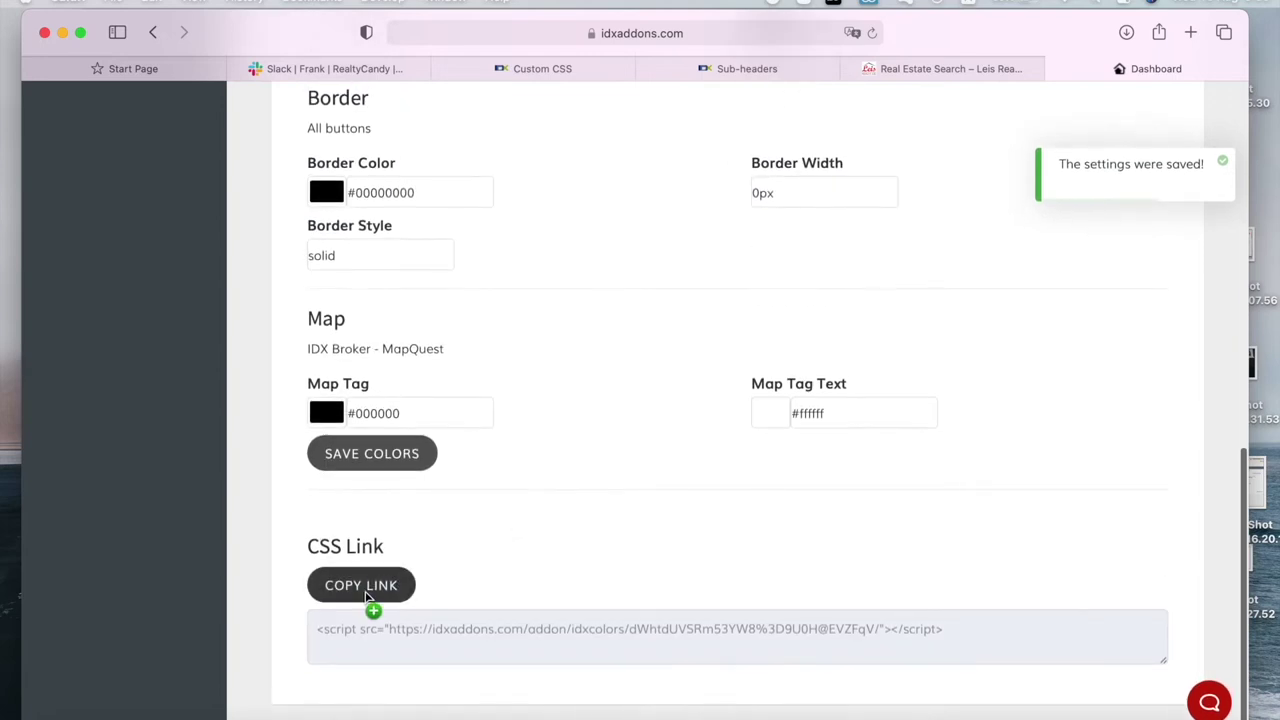
left_click(366, 590)
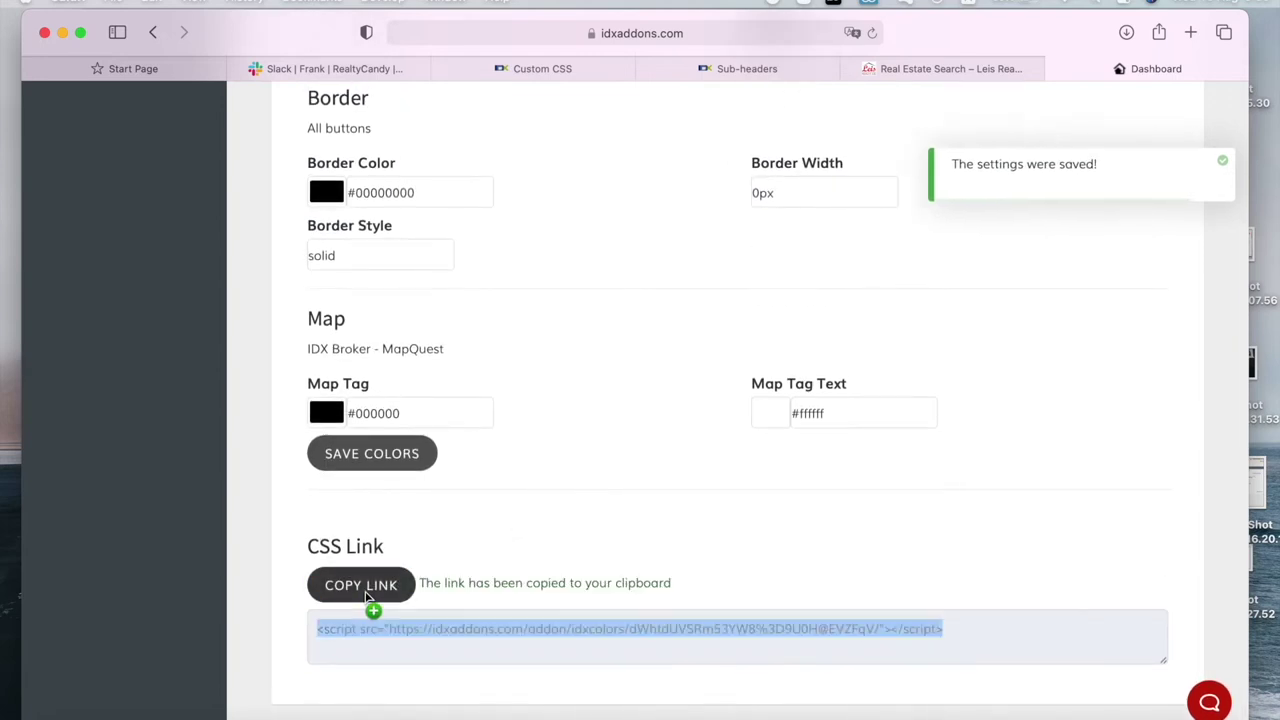
left_click(724, 68)
Step: Paste the idxaddons colour script into IDX Broker's global Sub-headers and save the changes
scroll(744, 420, "up", 1)
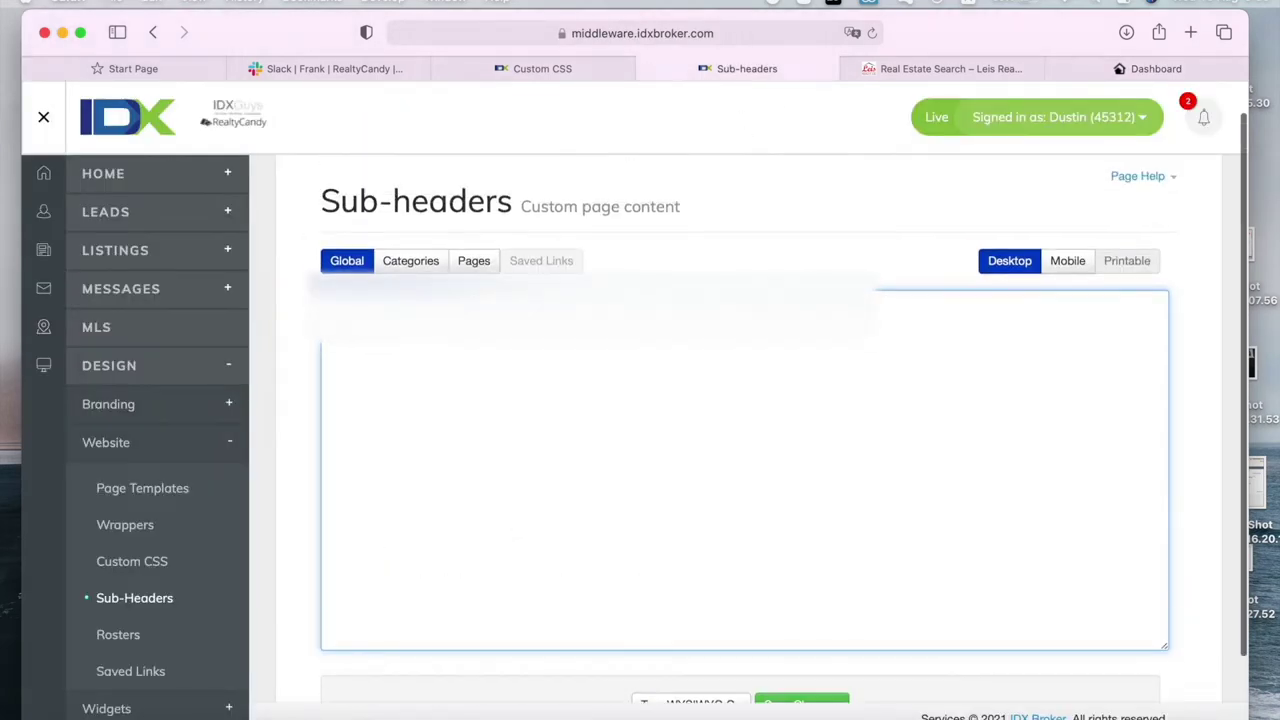
key("super+v")
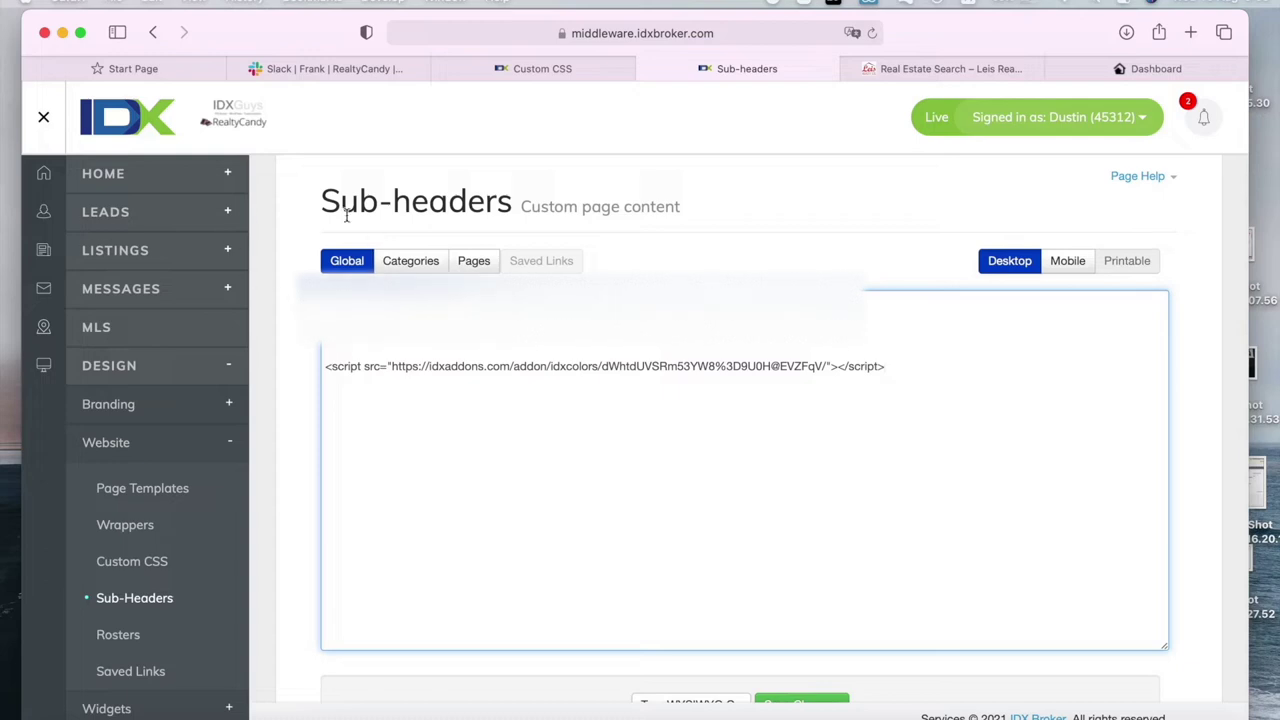
scroll(770, 560, "down", 2)
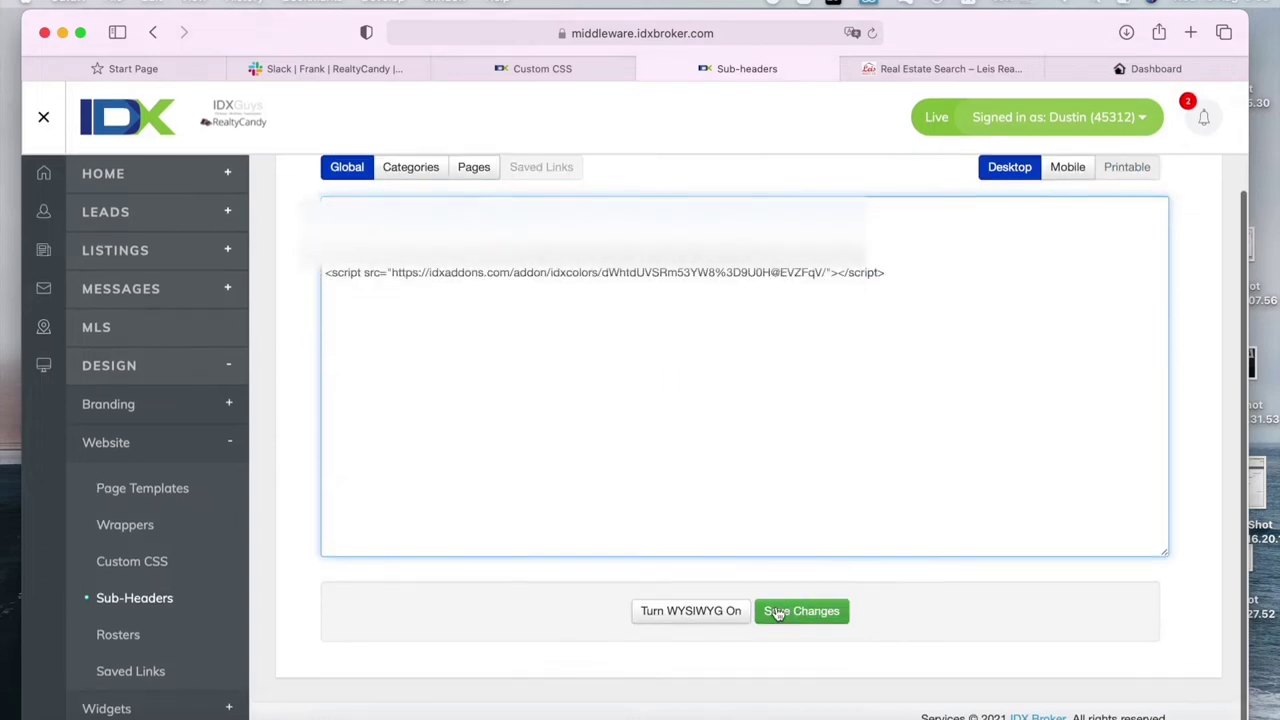
left_click(772, 609)
scroll(991, 363, "up", 3)
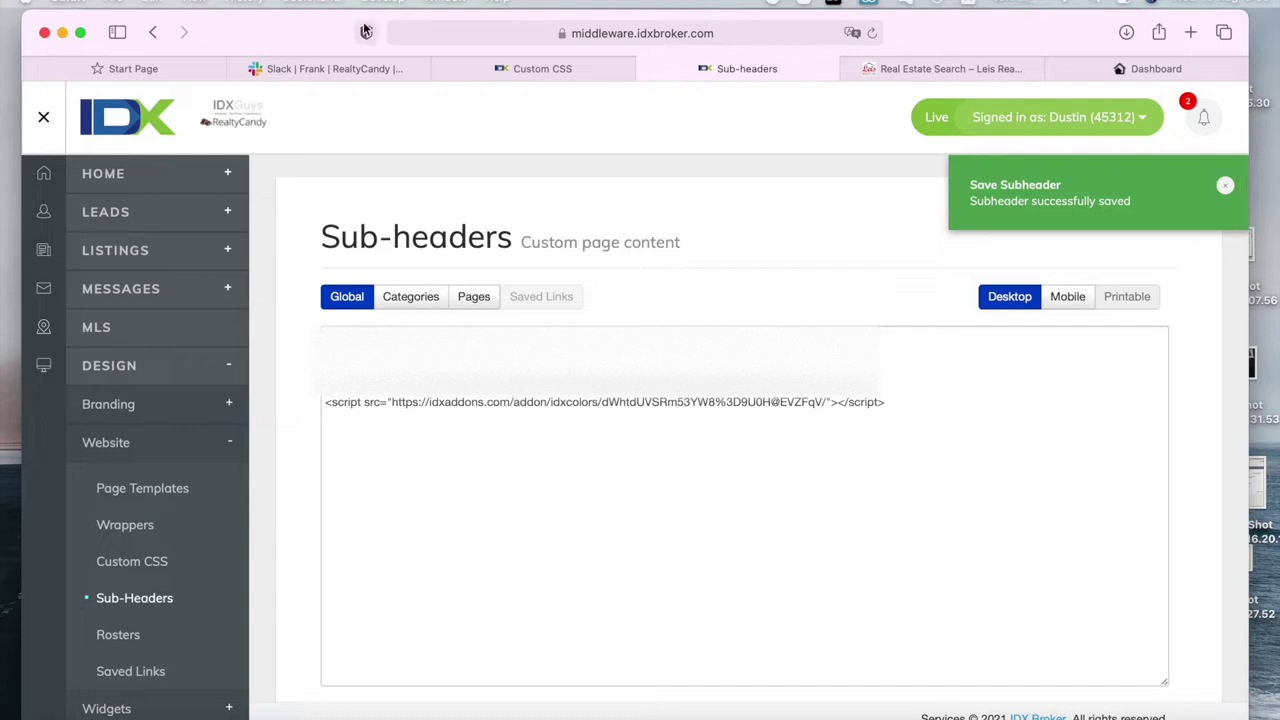
left_click(484, 64)
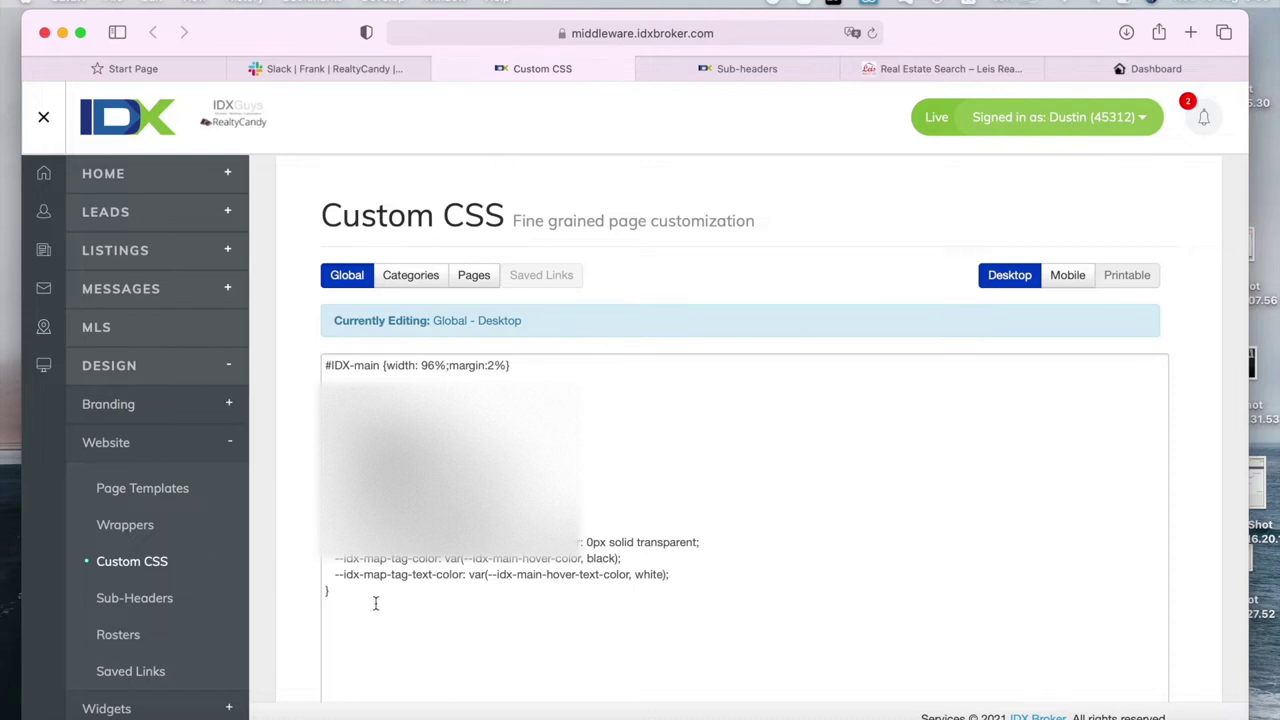
Step: Delete the old colour rules, keeping only the #IDX-main width and margin rule, and save
left_click_drag(375, 603, 271, 394)
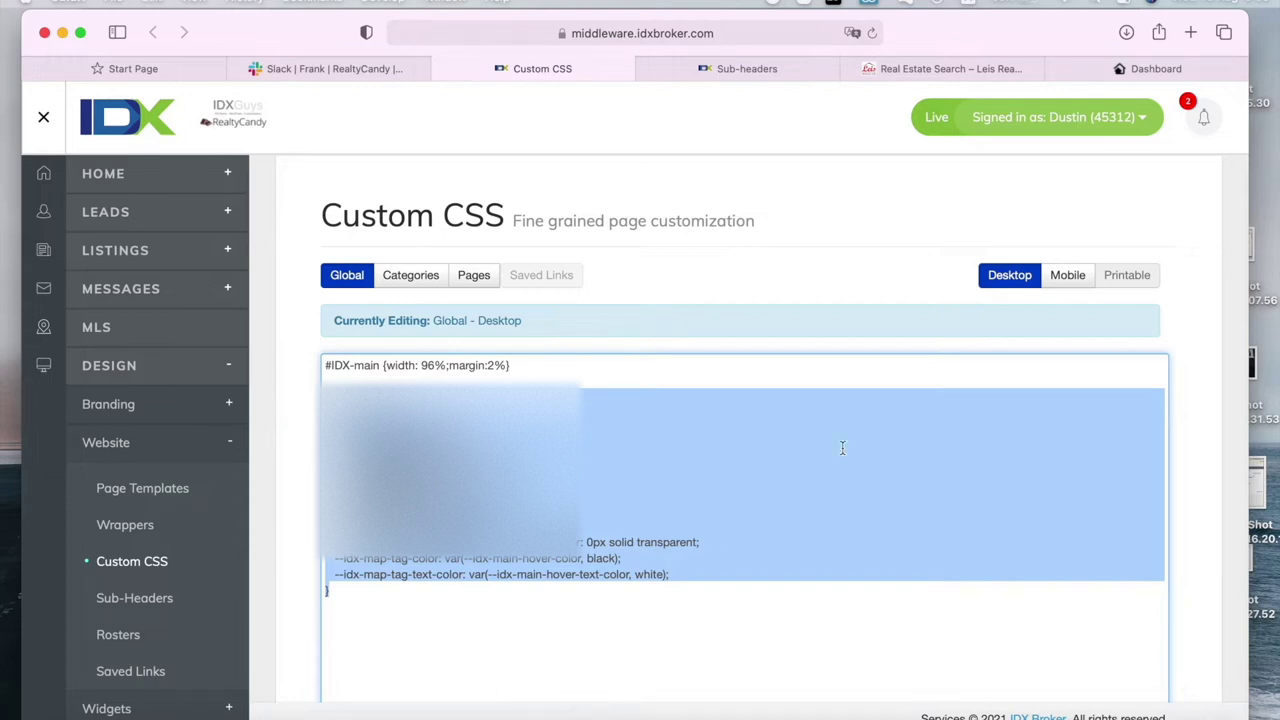
key("BackSpace")
scroll(842, 448, "down", 3)
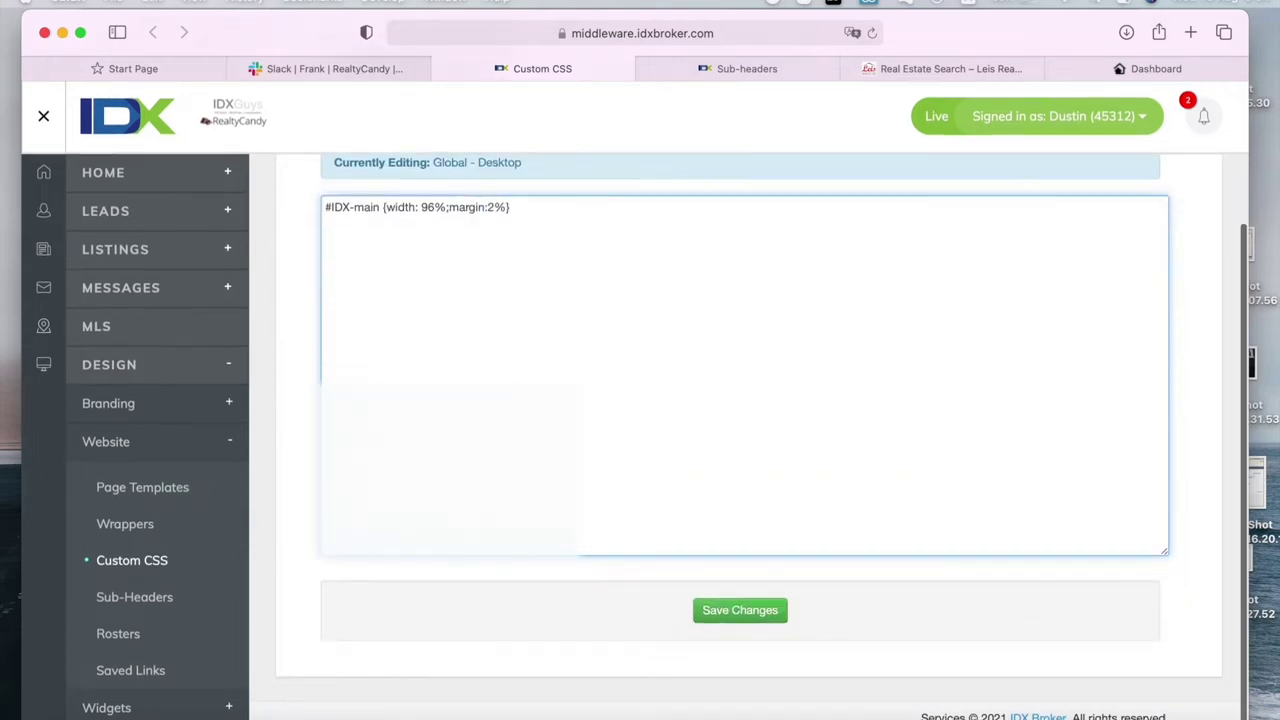
left_click(706, 614)
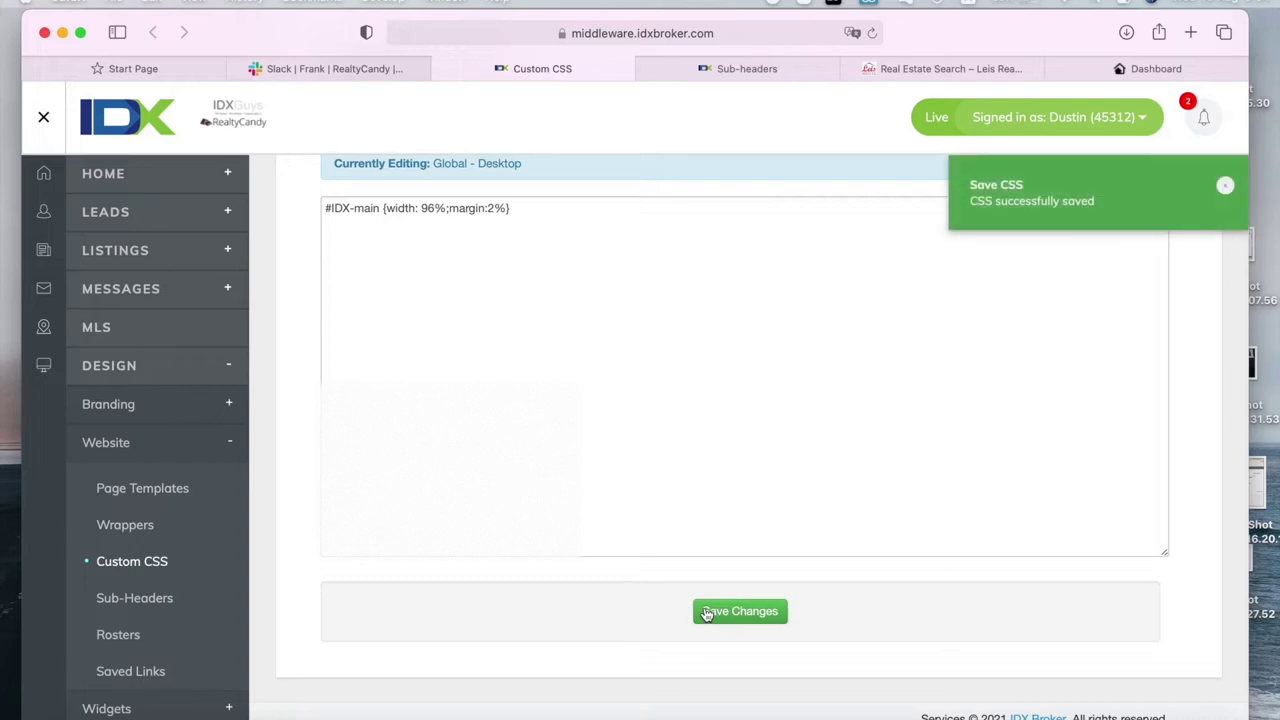
scroll(843, 420, "up", 3)
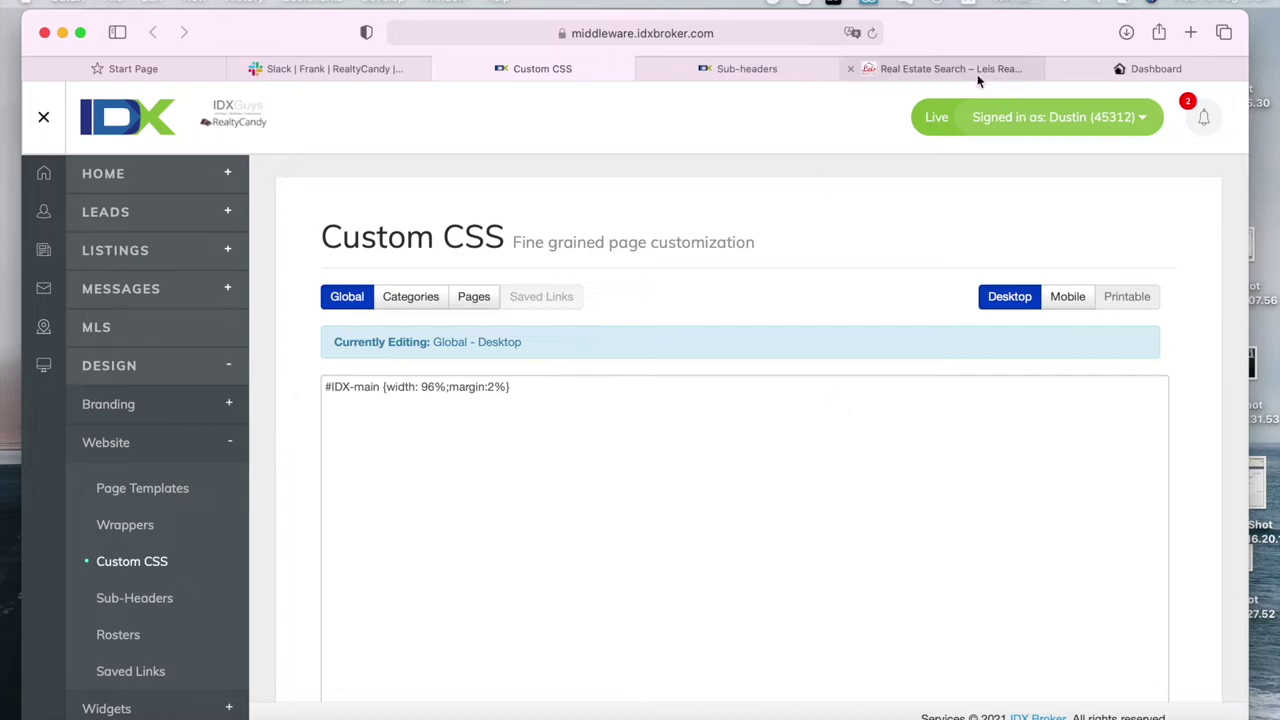
Step: Check the pasted script on the Sub-headers page, then go back to the IDX Colors dashboard
left_click(1078, 68)
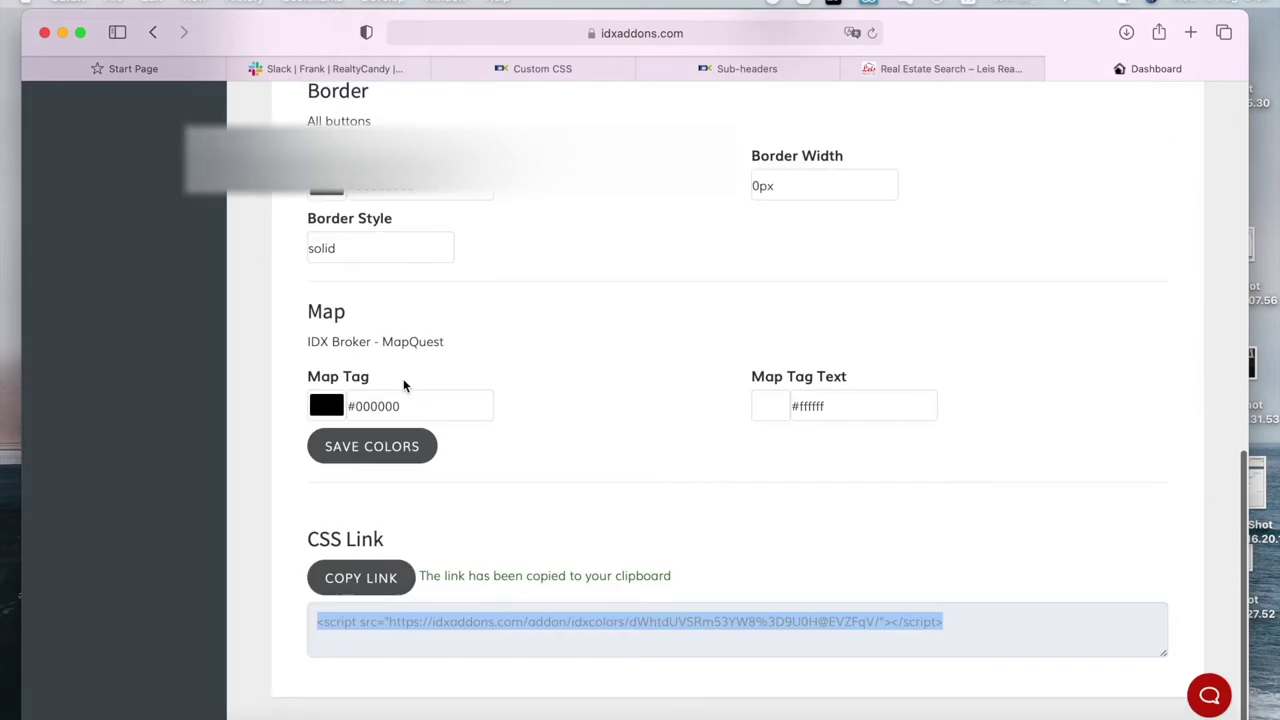
scroll(403, 380, "up", 10)
left_click(715, 68)
scroll(716, 638, "down", 3)
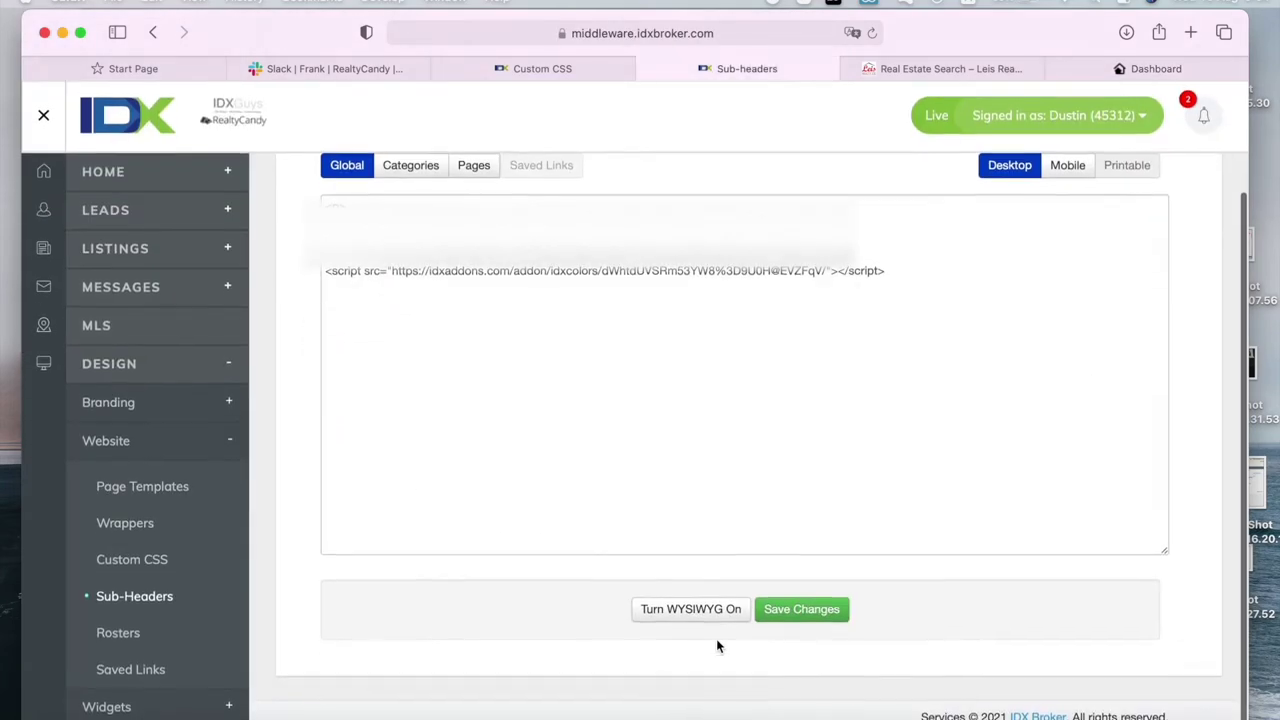
scroll(769, 517, "up", 3)
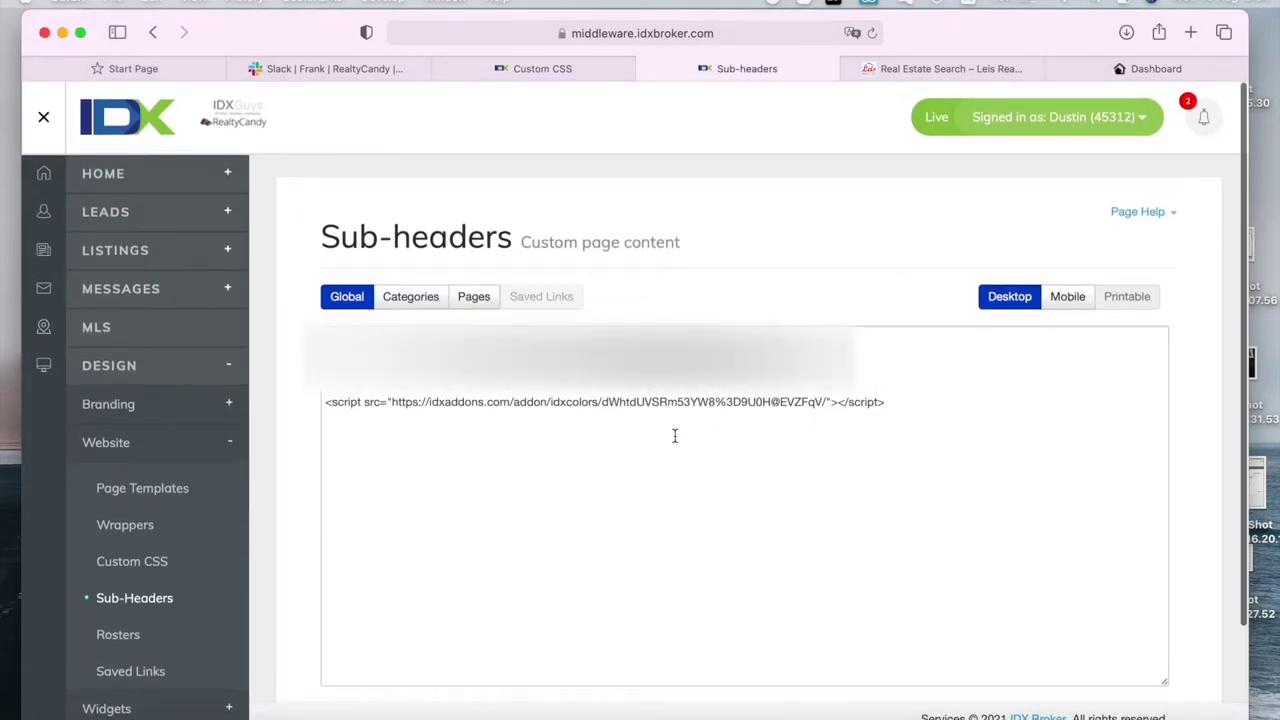
left_click(1150, 67)
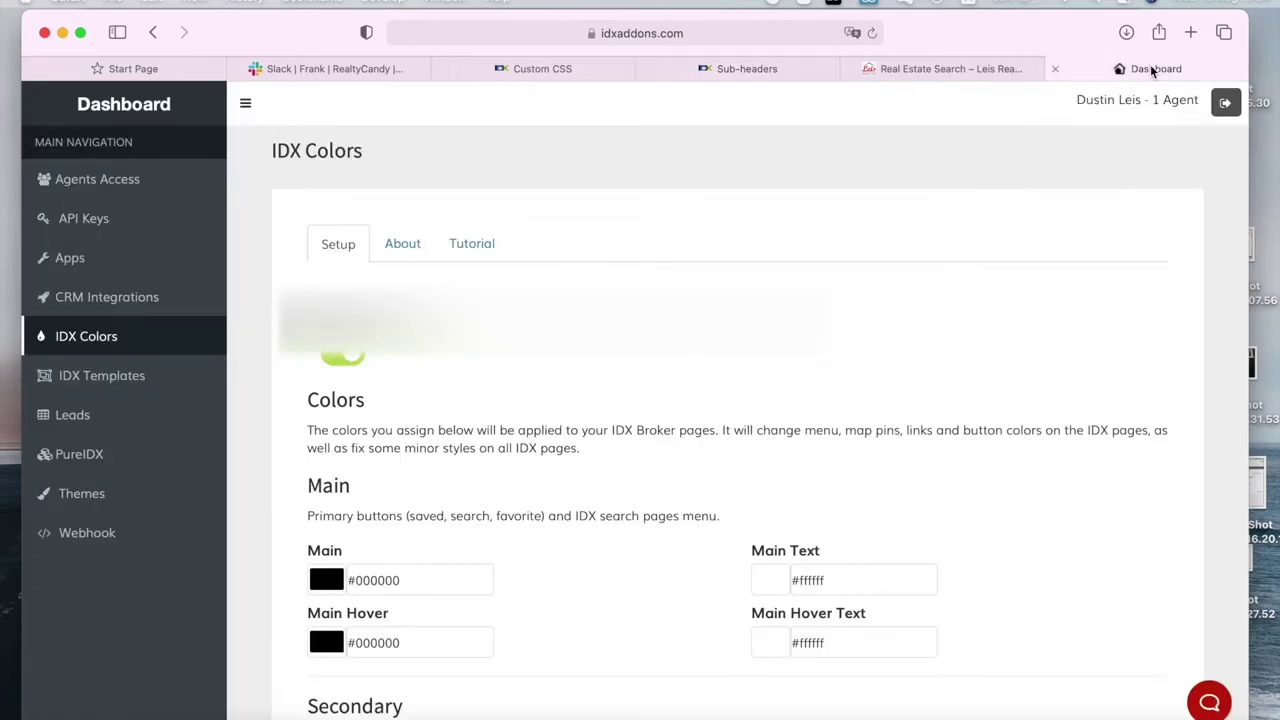
Step: Move the Leis Realty search tab to sit after the Dashboard tab
scroll(772, 349, "down", 4)
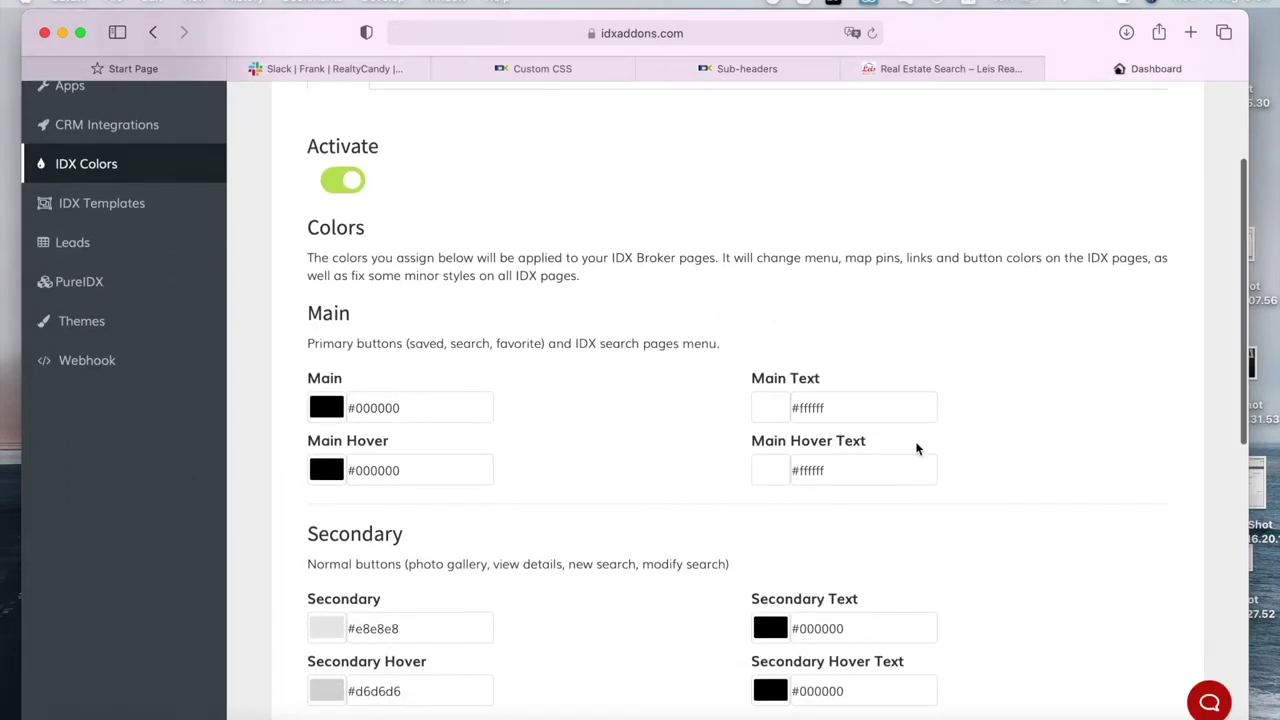
left_click_drag(938, 78, 1100, 68)
left_click(945, 68)
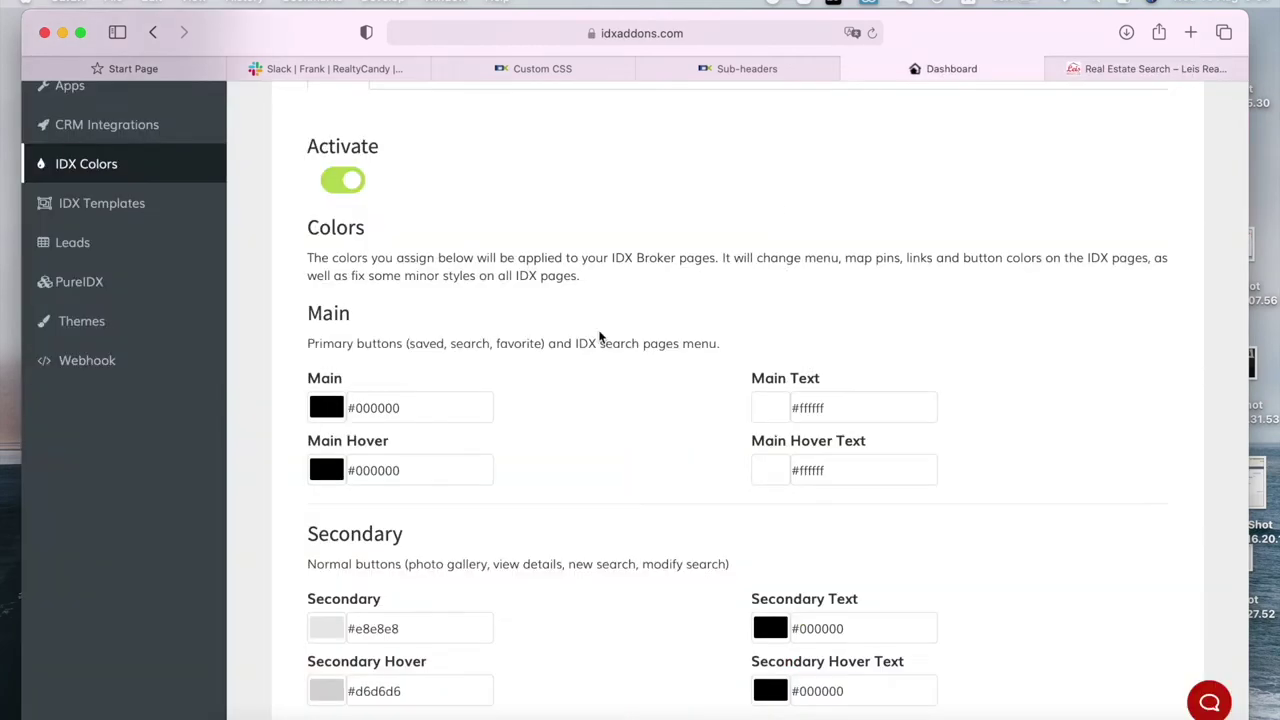
scroll(600, 337, "down", 2)
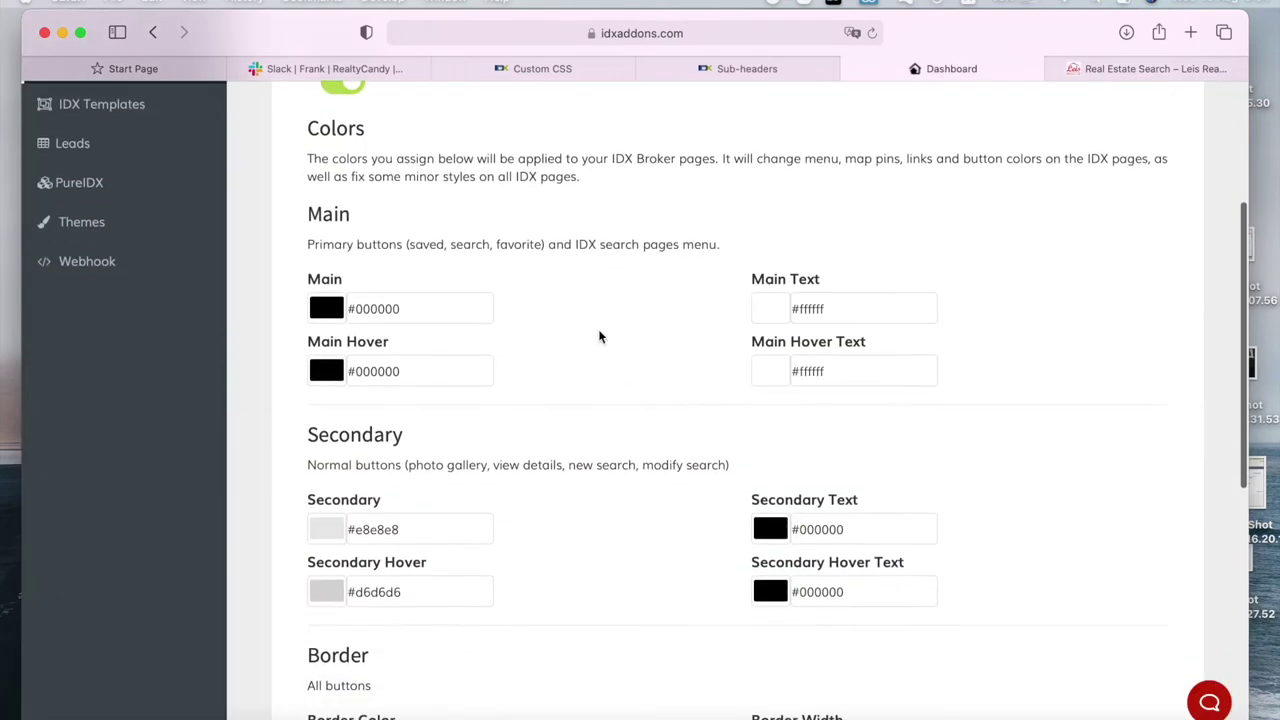
Step: Set Main to green #669c35 and Main Hover to light green #b1dd8c
left_click(328, 308)
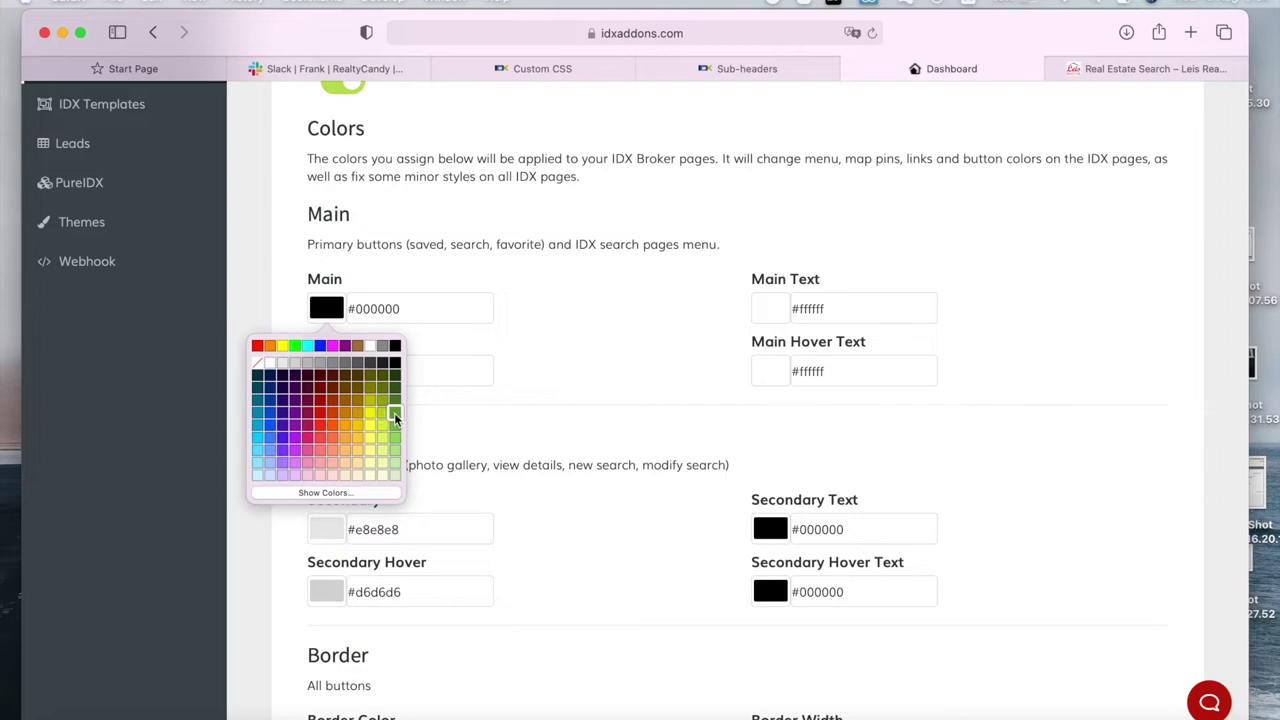
left_click(394, 412)
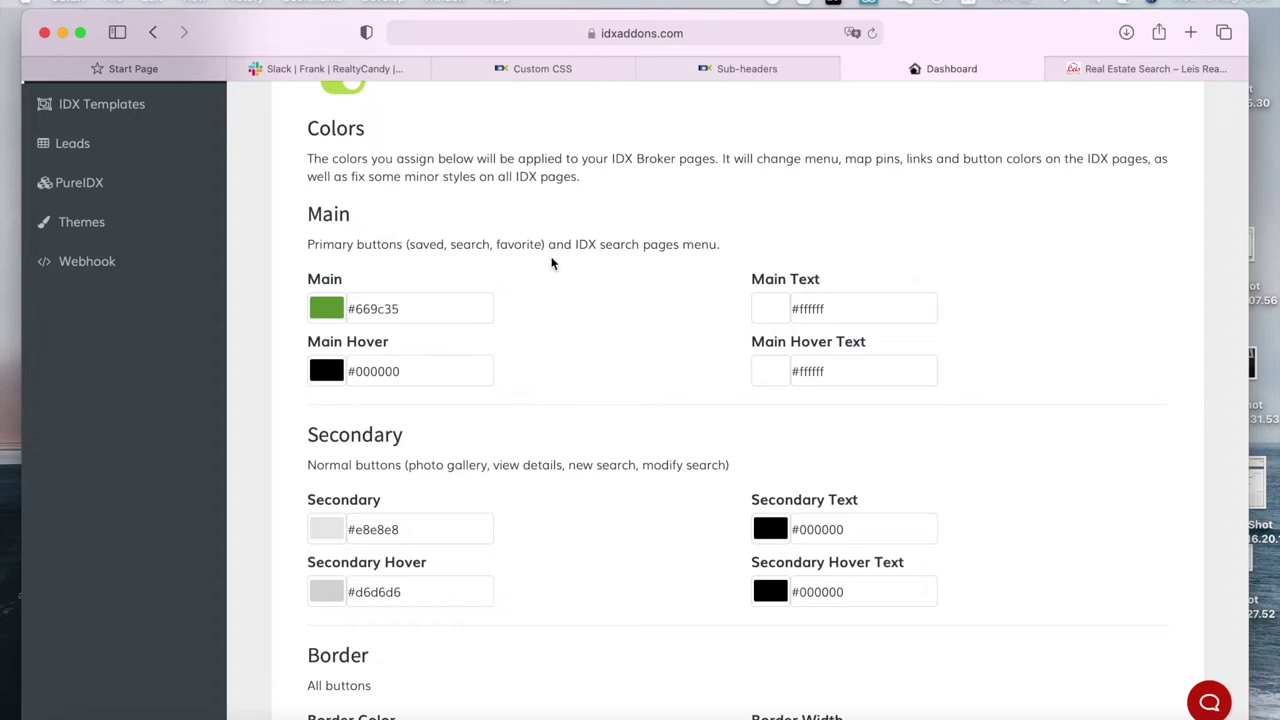
left_click(331, 372)
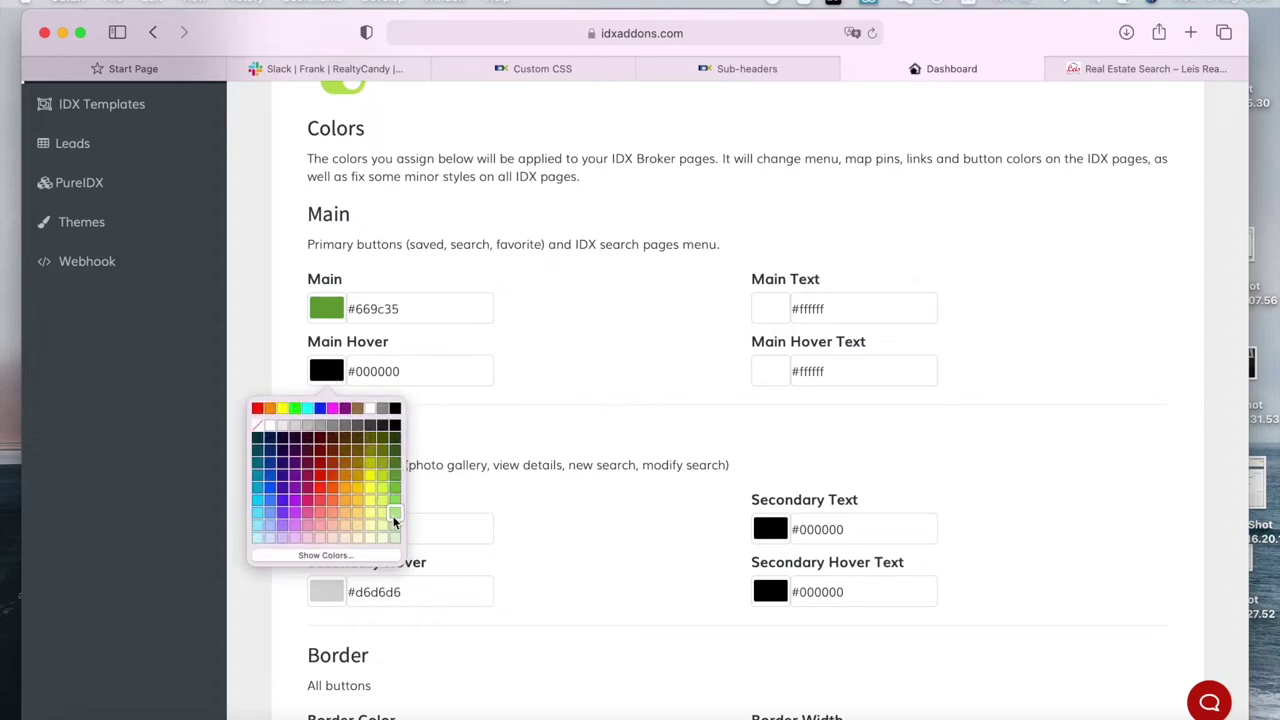
left_click(394, 518)
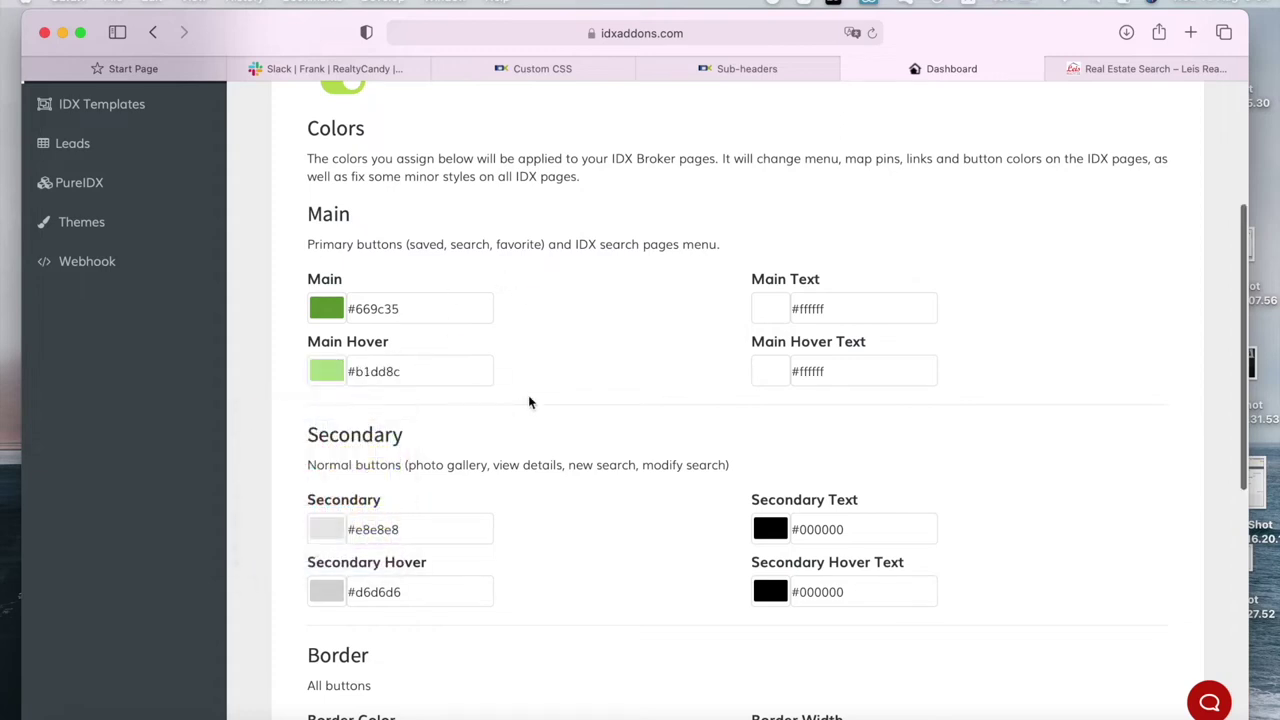
scroll(528, 395, "down", 1)
Step: Set Main Text to black and Main Hover Text to grey #919191, then save
left_click(778, 272)
left_click(843, 306)
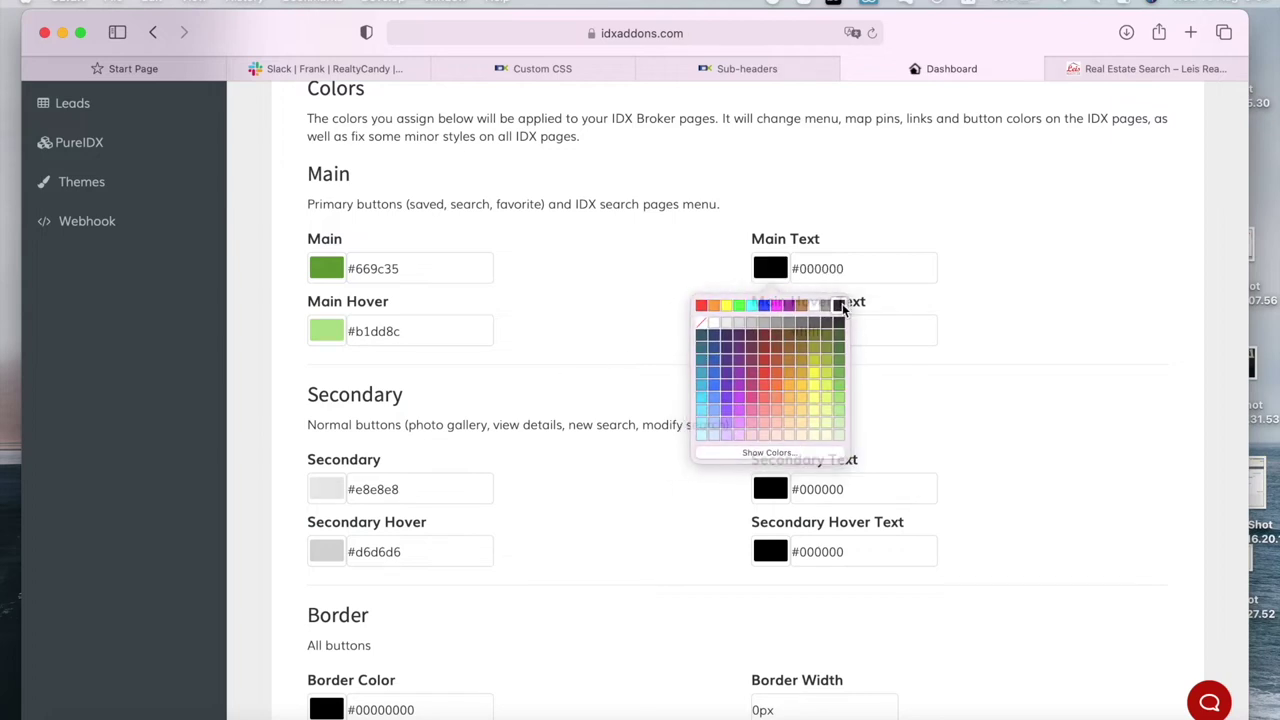
left_click(757, 331)
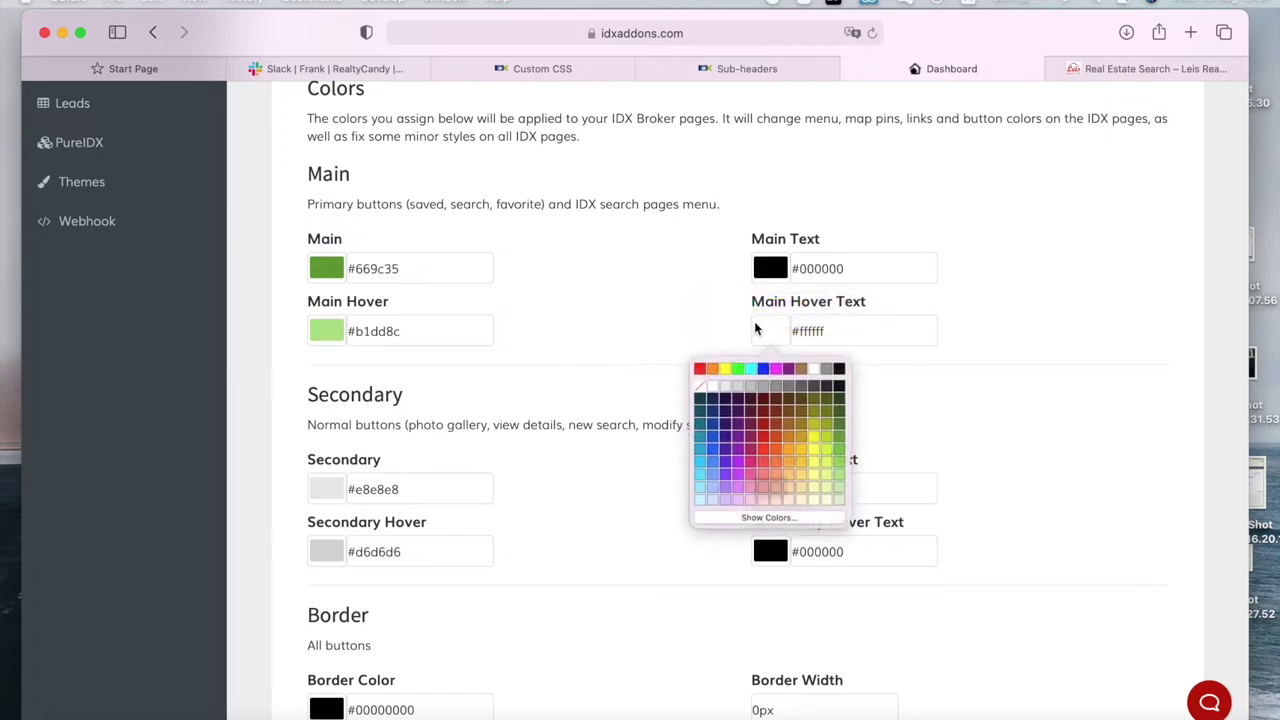
left_click(825, 370)
scroll(894, 346, "up", 2)
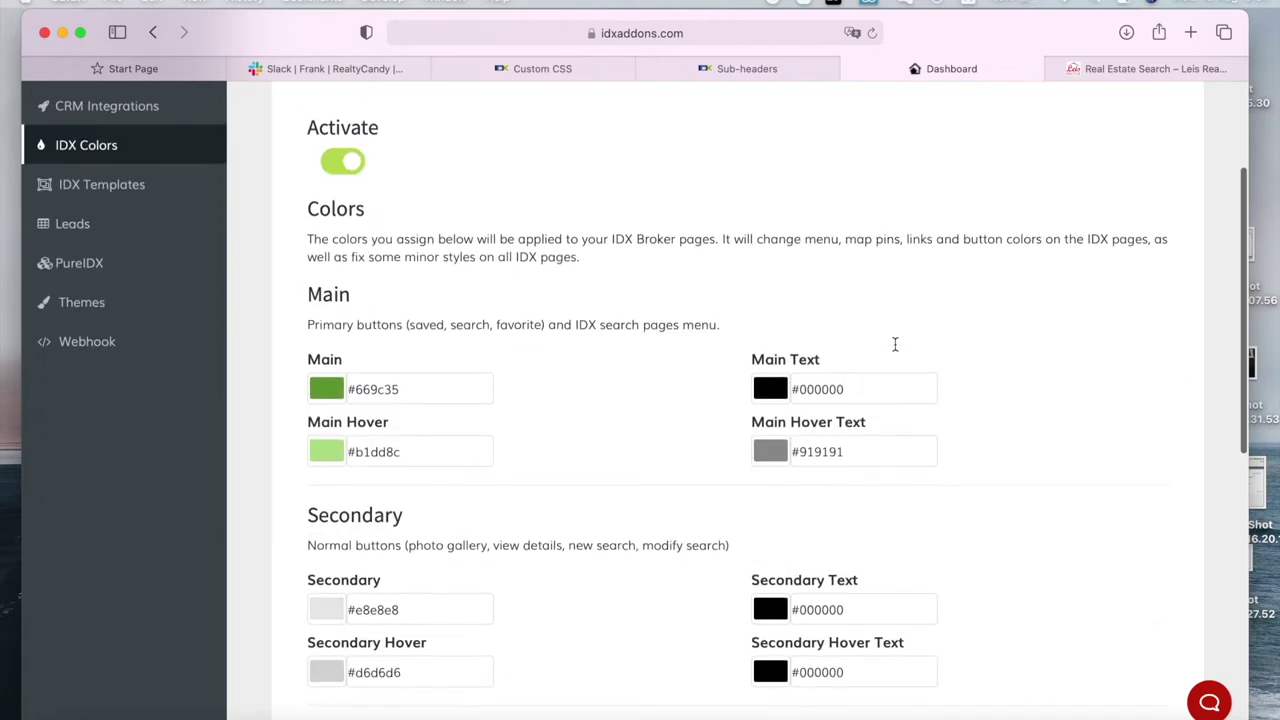
scroll(486, 357, "down", 10)
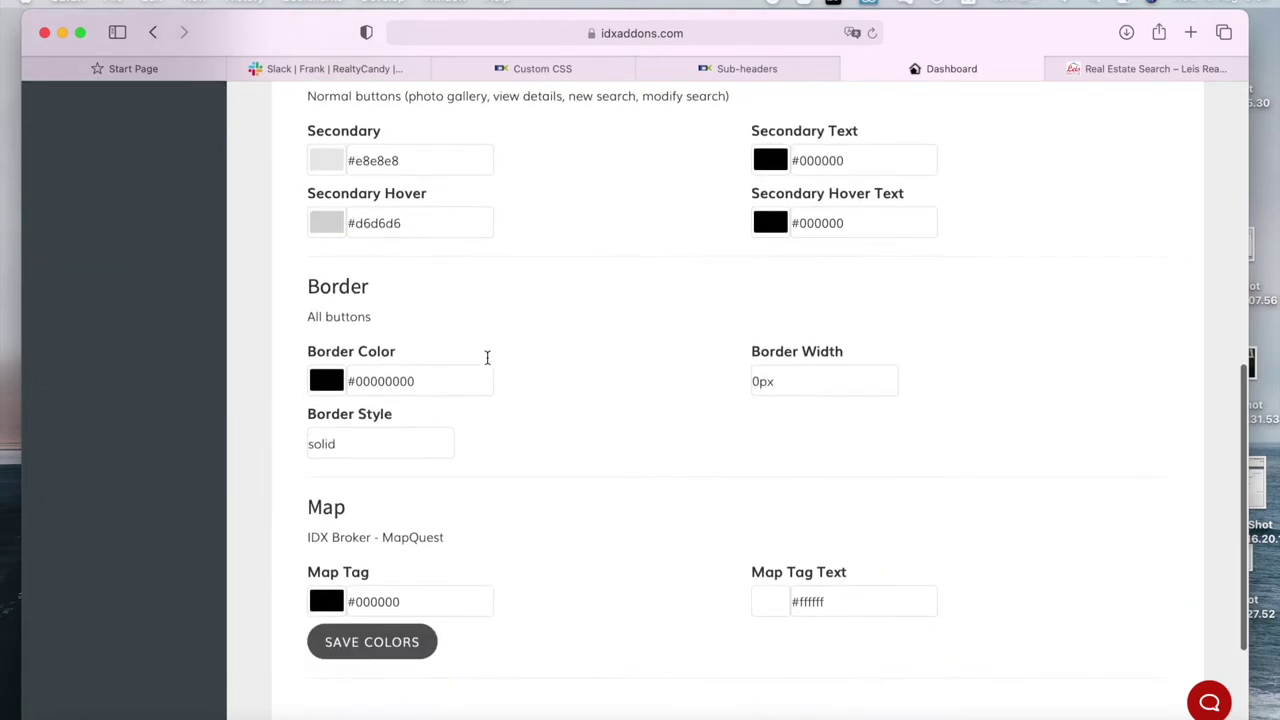
left_click(386, 462)
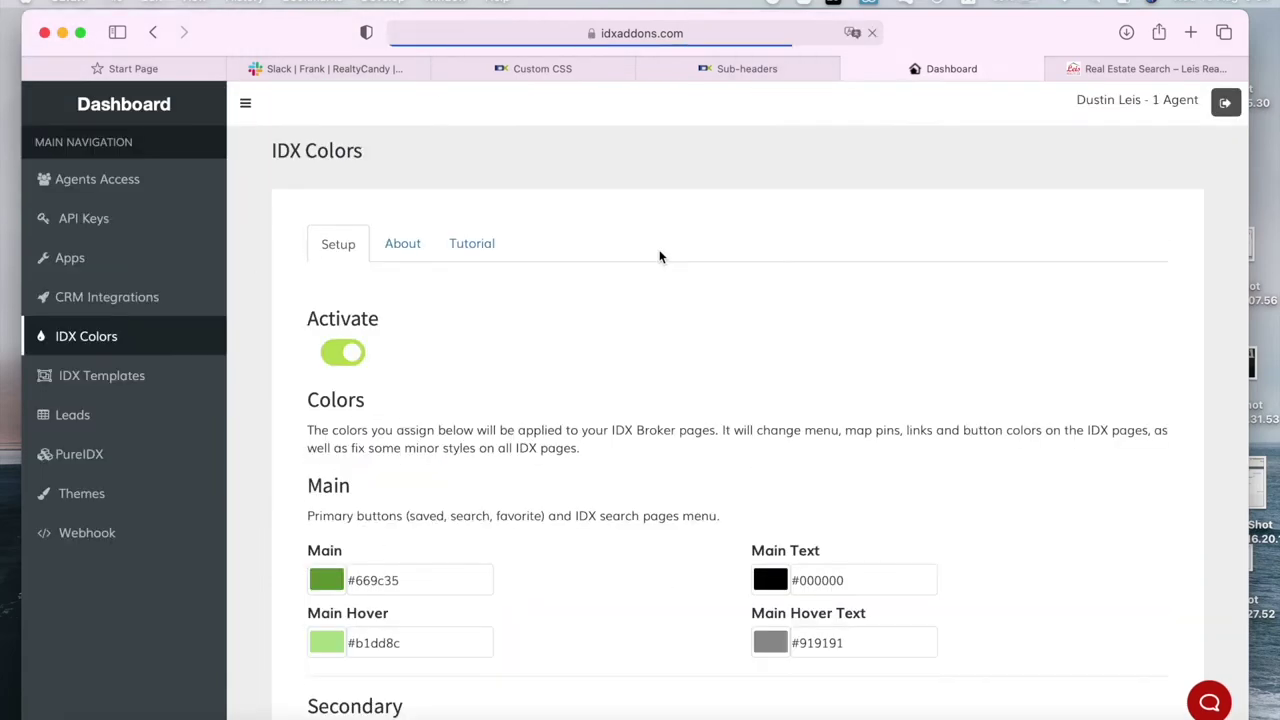
Step: Reload the Leis Realty search results to see the green buttons
left_click(1150, 68)
key("super+l")
key("Return")
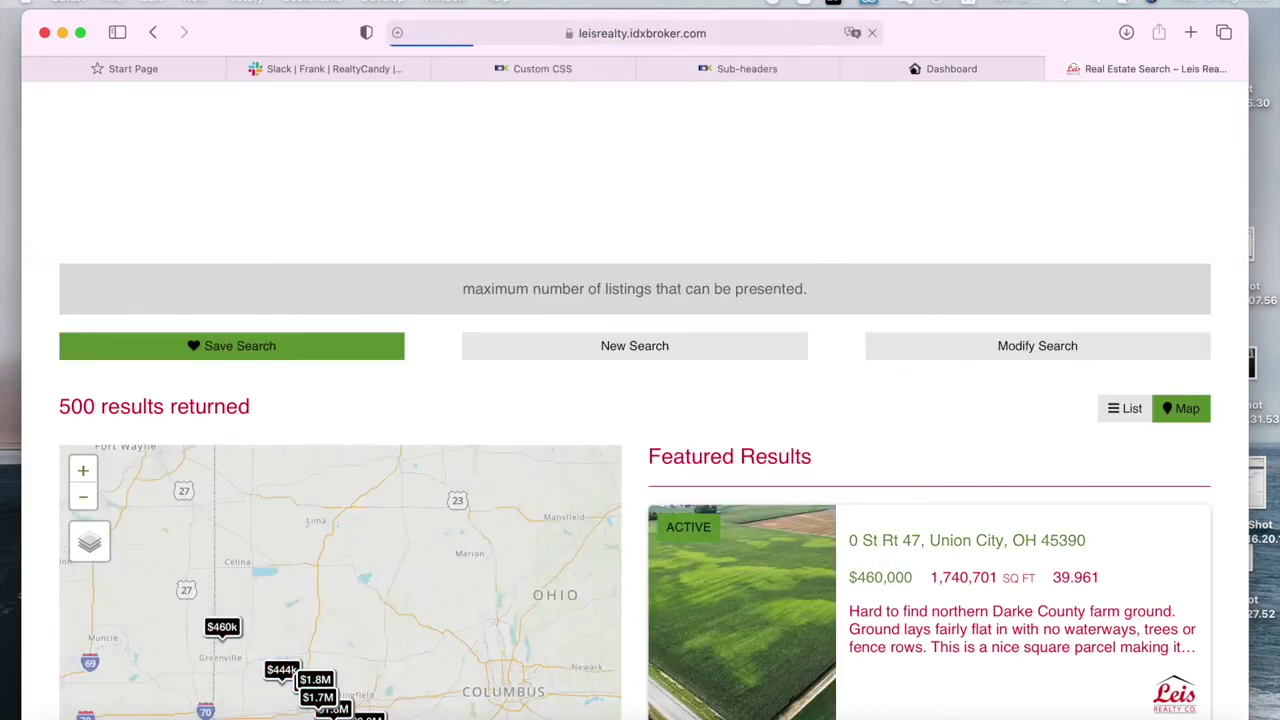
left_click(945, 68)
scroll(408, 560, "down", 5)
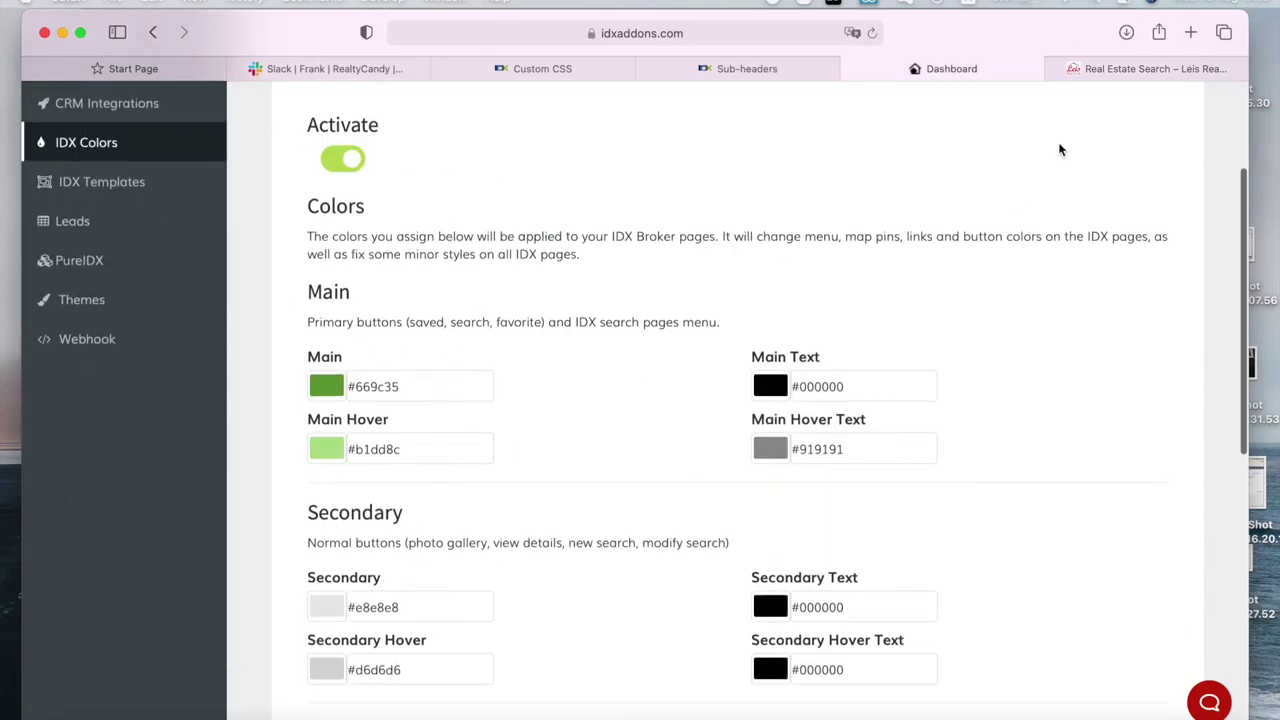
left_click(1089, 66)
left_click(984, 64)
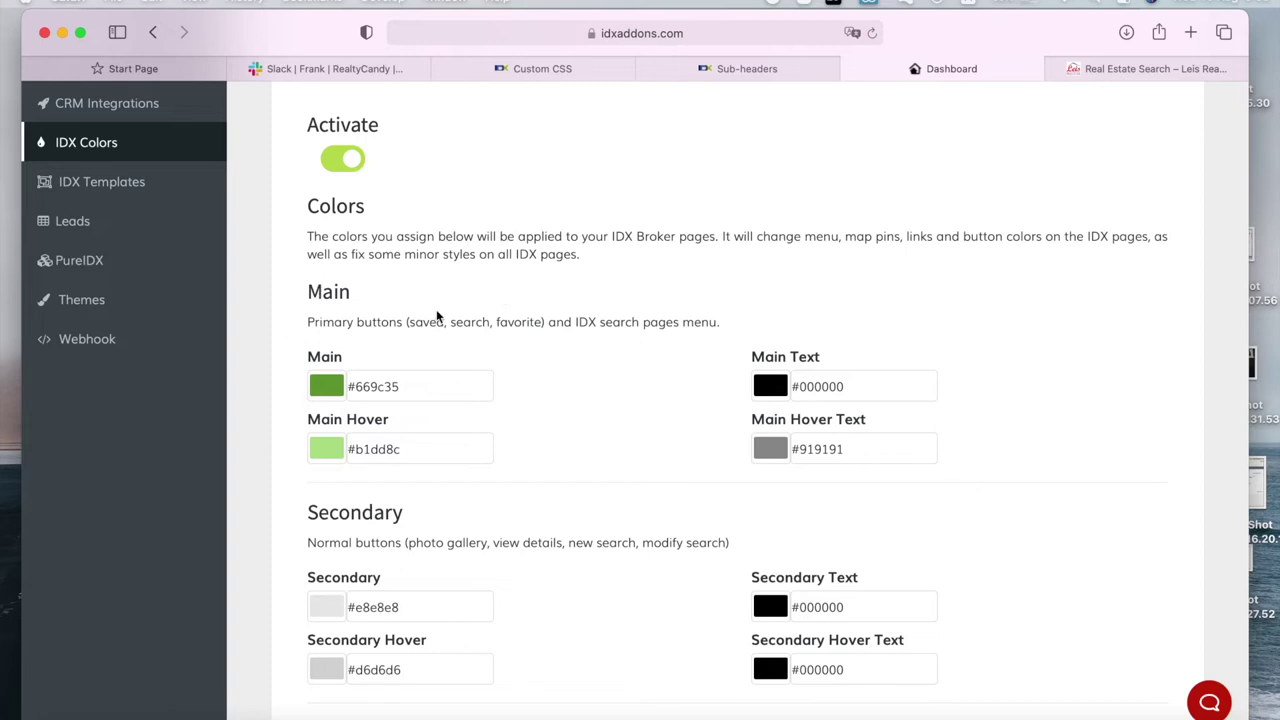
left_click(1140, 64)
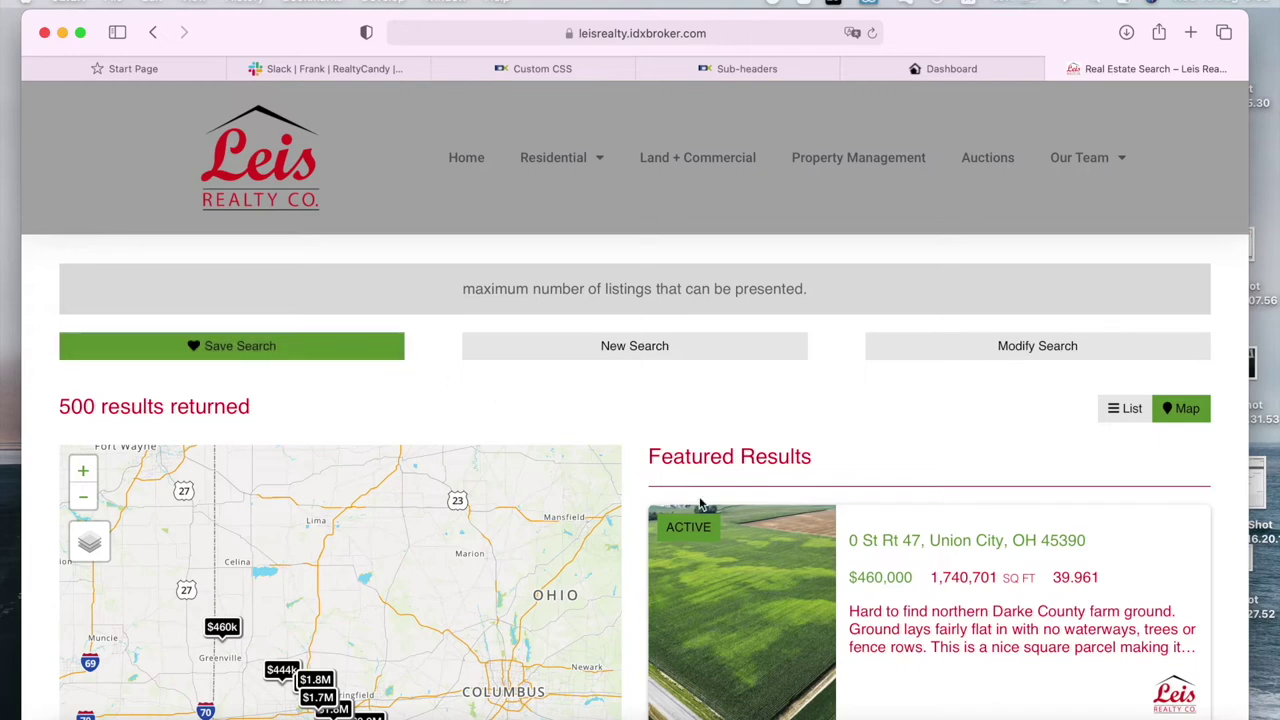
scroll(777, 374, "down", 4)
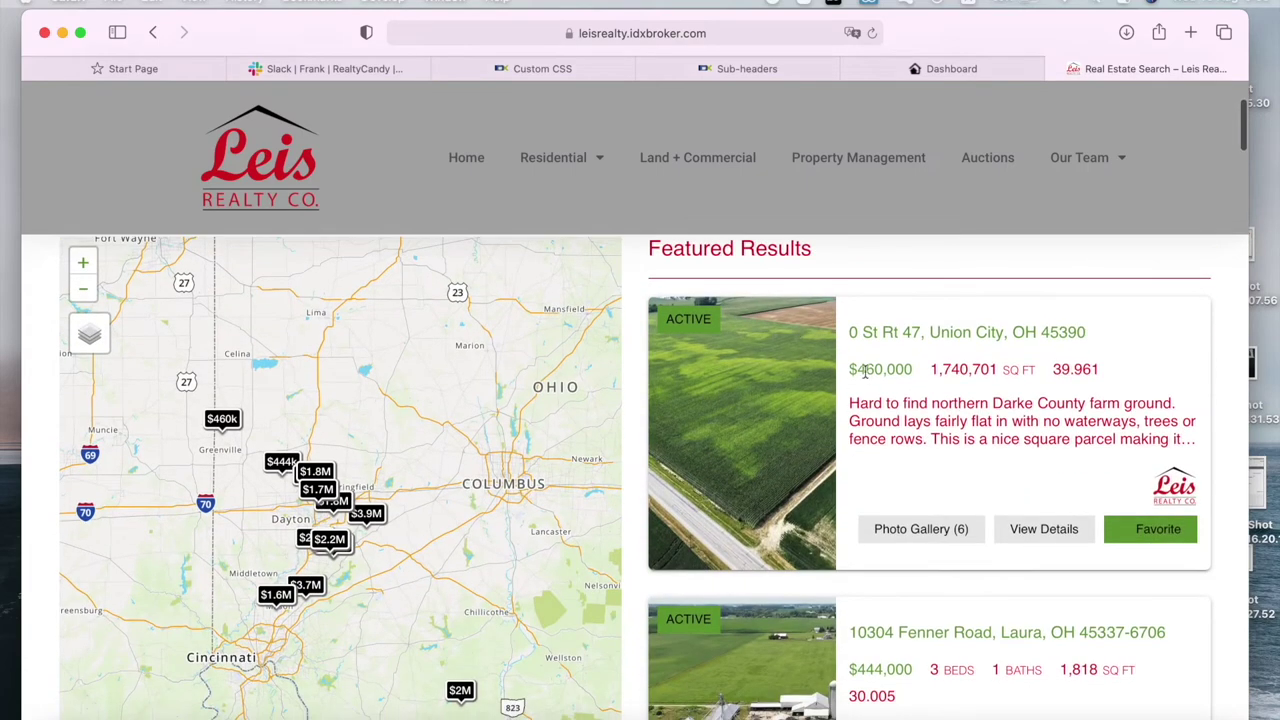
scroll(710, 514, "down", 2)
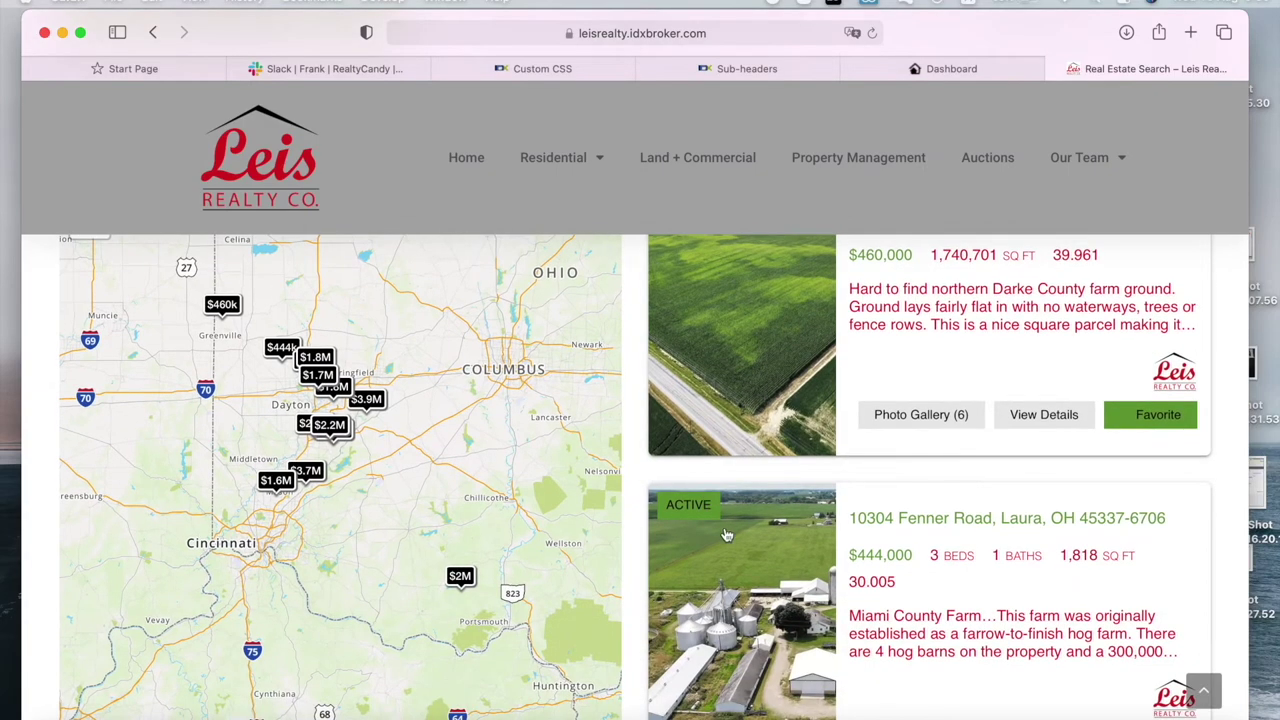
scroll(698, 508, "up", 4)
scroll(667, 476, "down", 11)
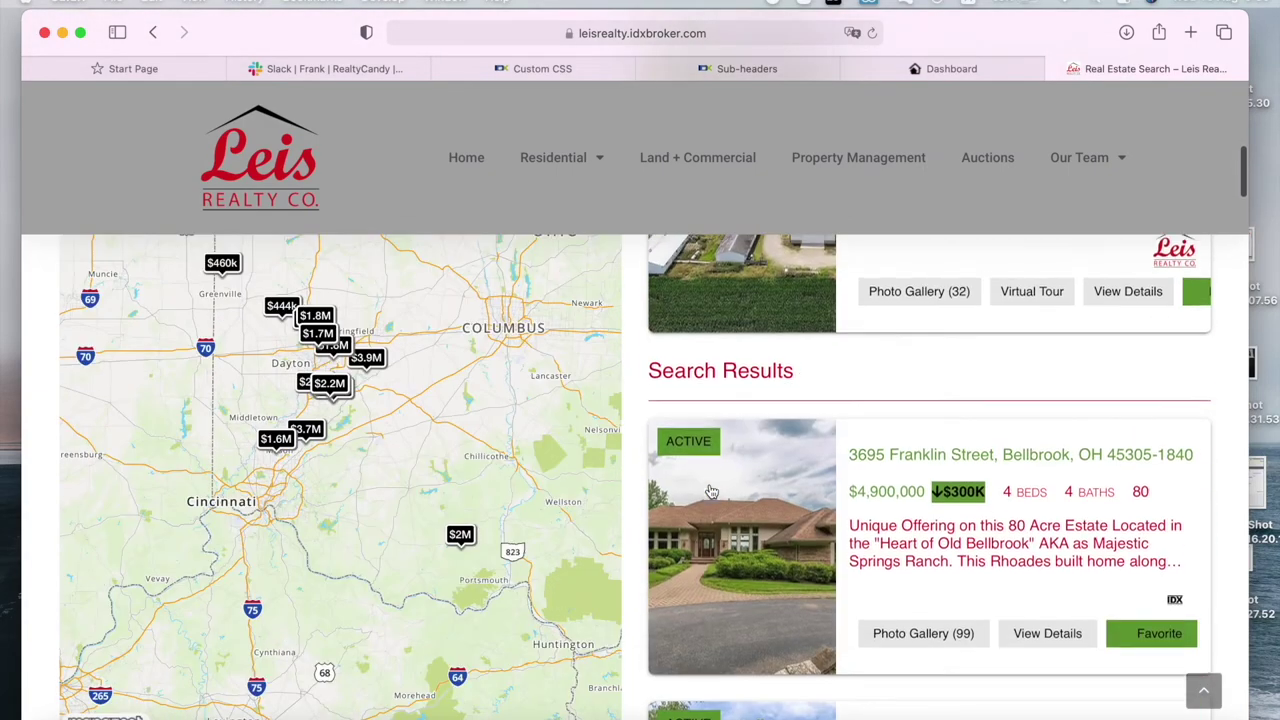
scroll(711, 491, "up", 9)
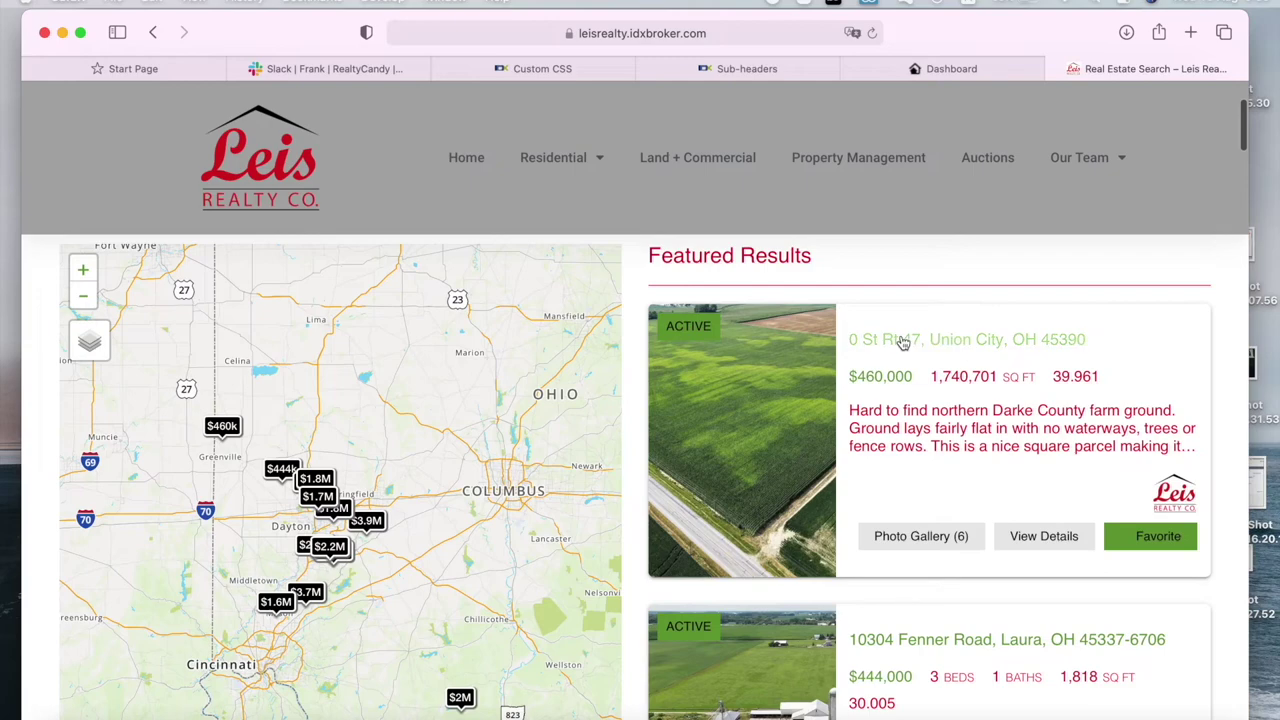
scroll(901, 340, "up", 4)
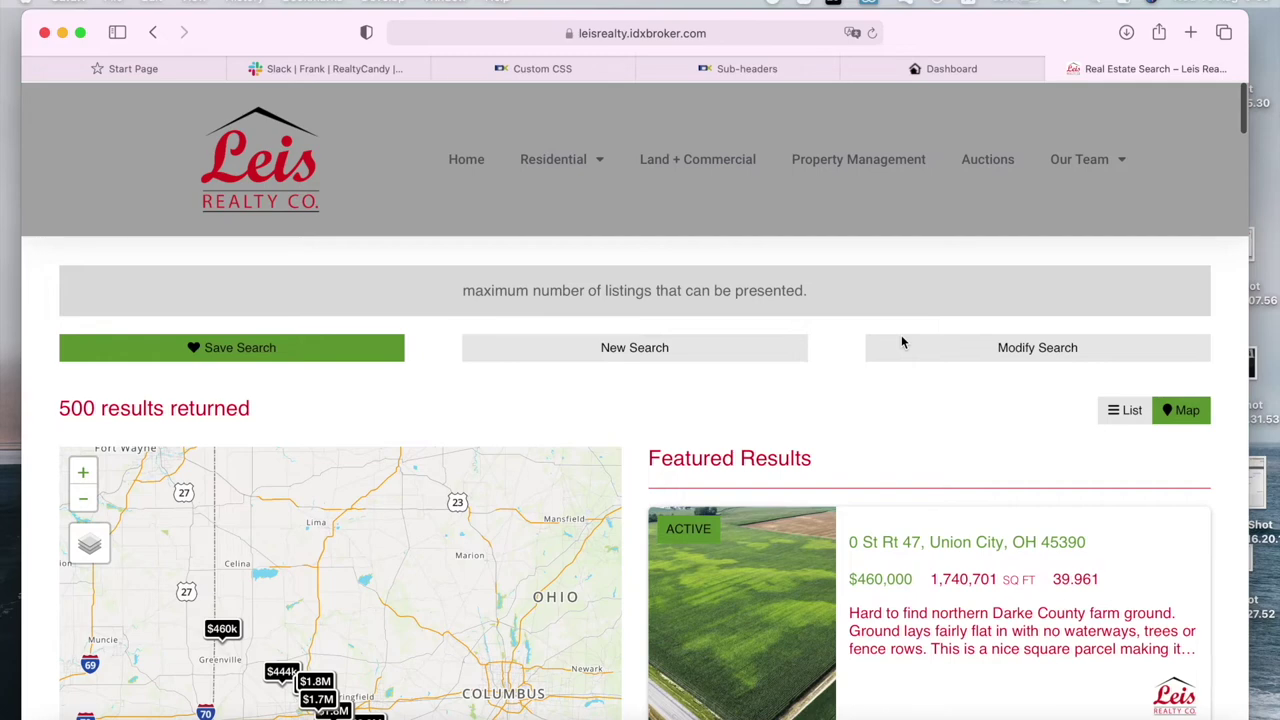
left_click(1020, 66)
Step: Set Secondary to dark blue #0042aa and Secondary Hover to light blue #a8c6fe
scroll(781, 400, "down", 3)
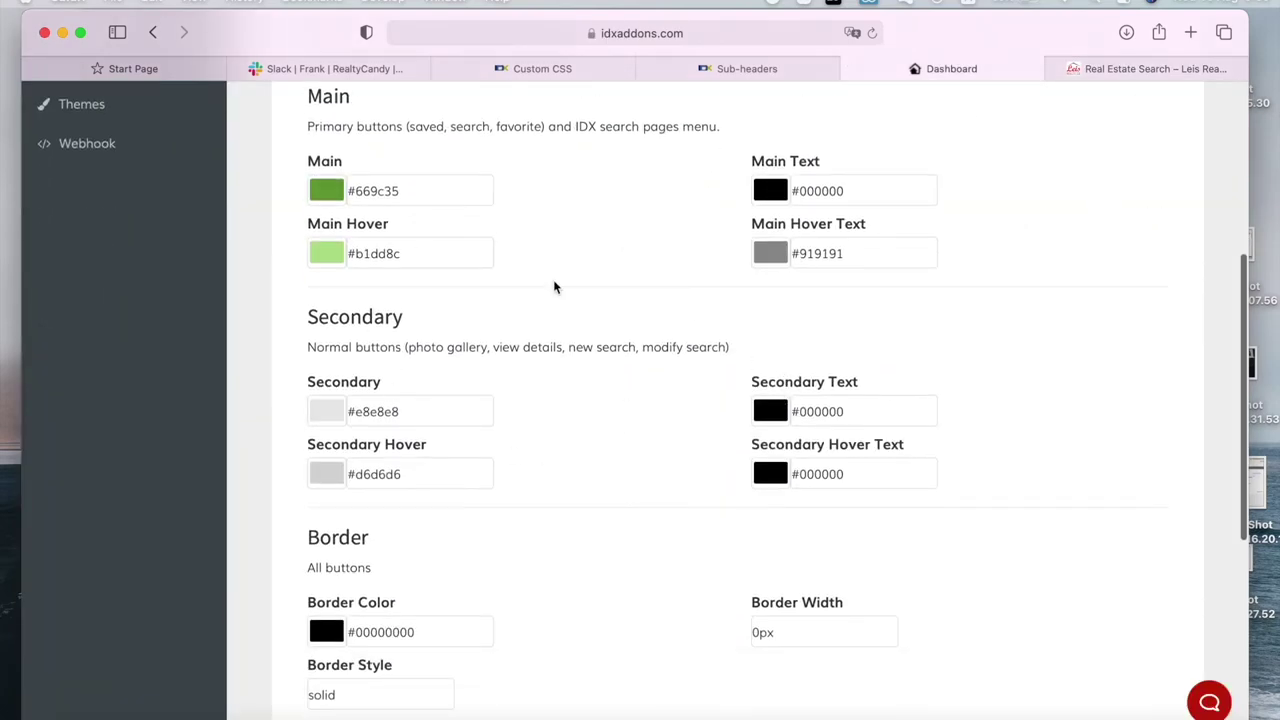
left_click(324, 412)
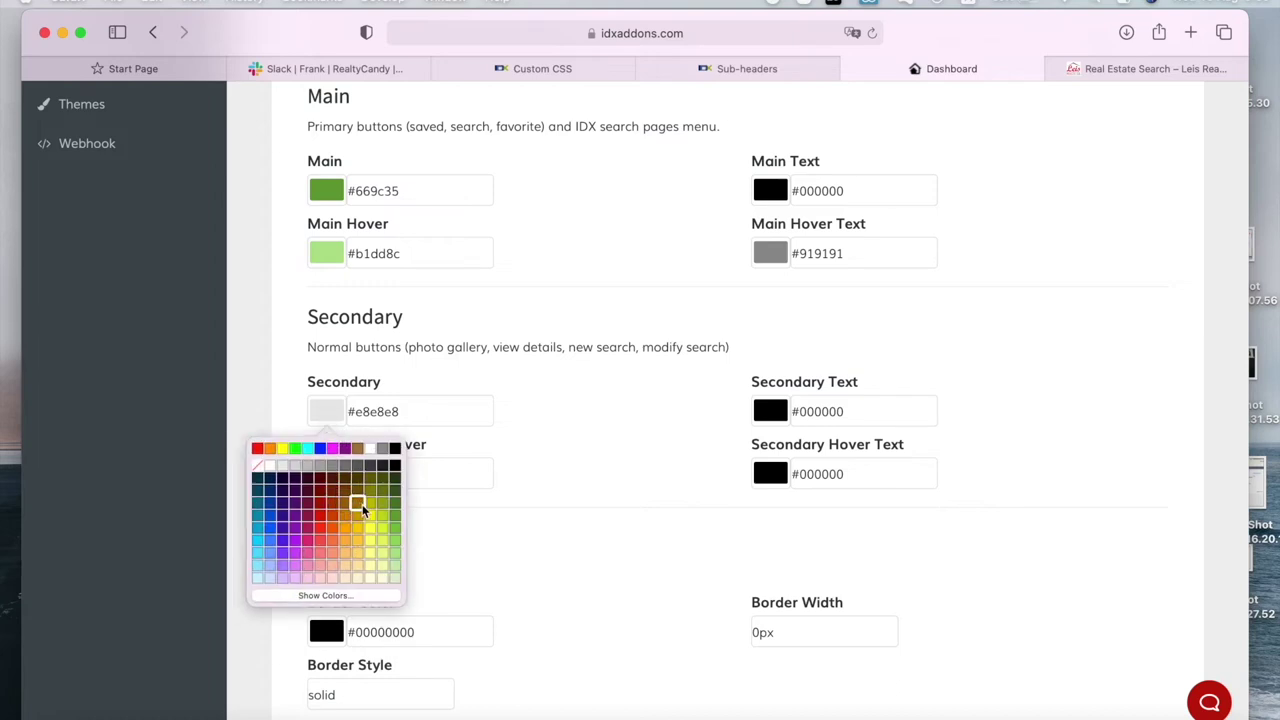
left_click(268, 506)
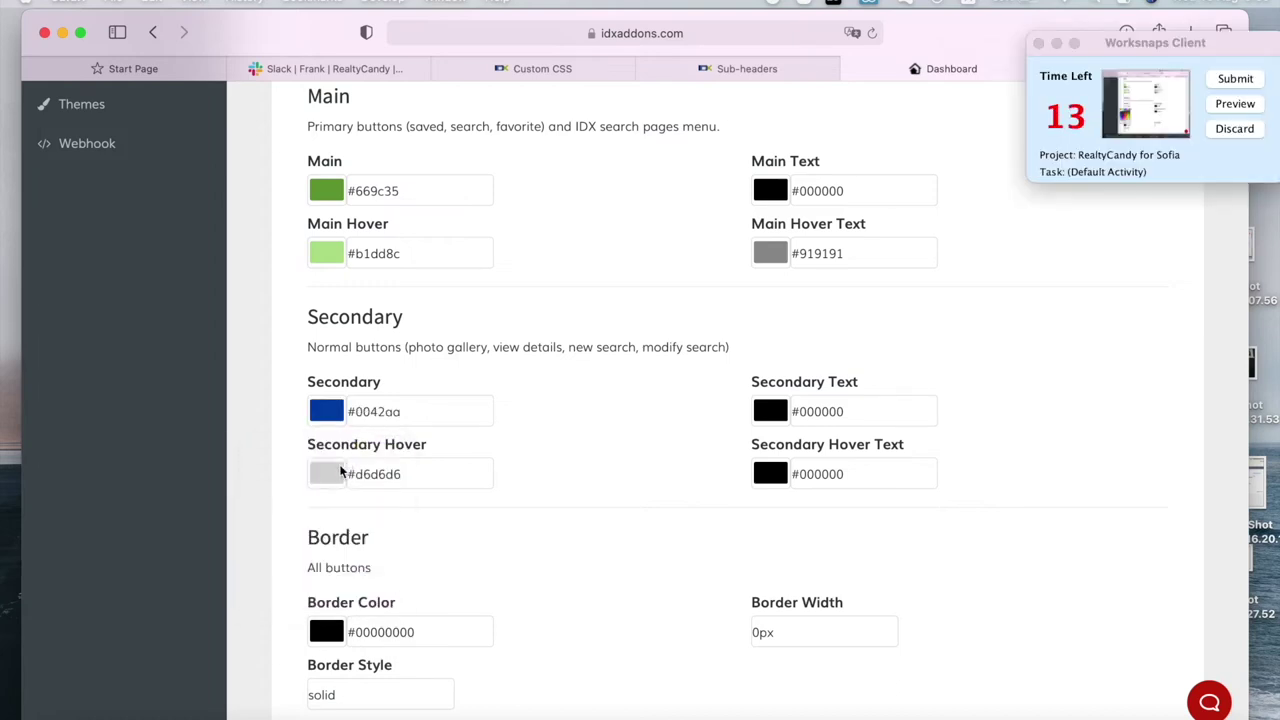
left_click(330, 475)
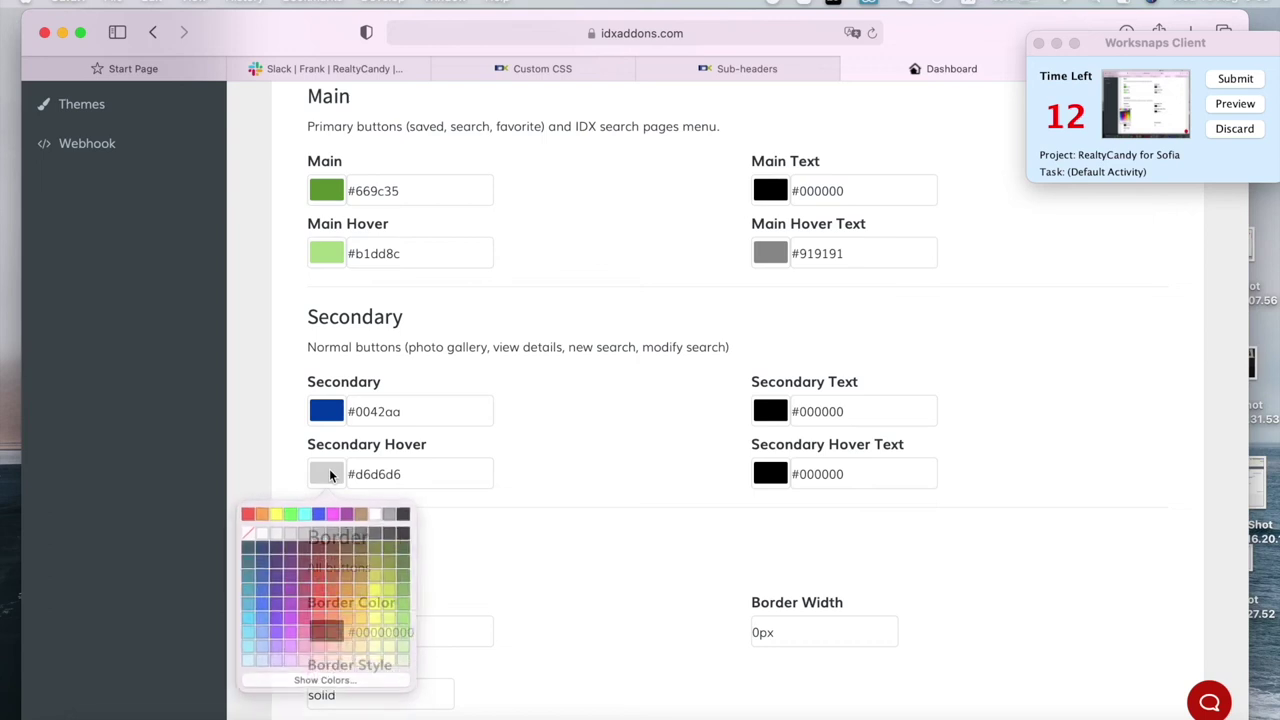
left_click(270, 620)
left_click(270, 632)
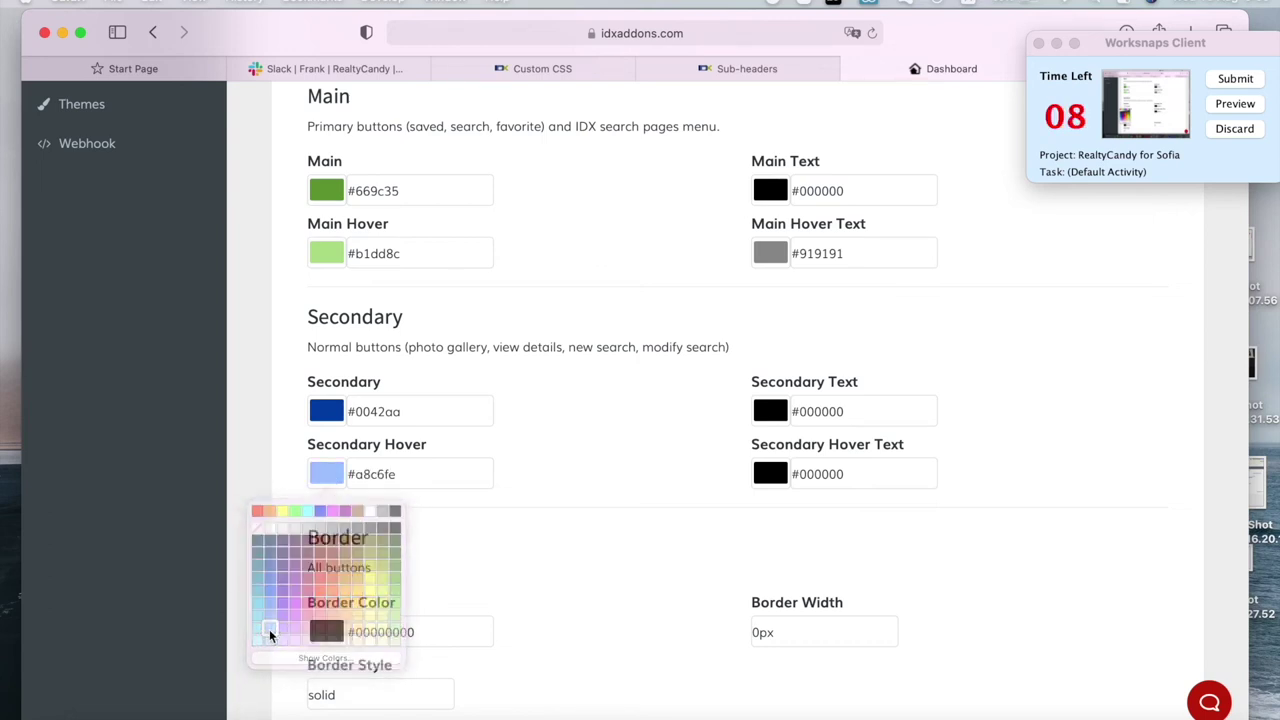
left_click(1235, 78)
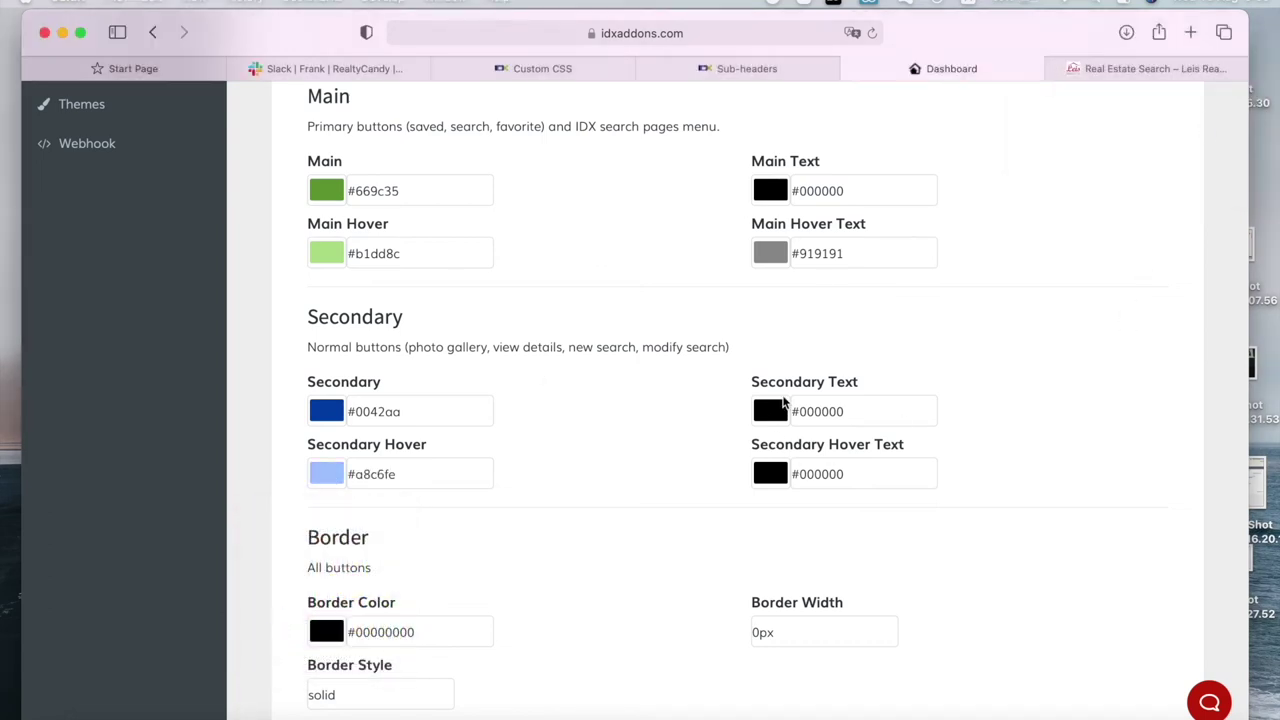
Step: Set Secondary Text to white #ffffff and save the secondary colours
left_click(783, 403)
left_click(822, 447)
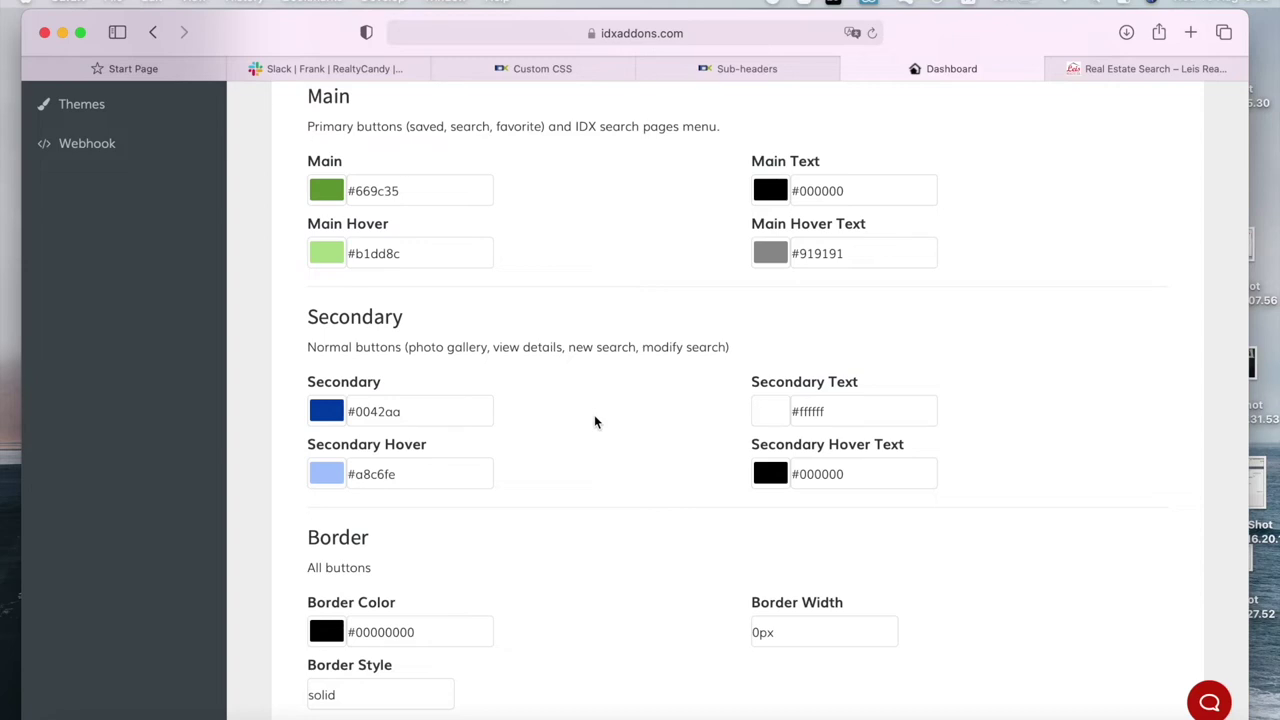
scroll(917, 400, "up", 2)
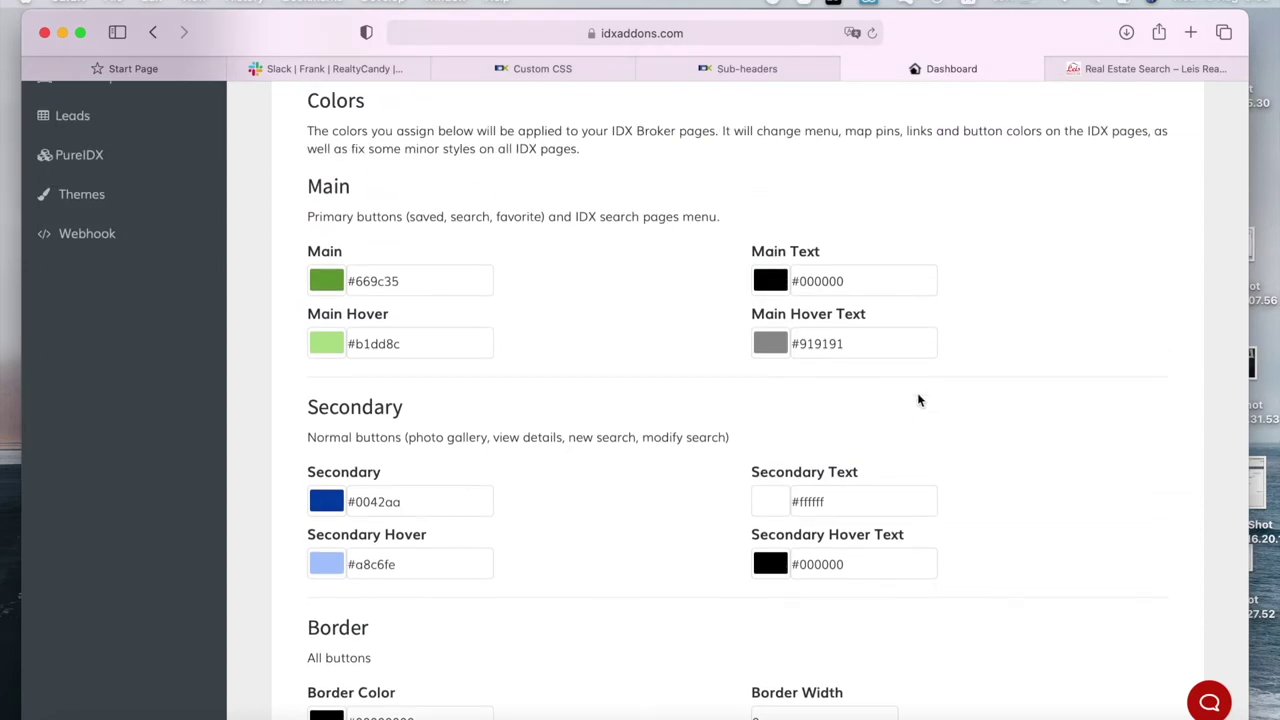
scroll(909, 390, "down", 5)
left_click(423, 591)
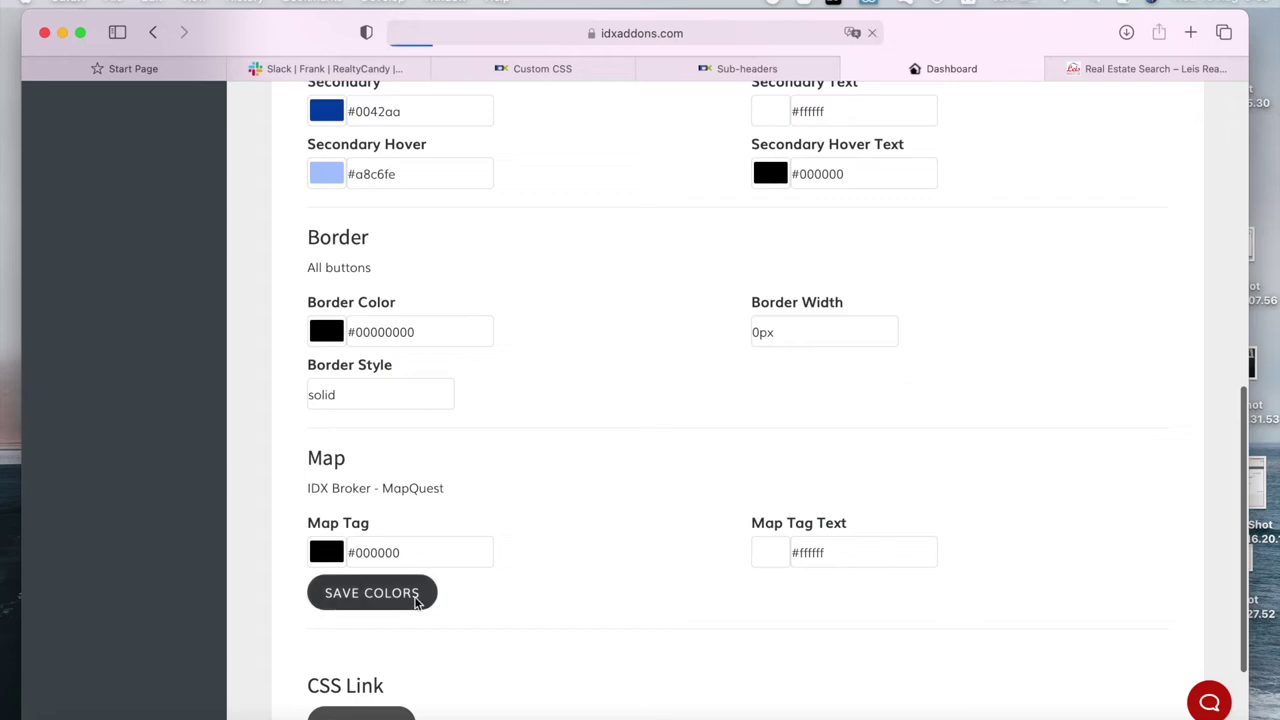
left_click(1141, 66)
Step: Reload the Leis Realty results and check the green primary and dark-blue secondary buttons
left_click(809, 33)
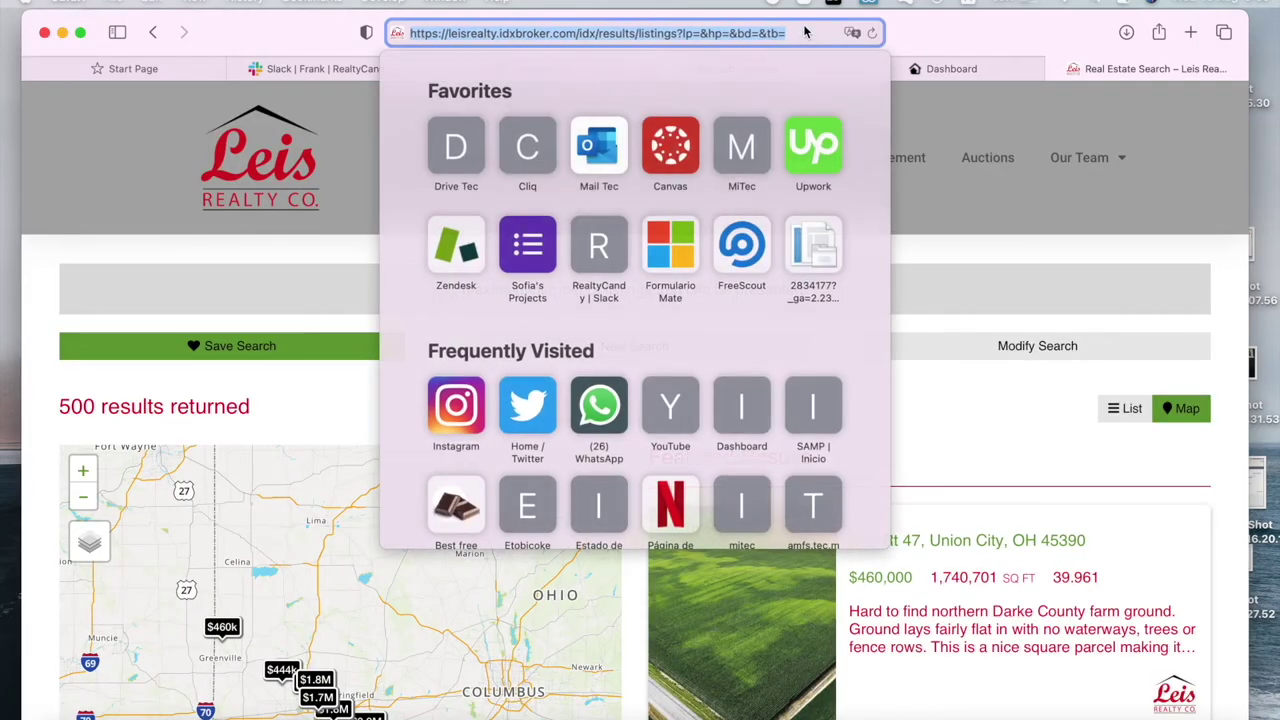
key("Return")
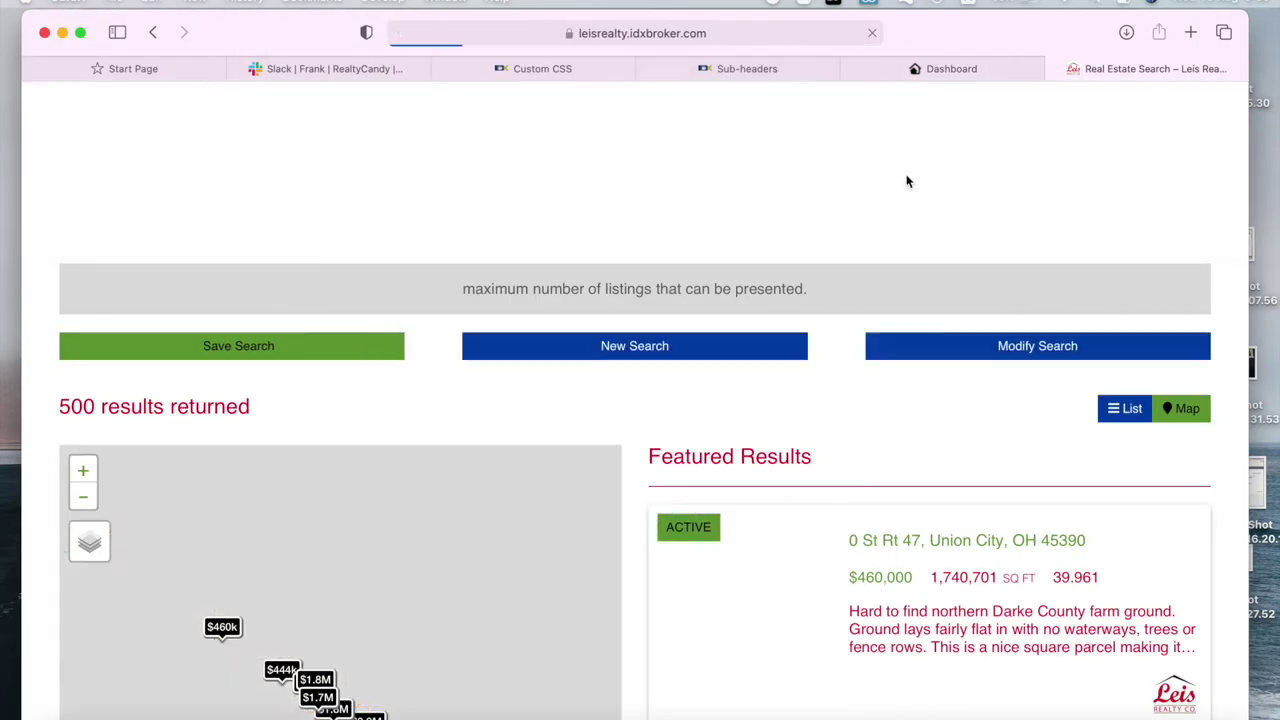
scroll(826, 415, "down", 1)
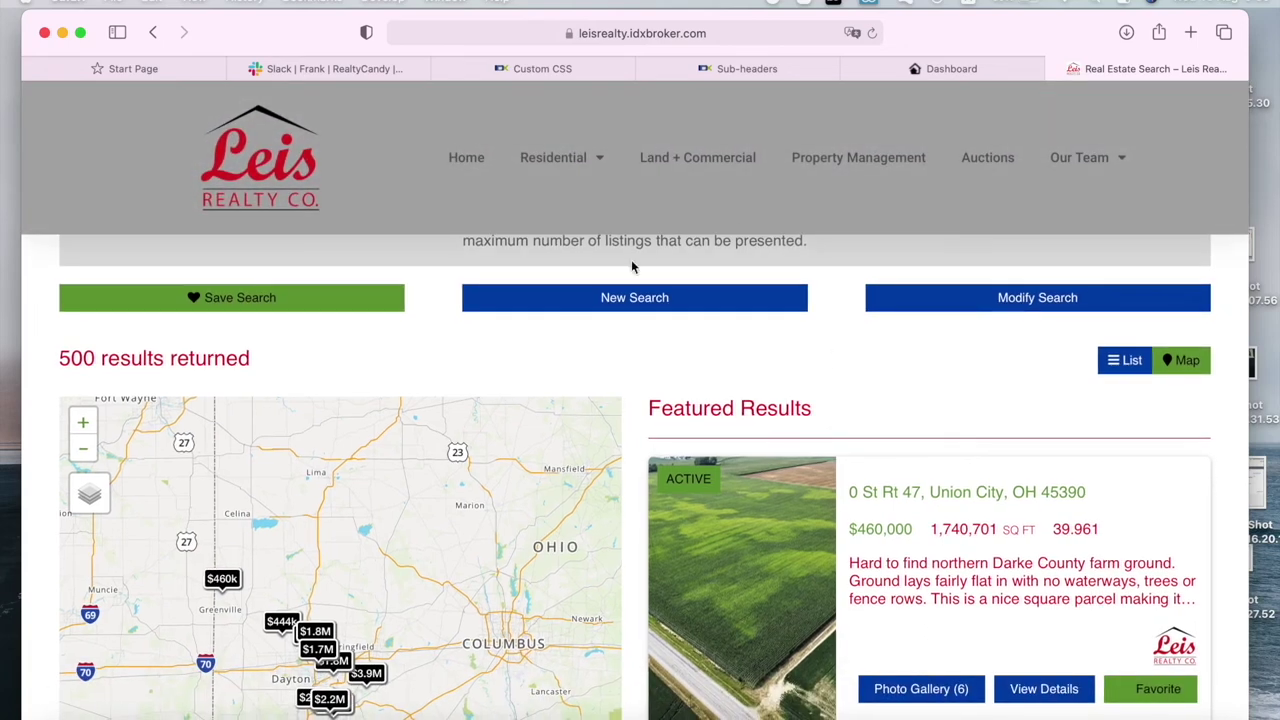
scroll(966, 340, "up", 1)
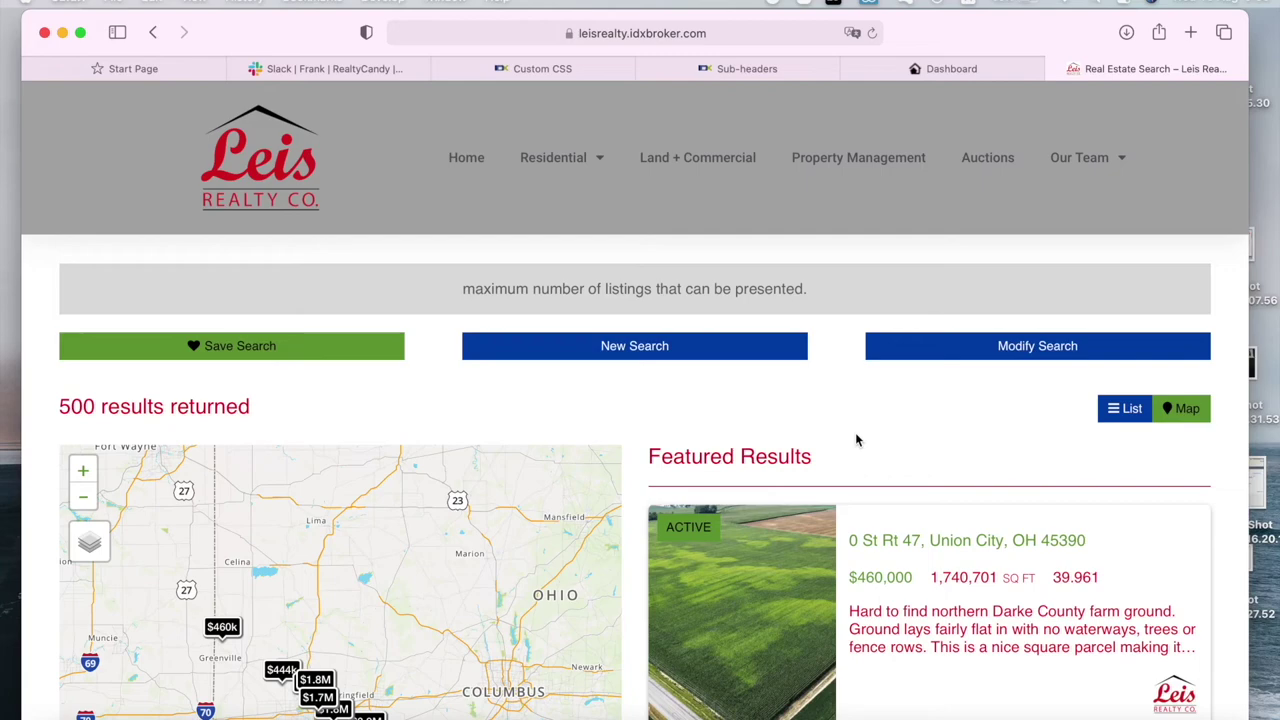
scroll(855, 436, "down", 4)
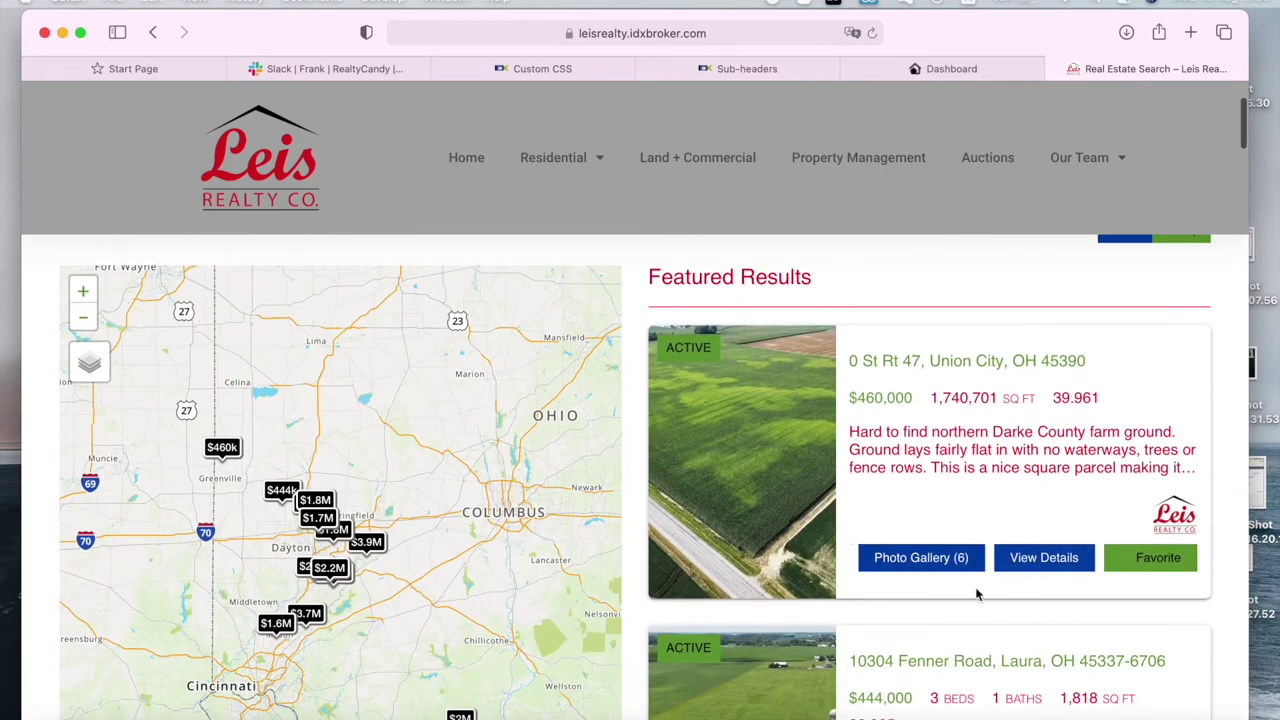
scroll(986, 620, "down", 2)
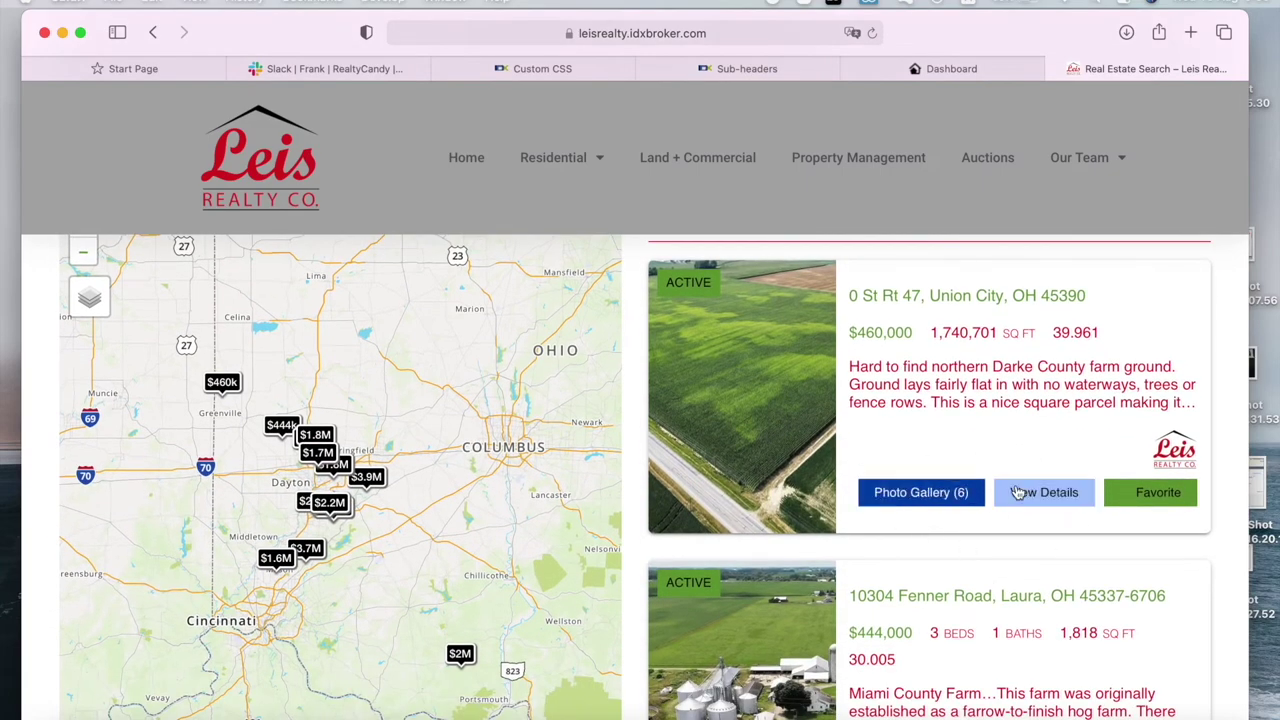
scroll(1005, 491, "down", 5)
key("ctrl+shift+Tab")
scroll(757, 390, "down", 4)
Step: Set the button border colour to pink #f4a4c0 with a 1px width
scroll(758, 390, "down", 3)
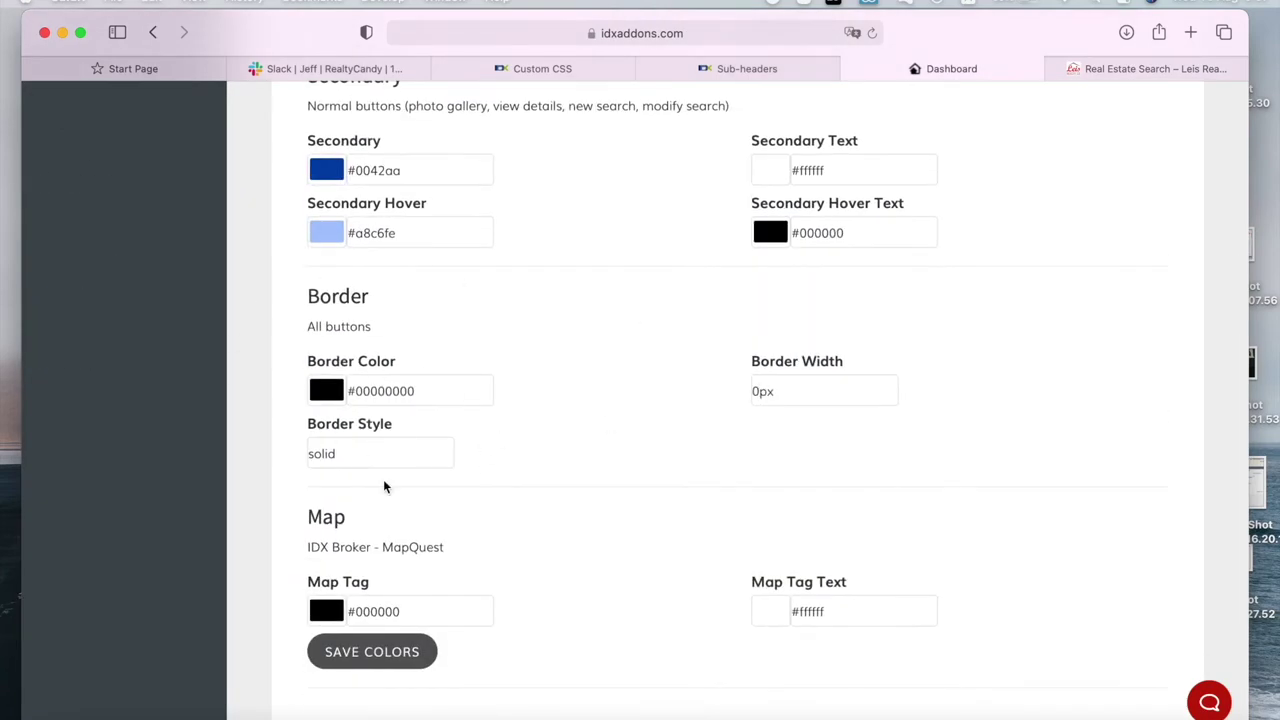
left_click(321, 396)
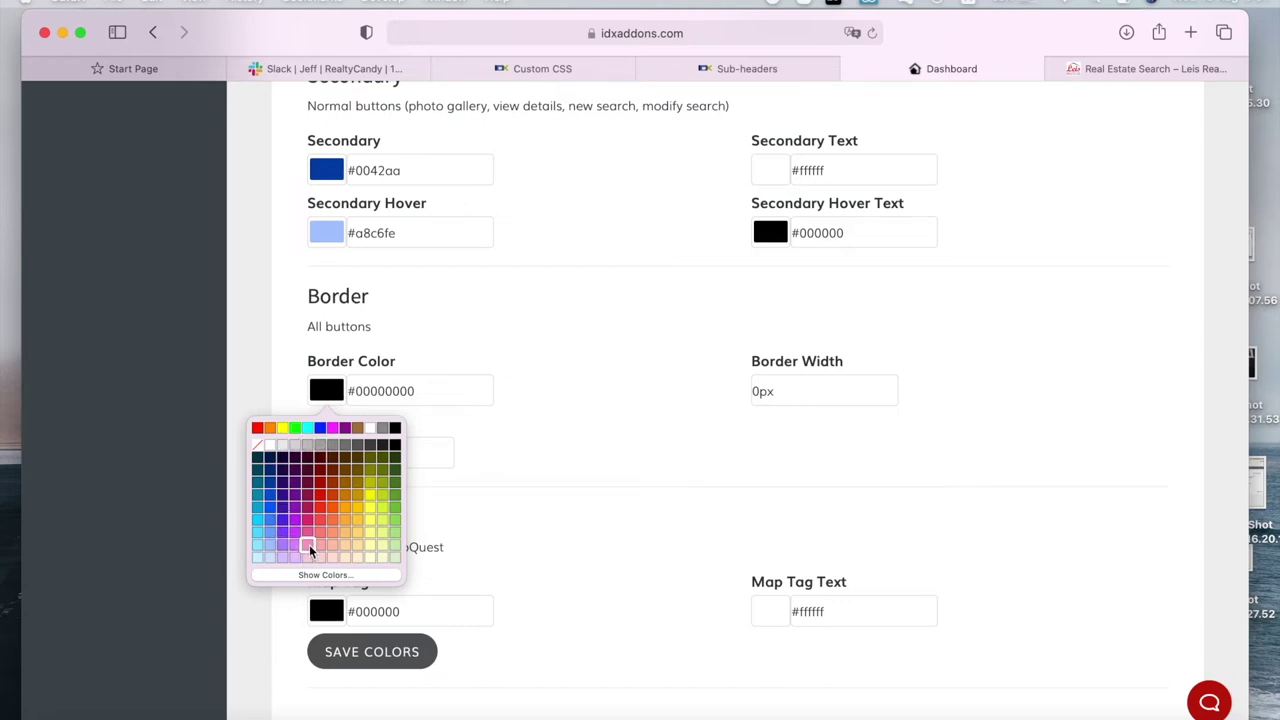
left_click(307, 552)
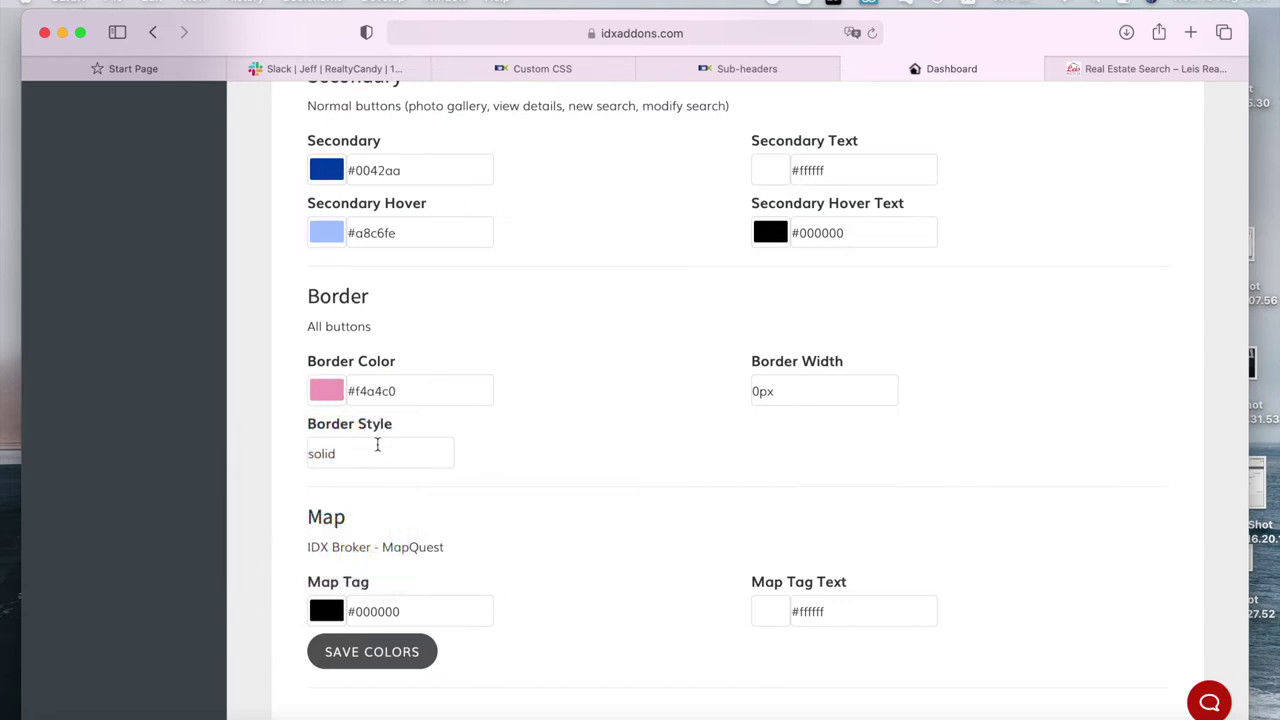
left_click(758, 391)
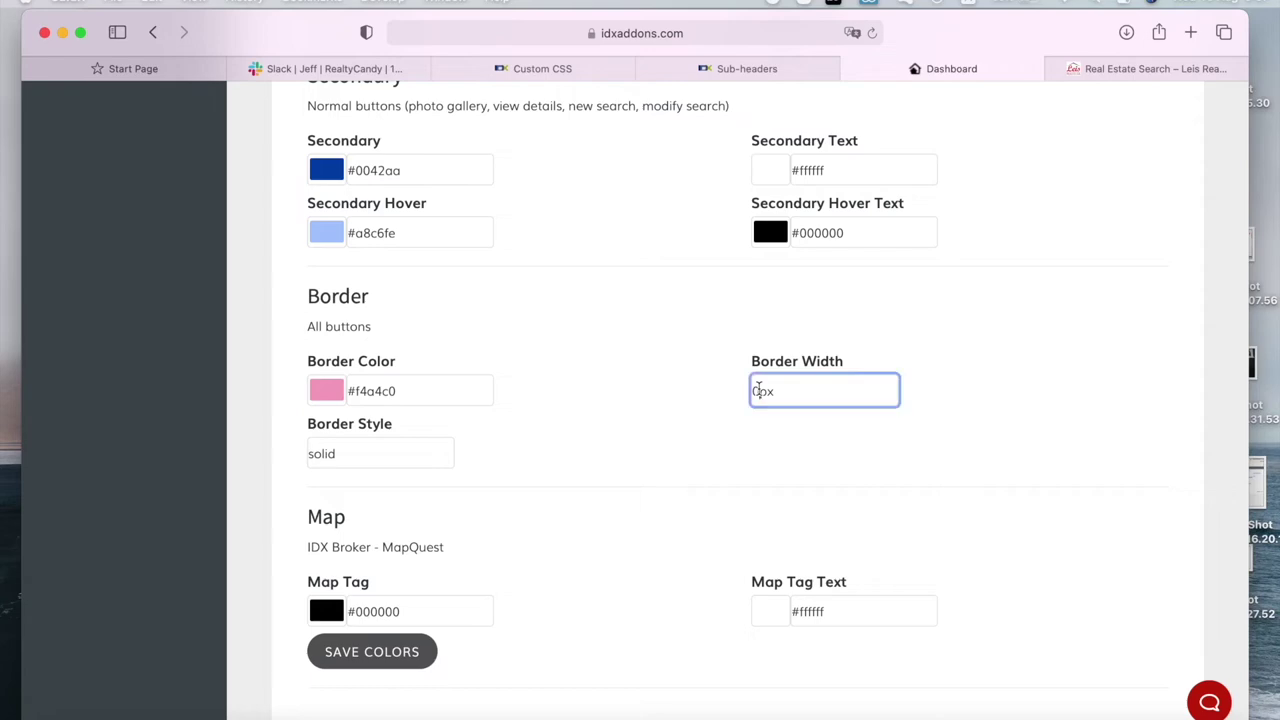
left_click(600, 428)
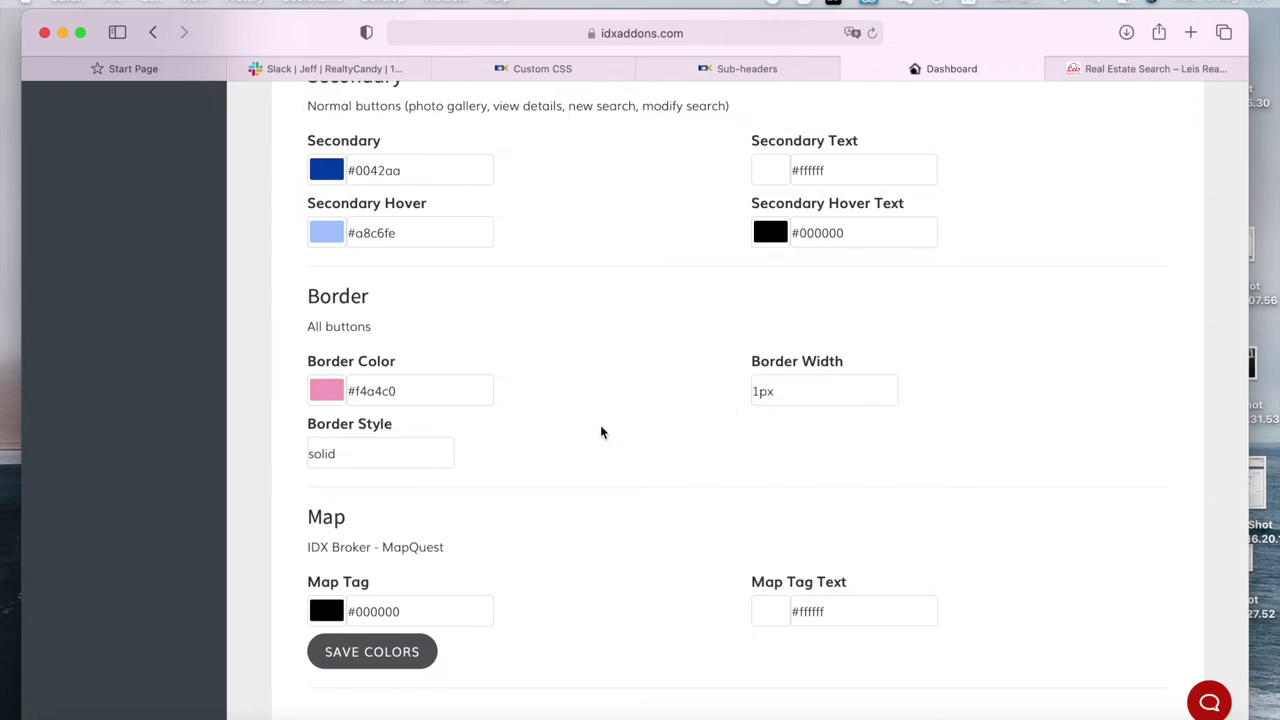
Step: Save the border settings and return to the Leis Realty results to reload them
scroll(600, 428, "down", 4)
left_click(424, 456)
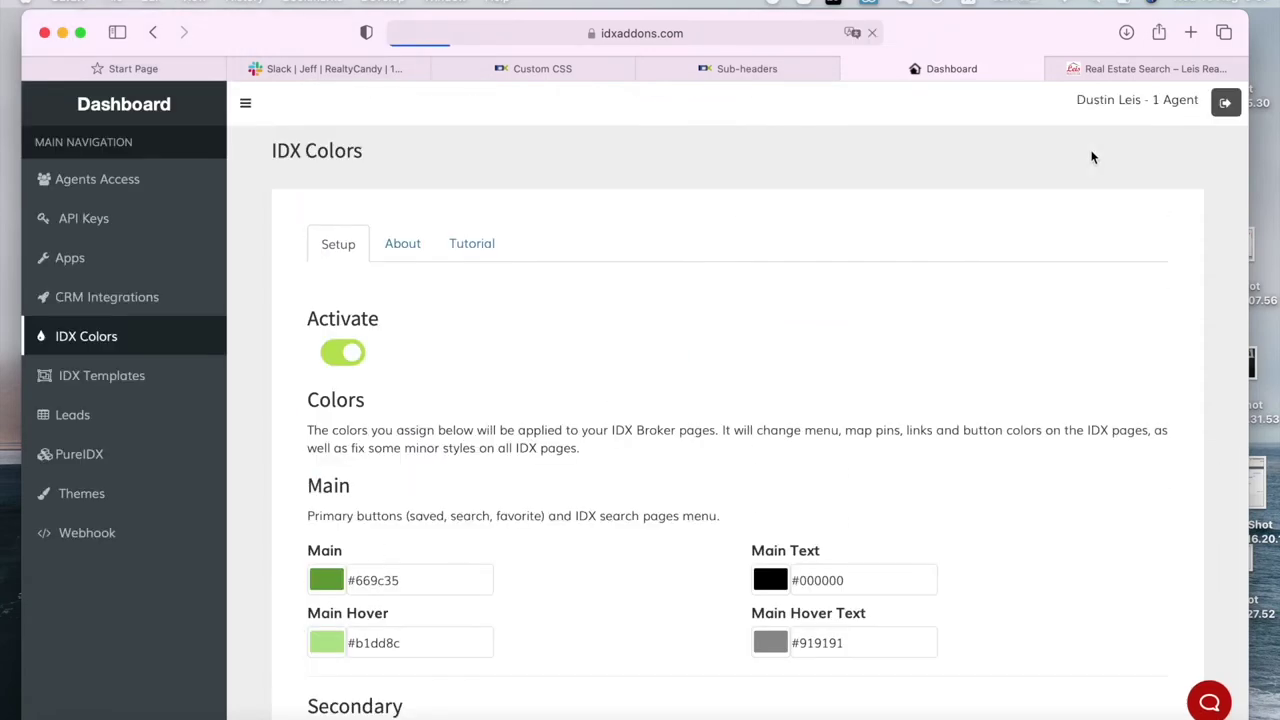
left_click(1104, 69)
left_click(756, 33)
Step: Reload the Leis Realty results to check the pink 1px borders, then return to IDX Colors
key("Return")
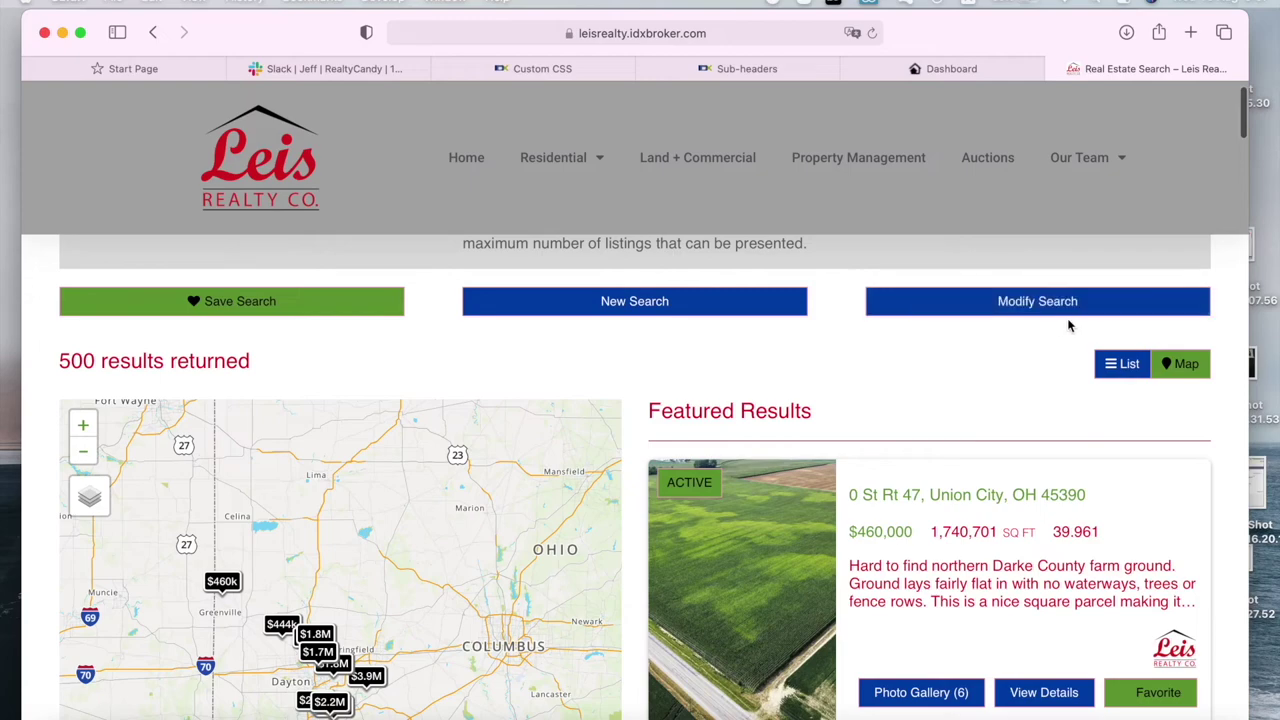
scroll(972, 386, "down", 10)
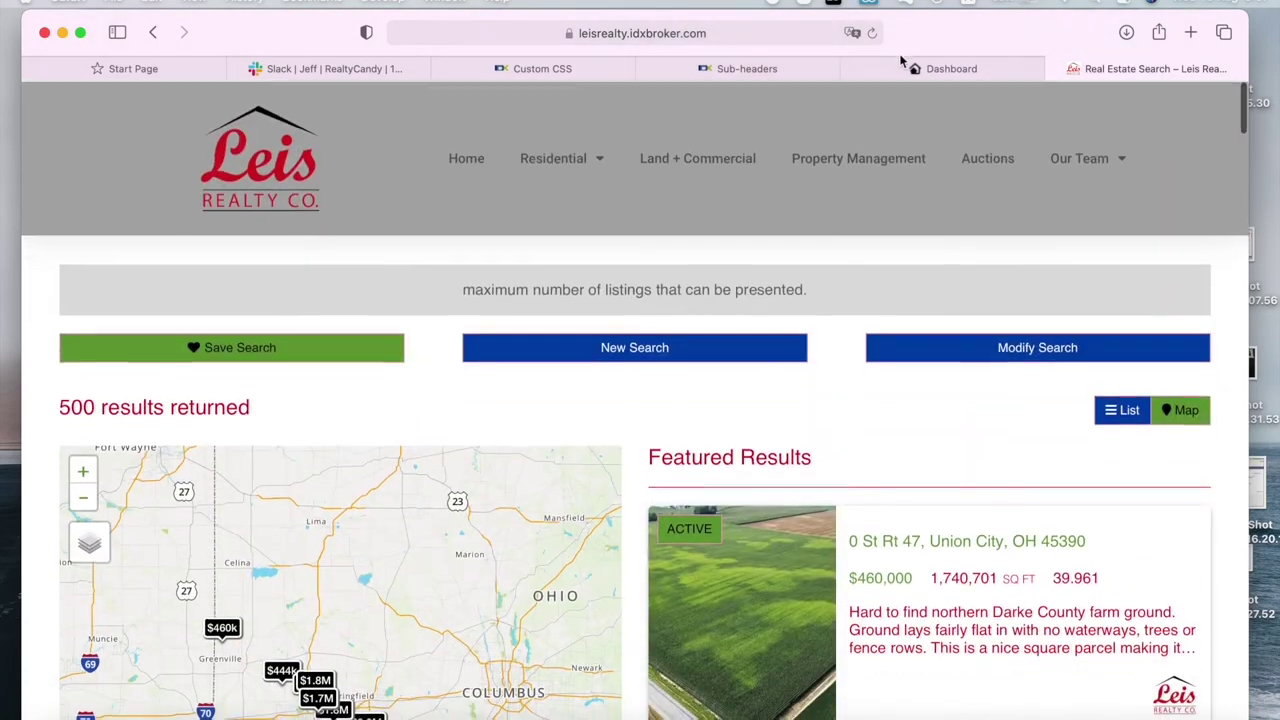
left_click(903, 67)
scroll(235, 512, "down", 5)
scroll(235, 514, "down", 2)
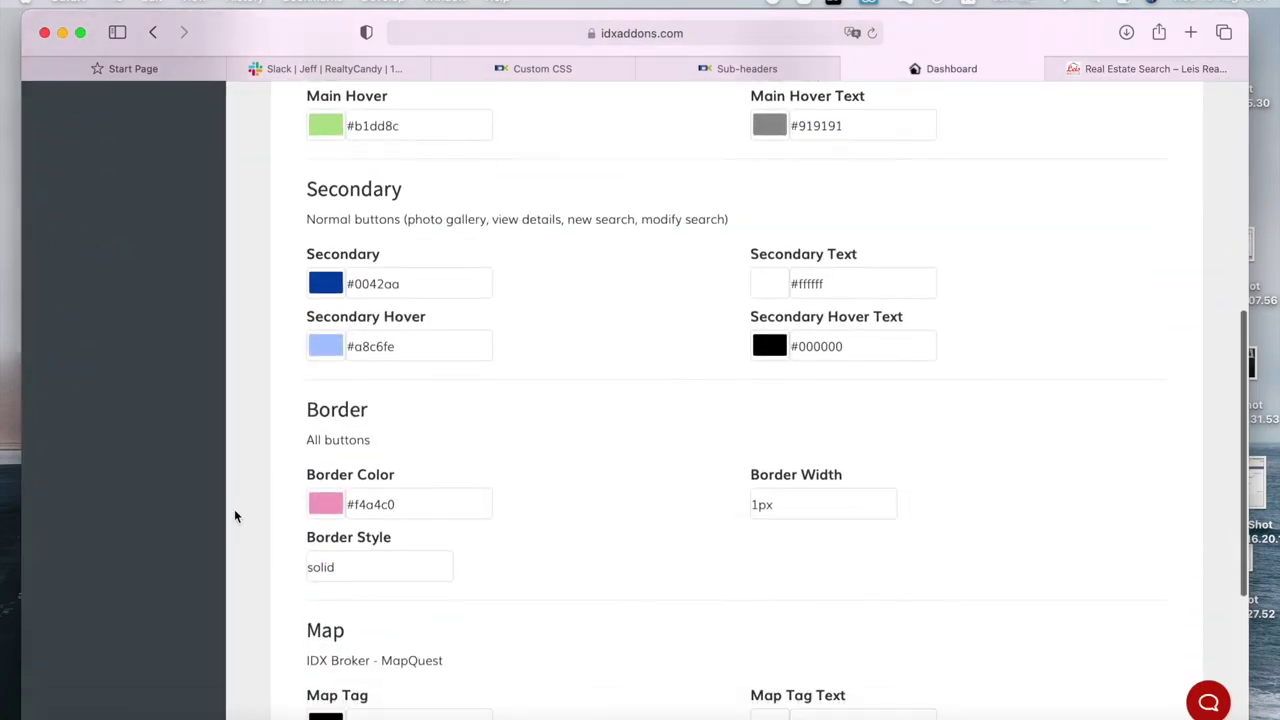
Step: Make the button border white, copy the IDX Colors script tag, and reload the Leis Realty results
left_click(326, 504)
left_click(370, 545)
scroll(557, 551, "down", 5)
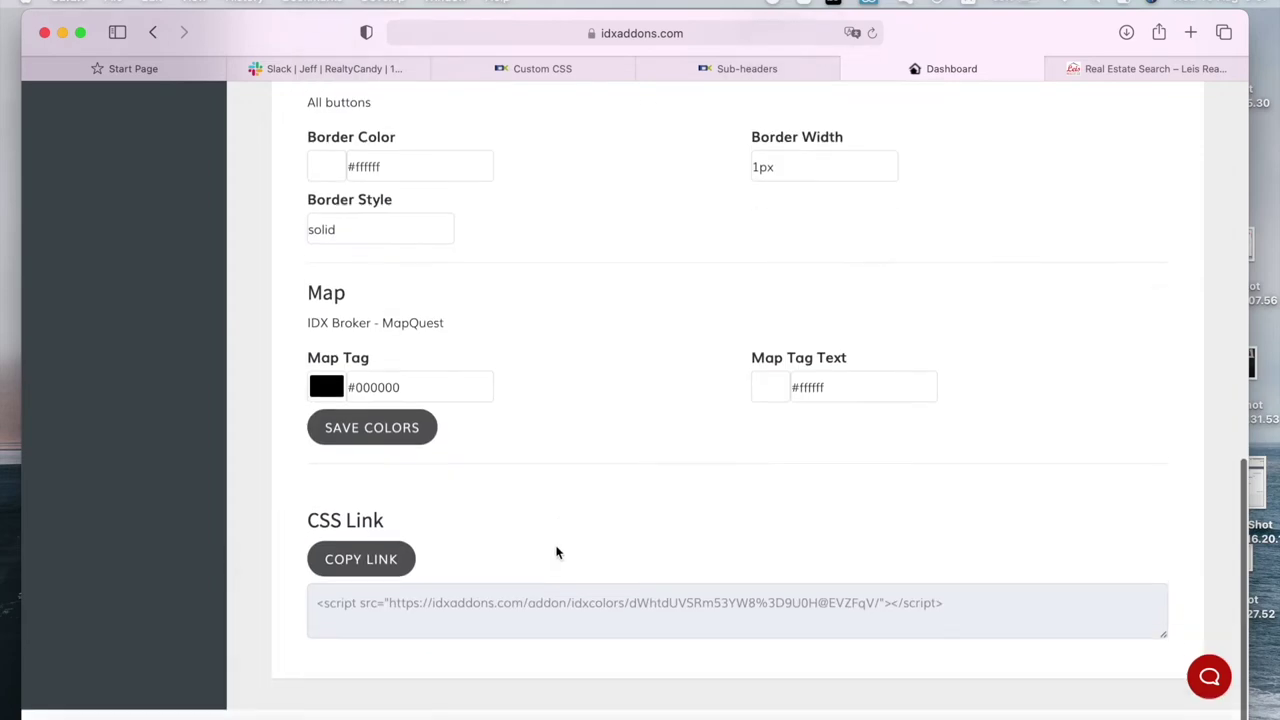
left_click(385, 584)
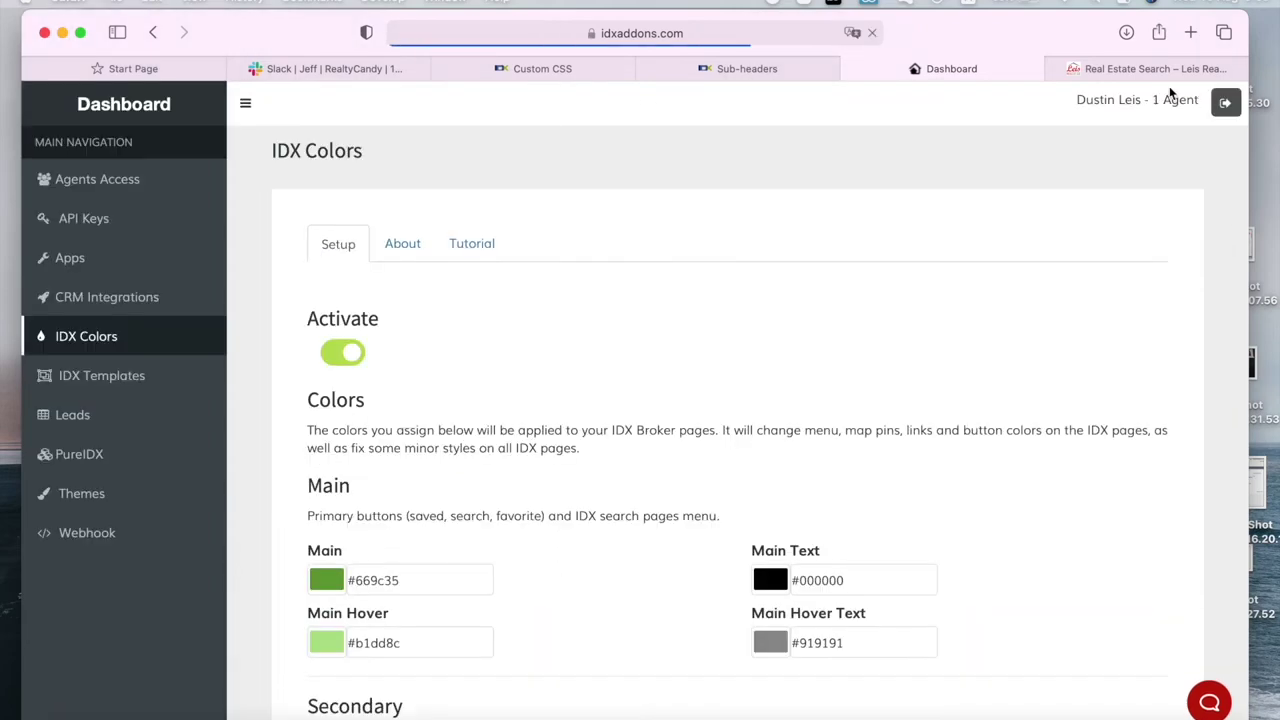
left_click(1115, 77)
key("super+r")
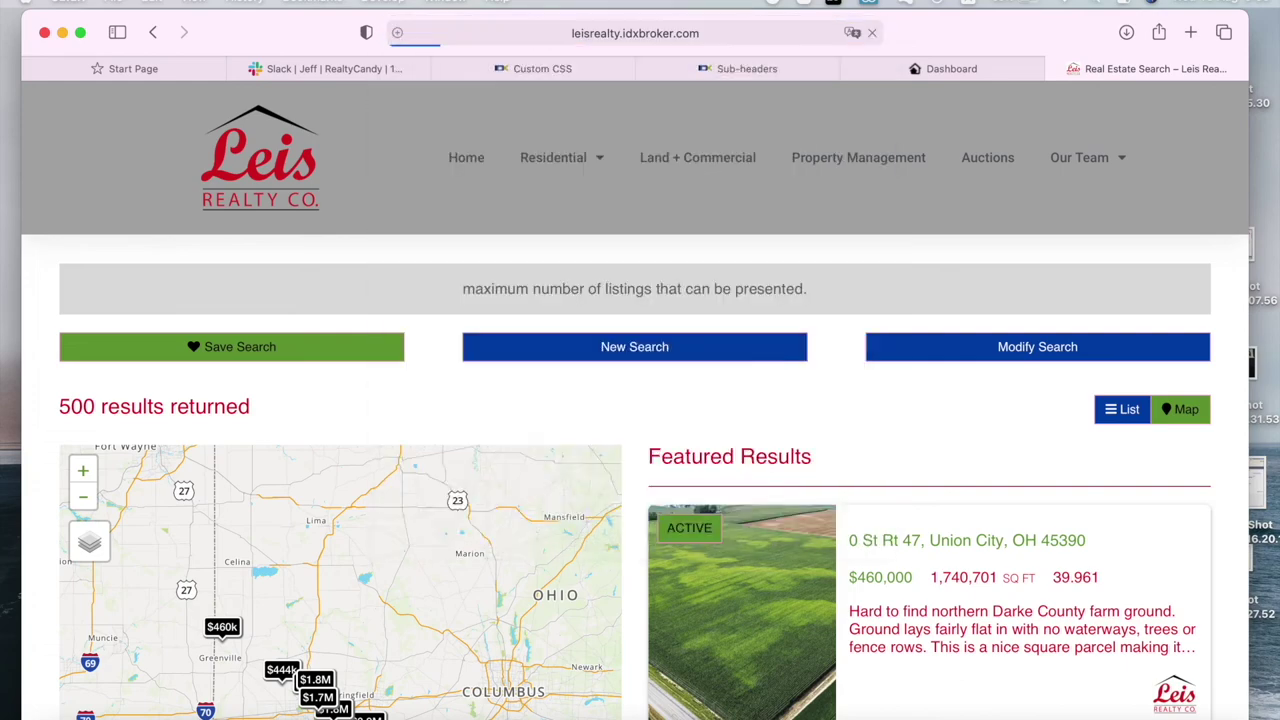
Step: Save a gray #919191 button border at 5px width and reload the results to see it
left_click(945, 69)
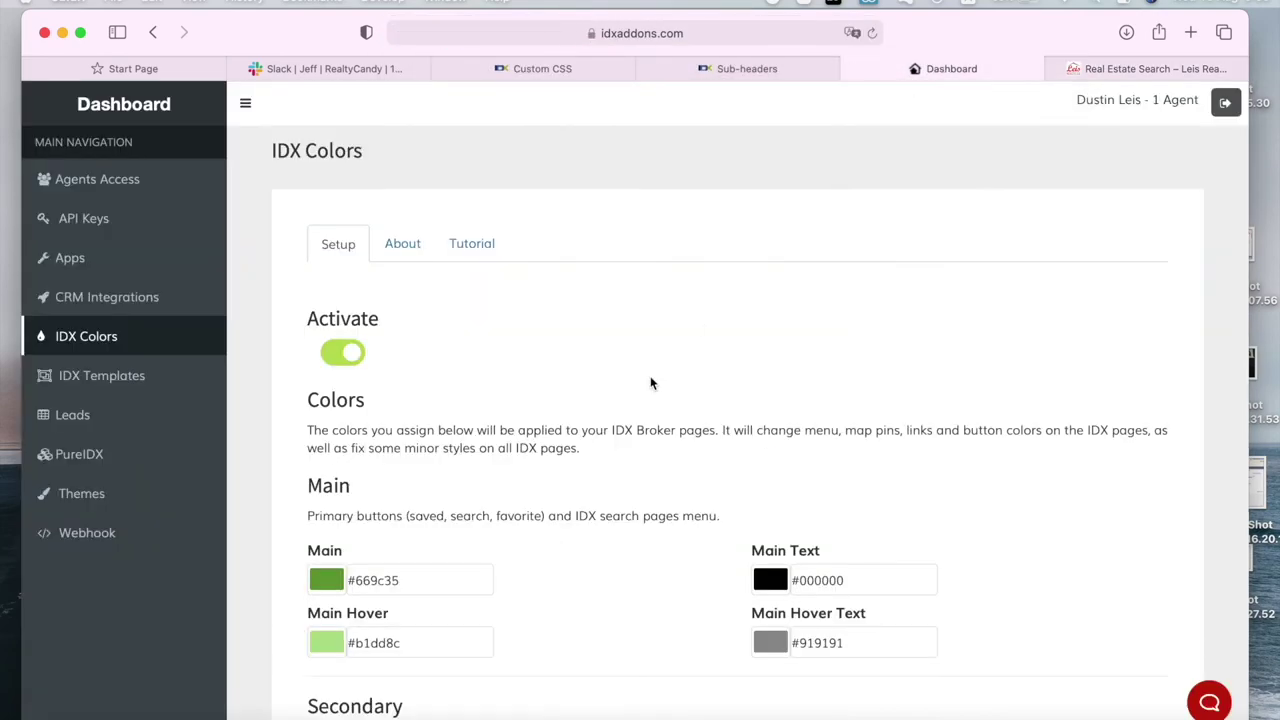
scroll(650, 380, "down", 10)
left_click(340, 364)
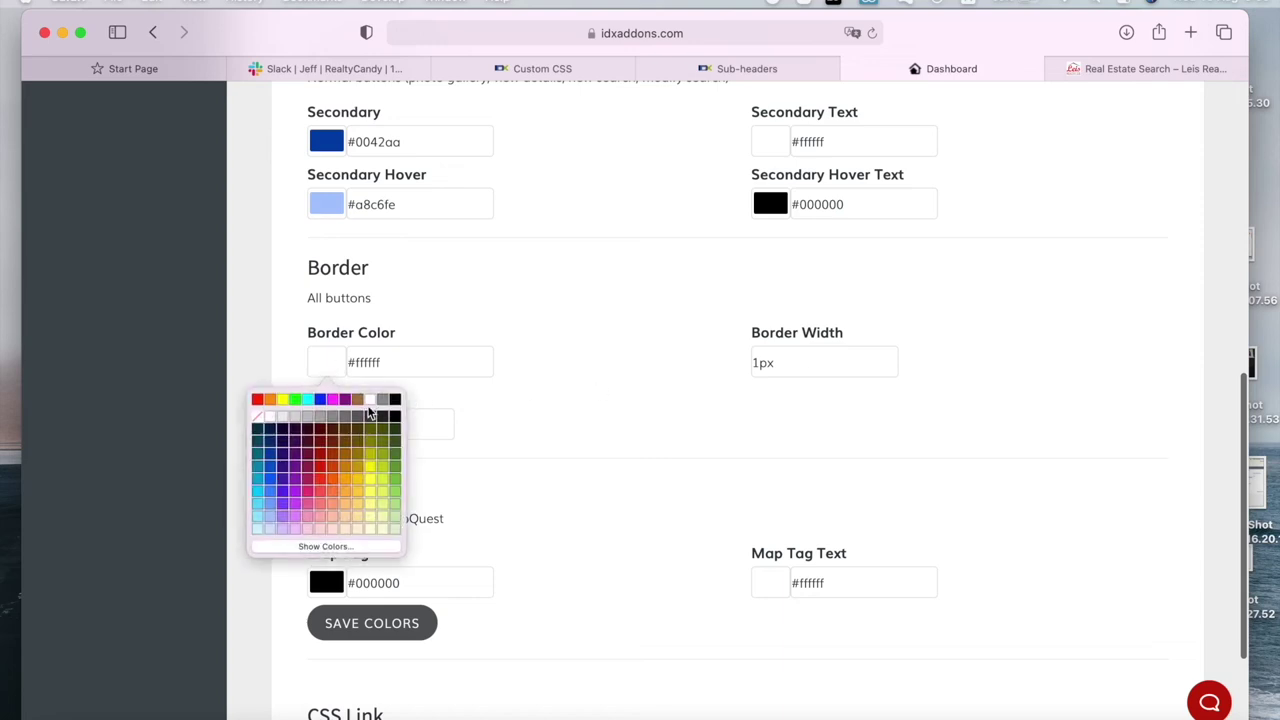
left_click(387, 398)
left_click(766, 360)
key("BackSpace")
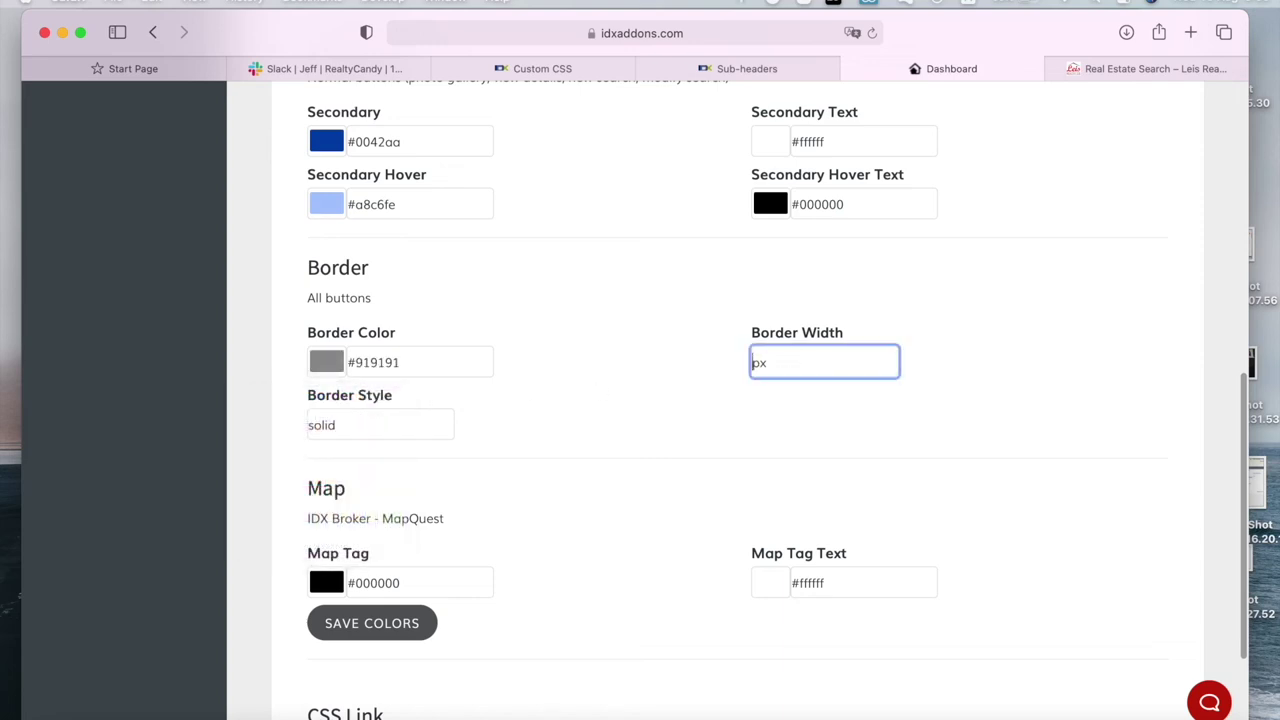
type("5")
scroll(470, 476, "down", 3)
left_click(391, 451)
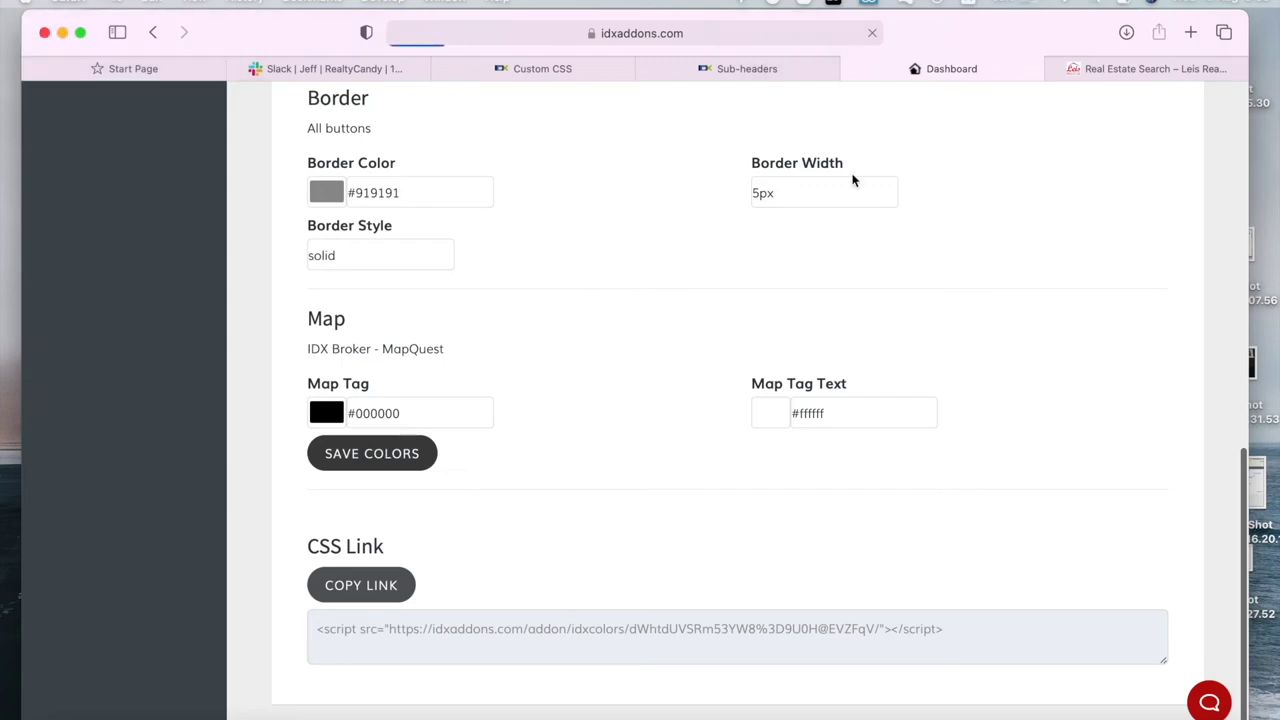
left_click(1135, 69)
left_click(775, 40)
key("Return")
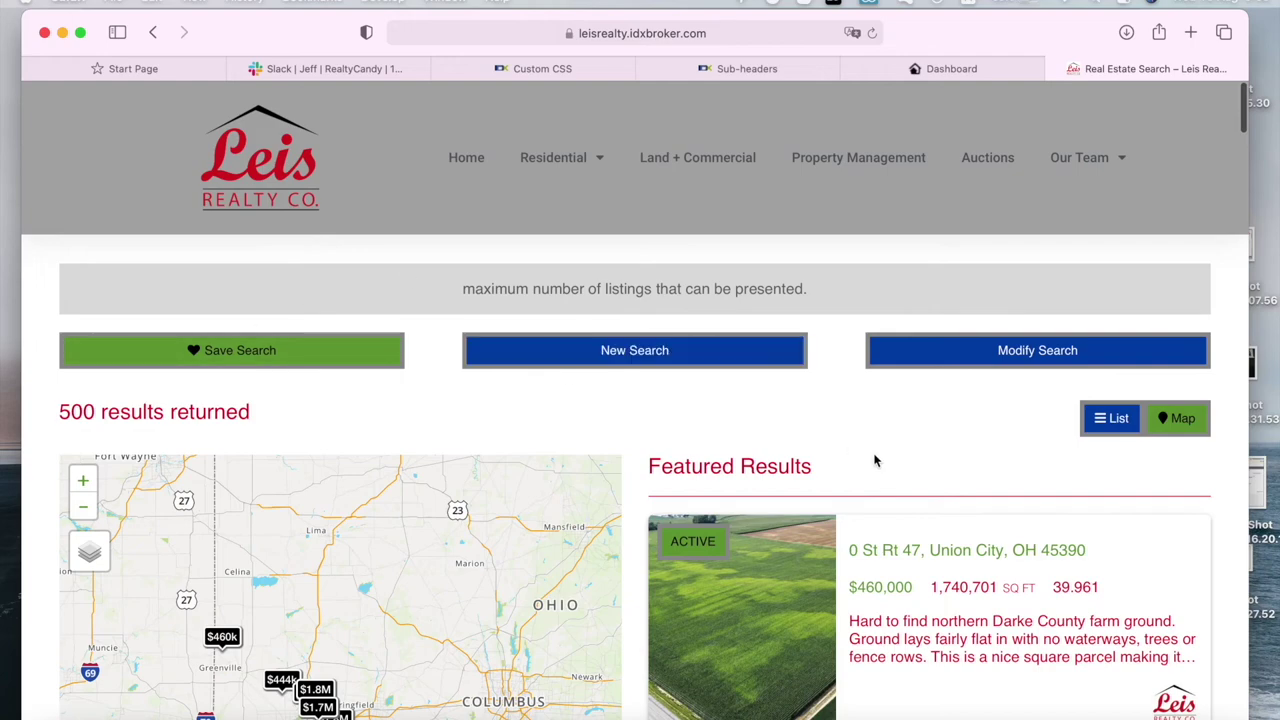
Step: Scroll the Leis Realty listings to inspect the thick gray-bordered buttons, then return to IDX Colors
scroll(874, 460, "down", 15)
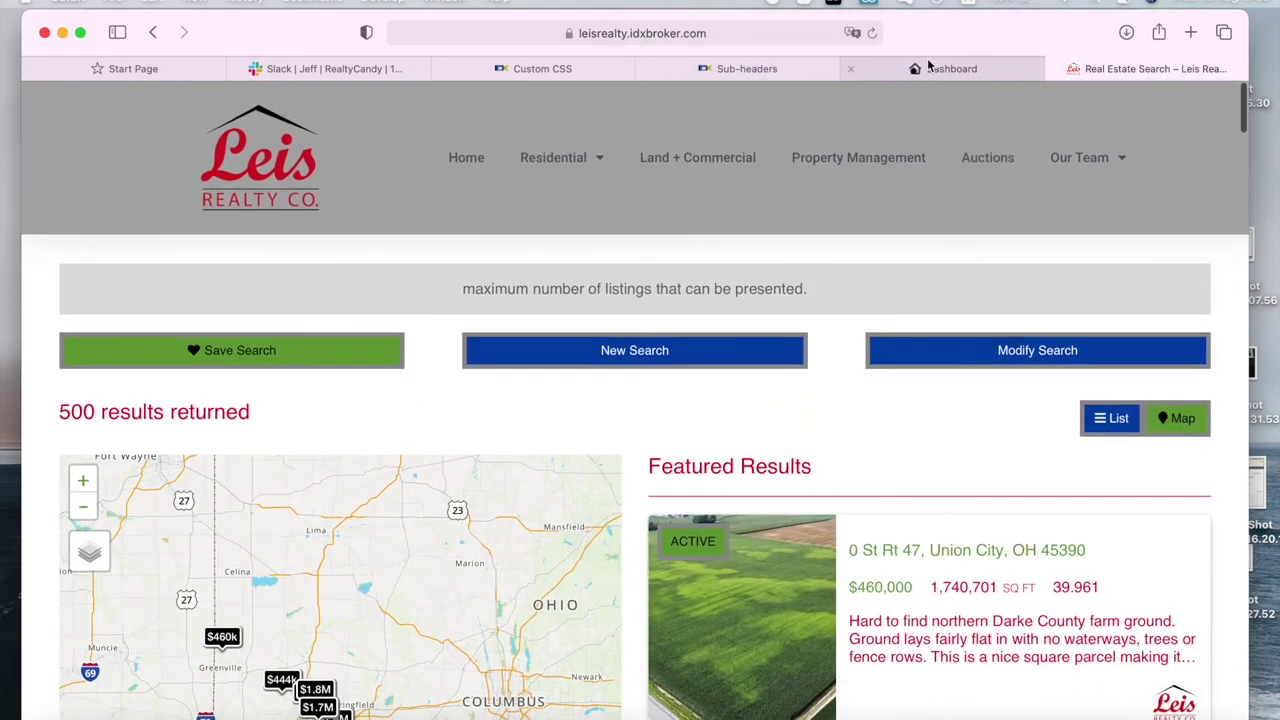
left_click(951, 68)
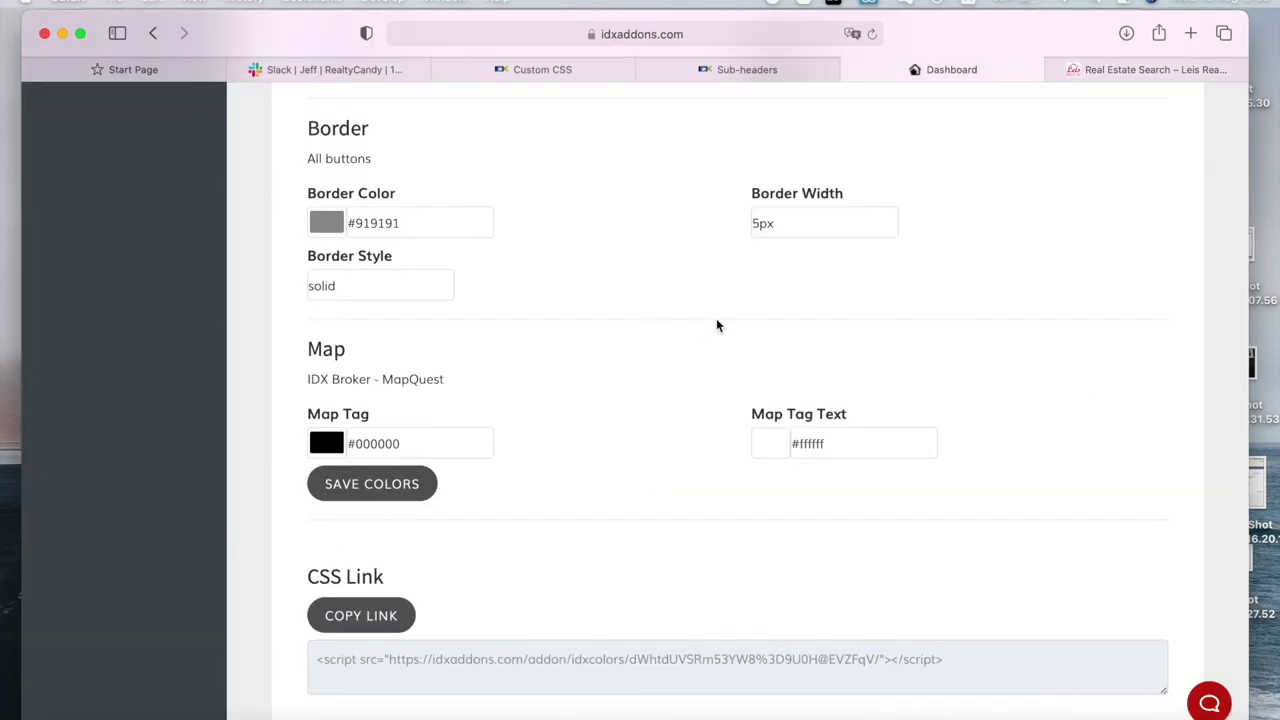
left_click(1147, 69)
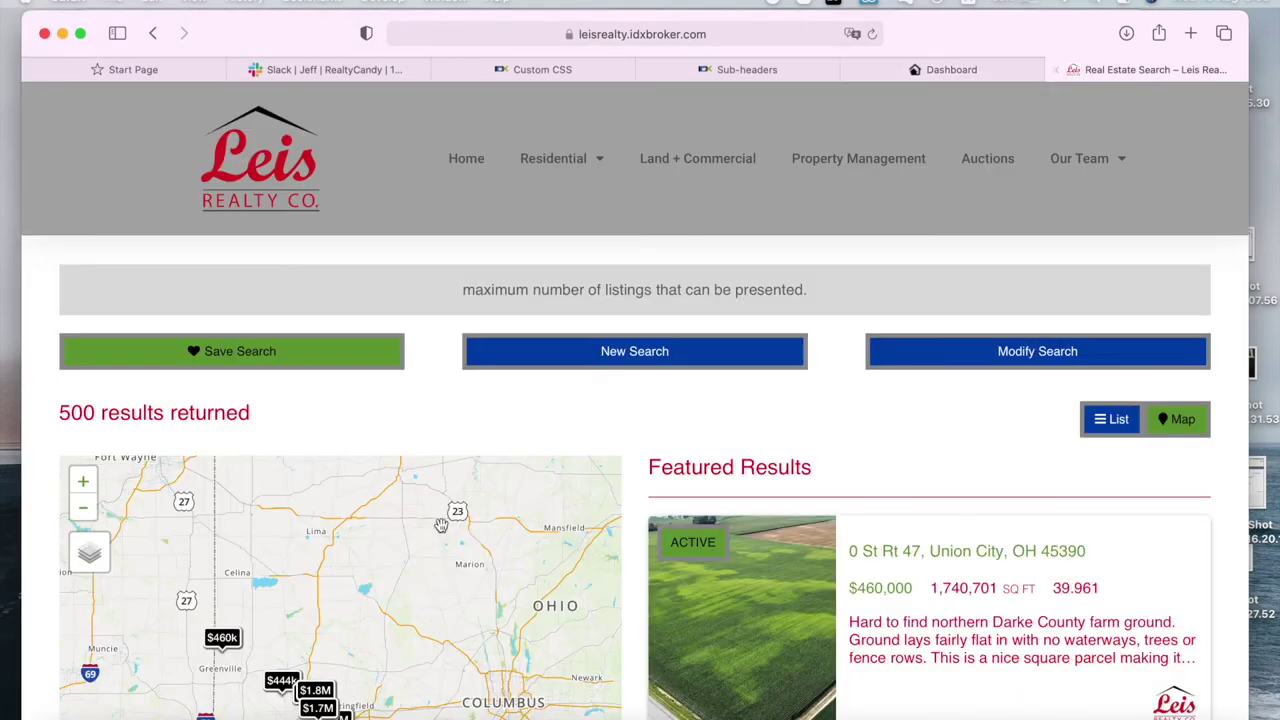
scroll(441, 526, "down", 5)
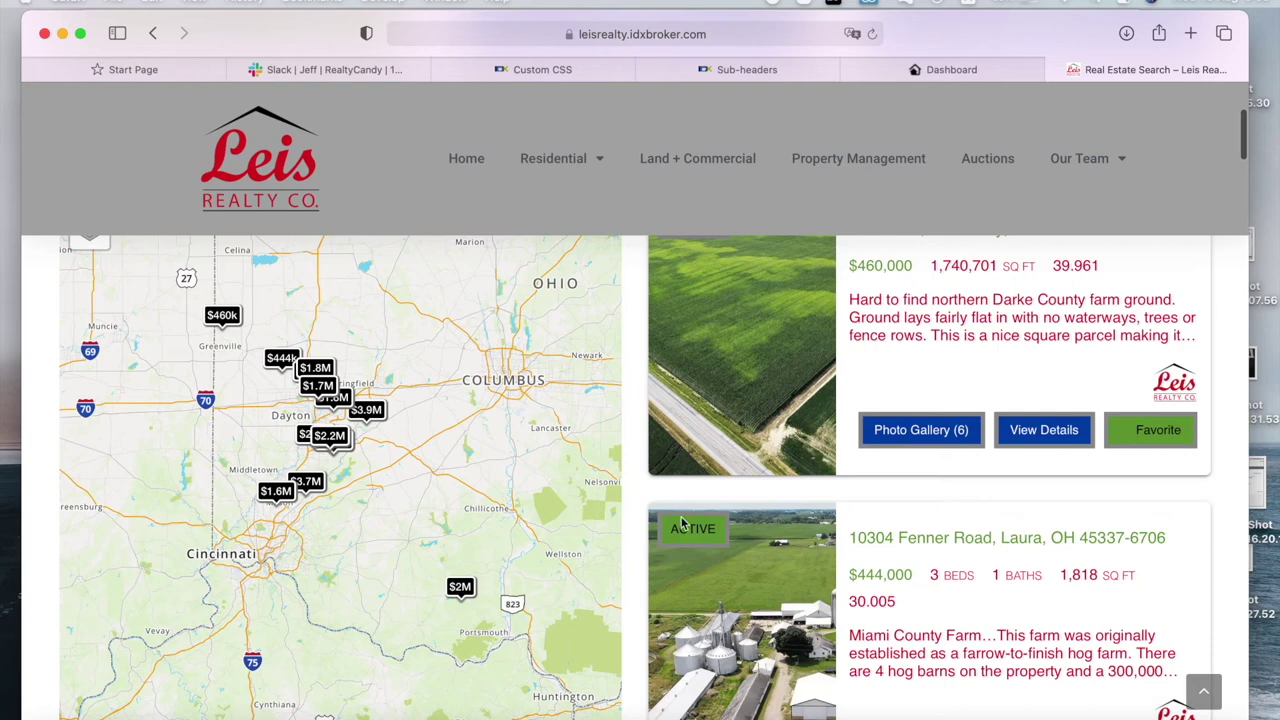
left_click(938, 69)
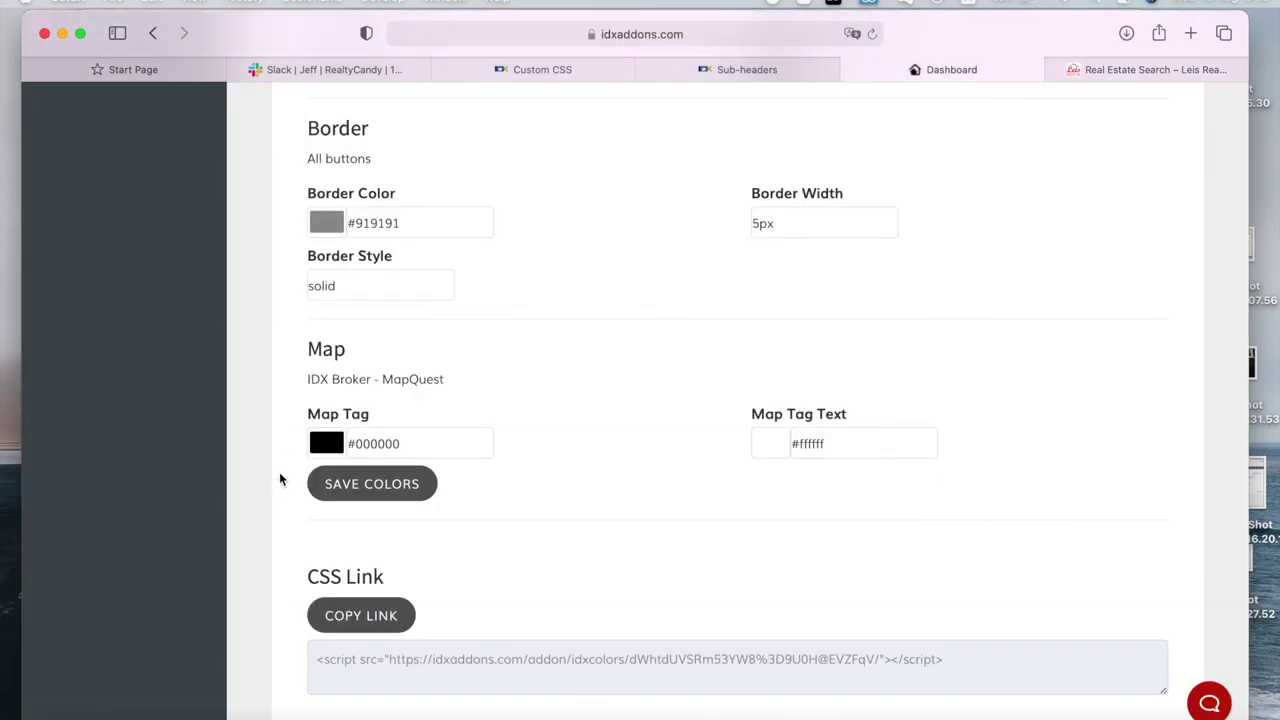
Step: Change the map tag colour to #9a244f and save the IDX Colors settings
left_click(324, 444)
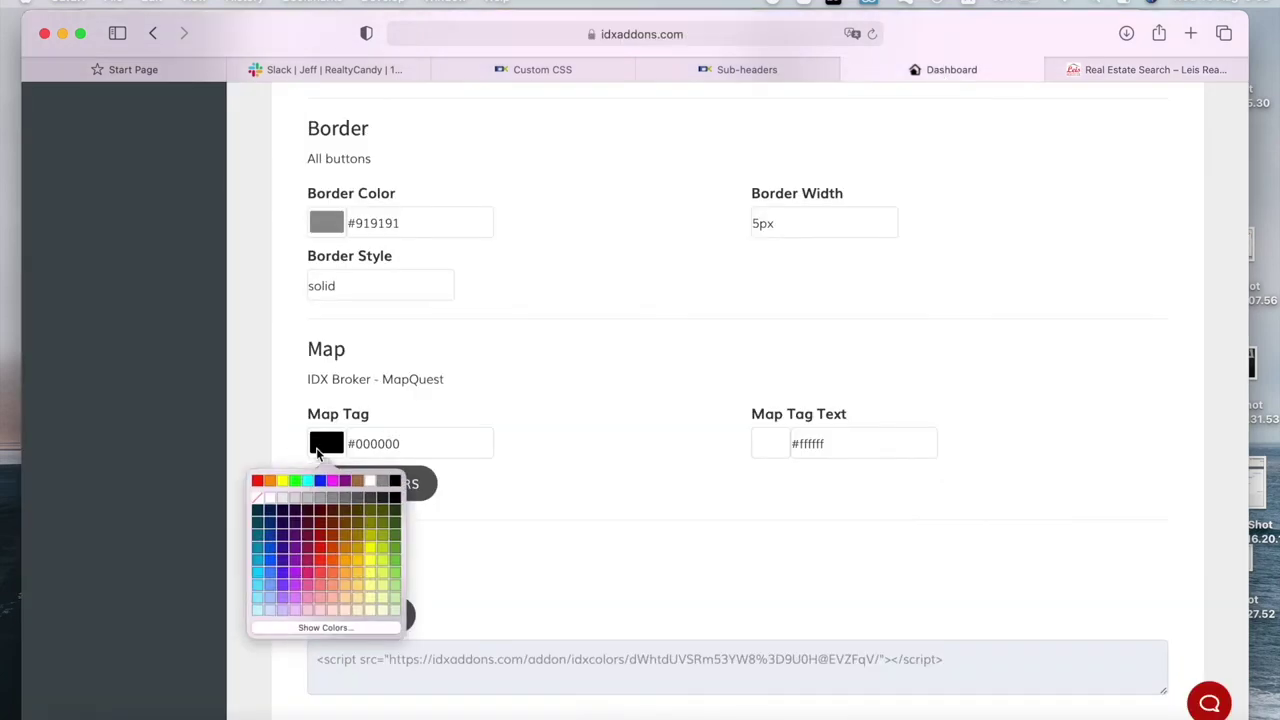
left_click(309, 551)
left_click(396, 490)
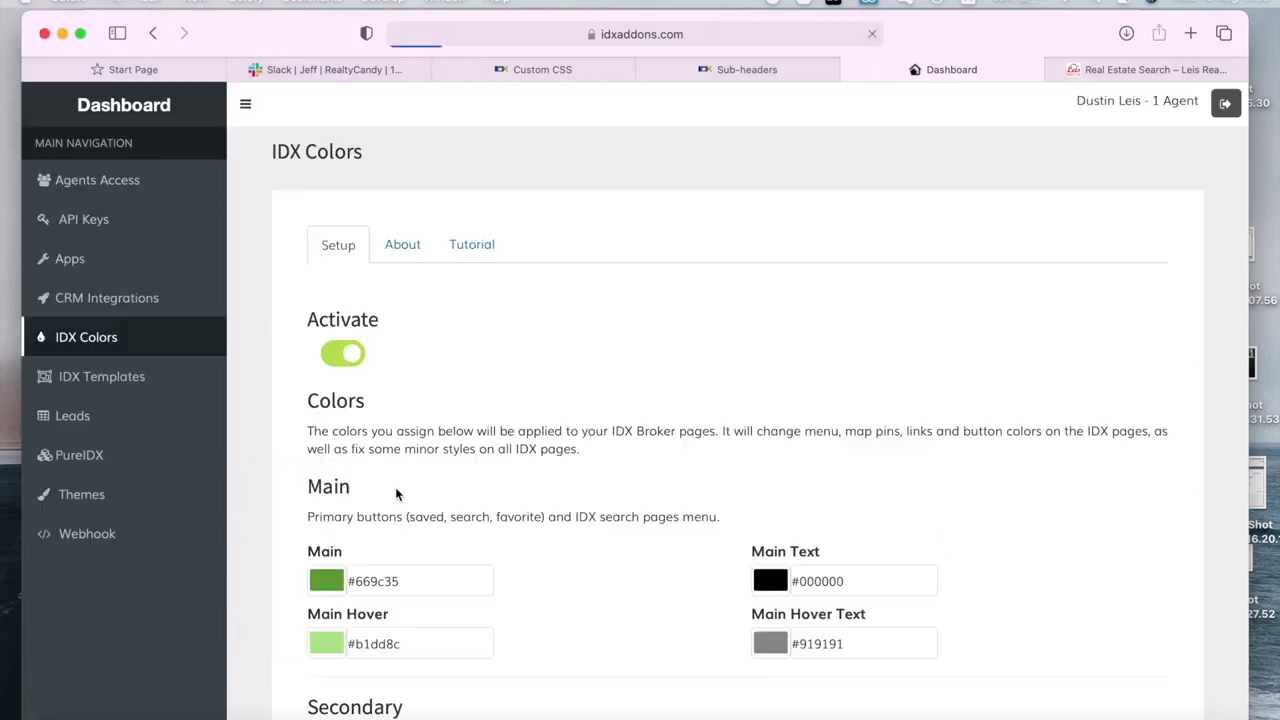
scroll(396, 492, "down", 10)
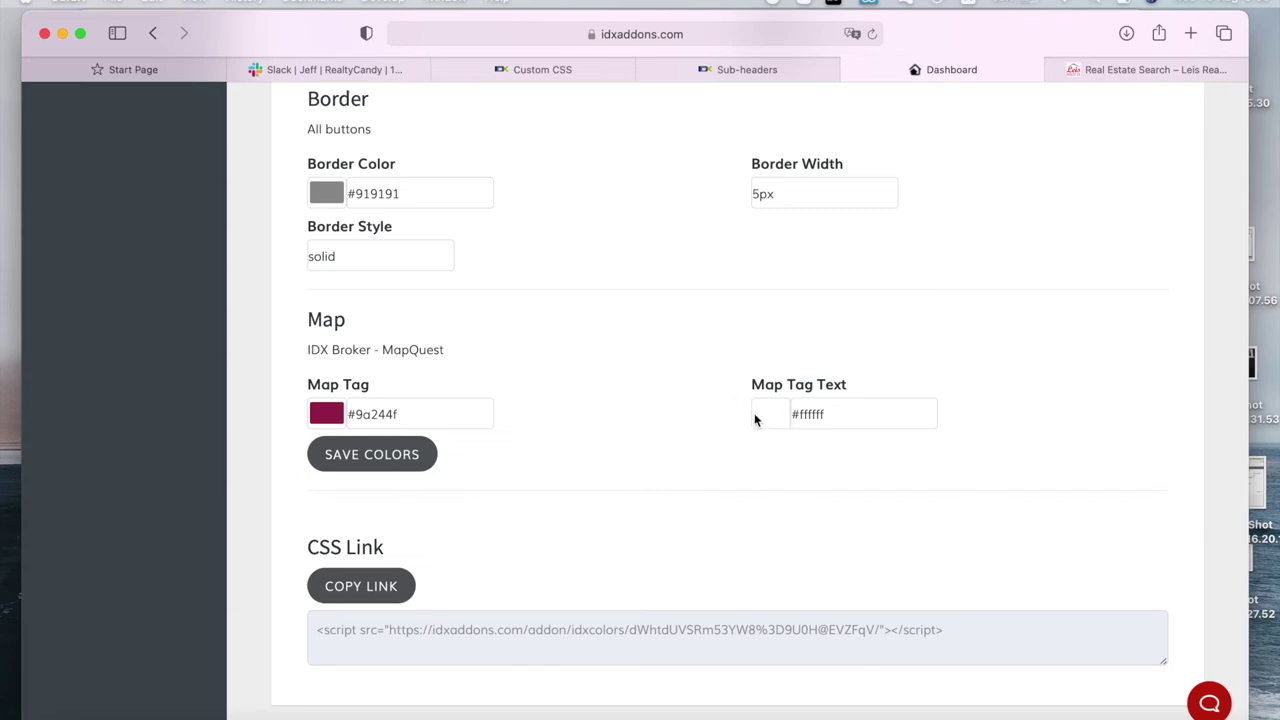
left_click(425, 450)
Step: Reload the Leis Realty results and scroll through to check the maroon map tags and gray borders
left_click(1160, 70)
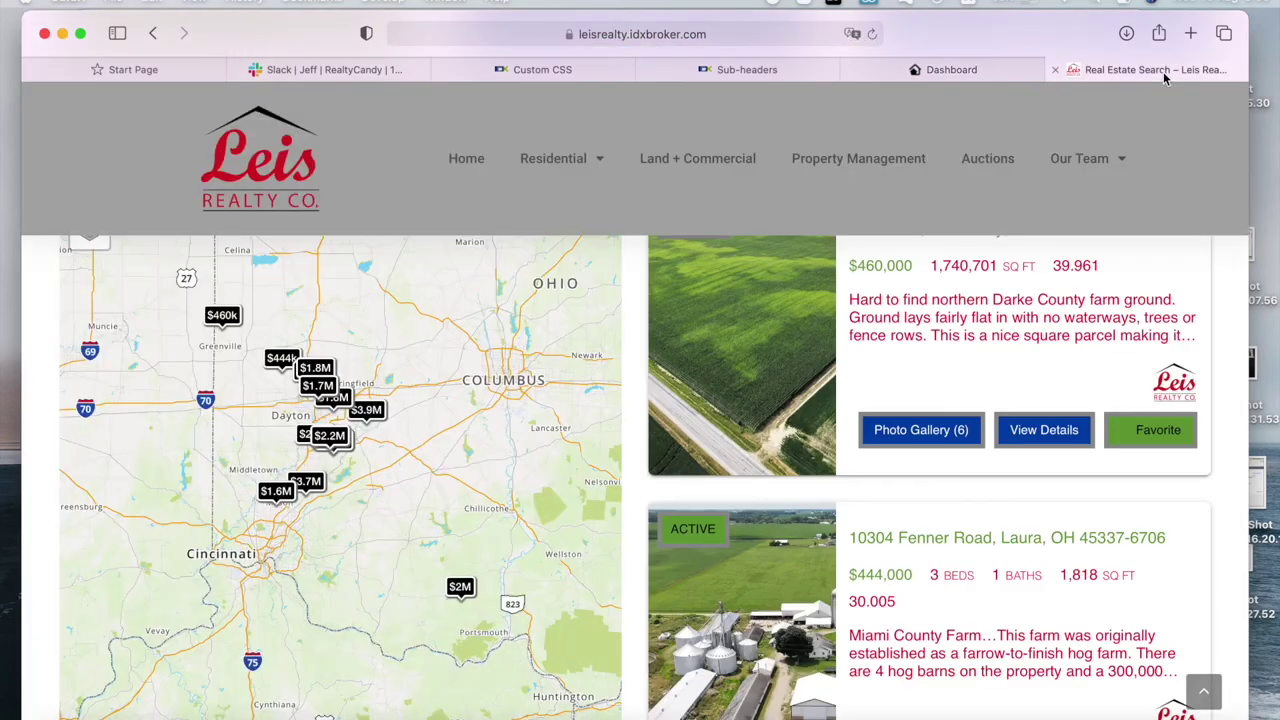
key("super+r")
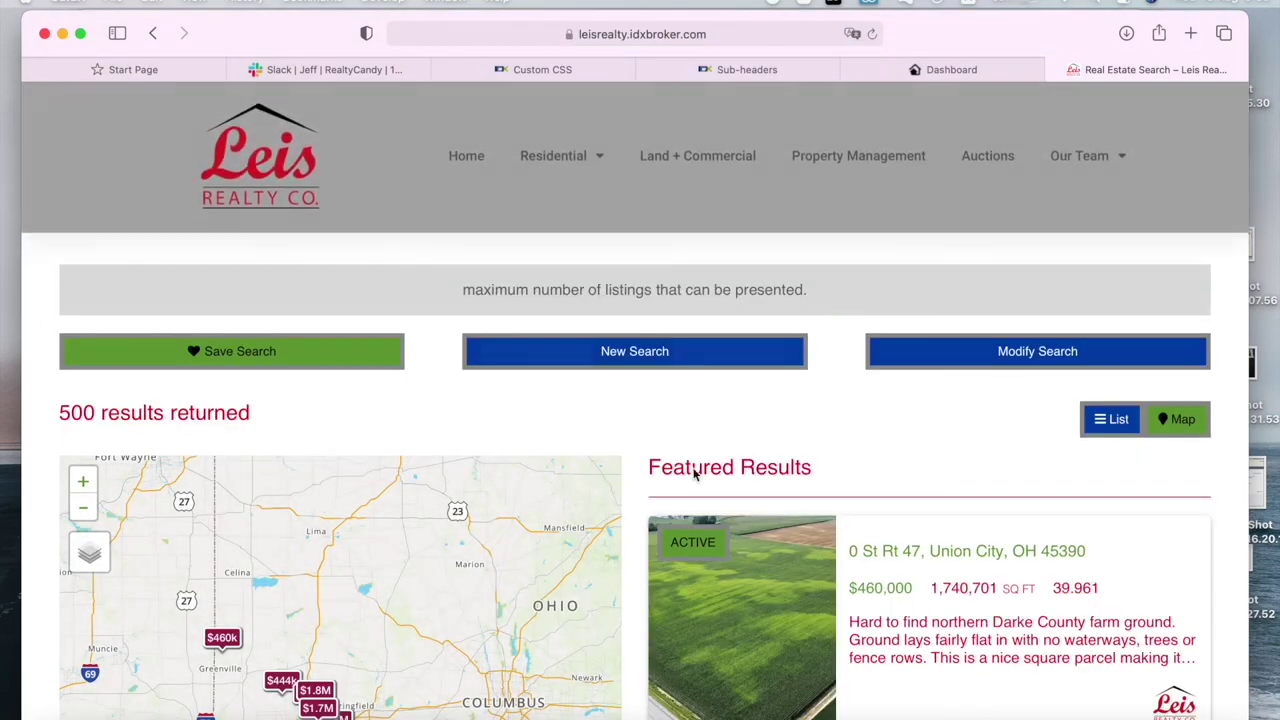
scroll(627, 561, "down", 3)
scroll(627, 561, "down", 2)
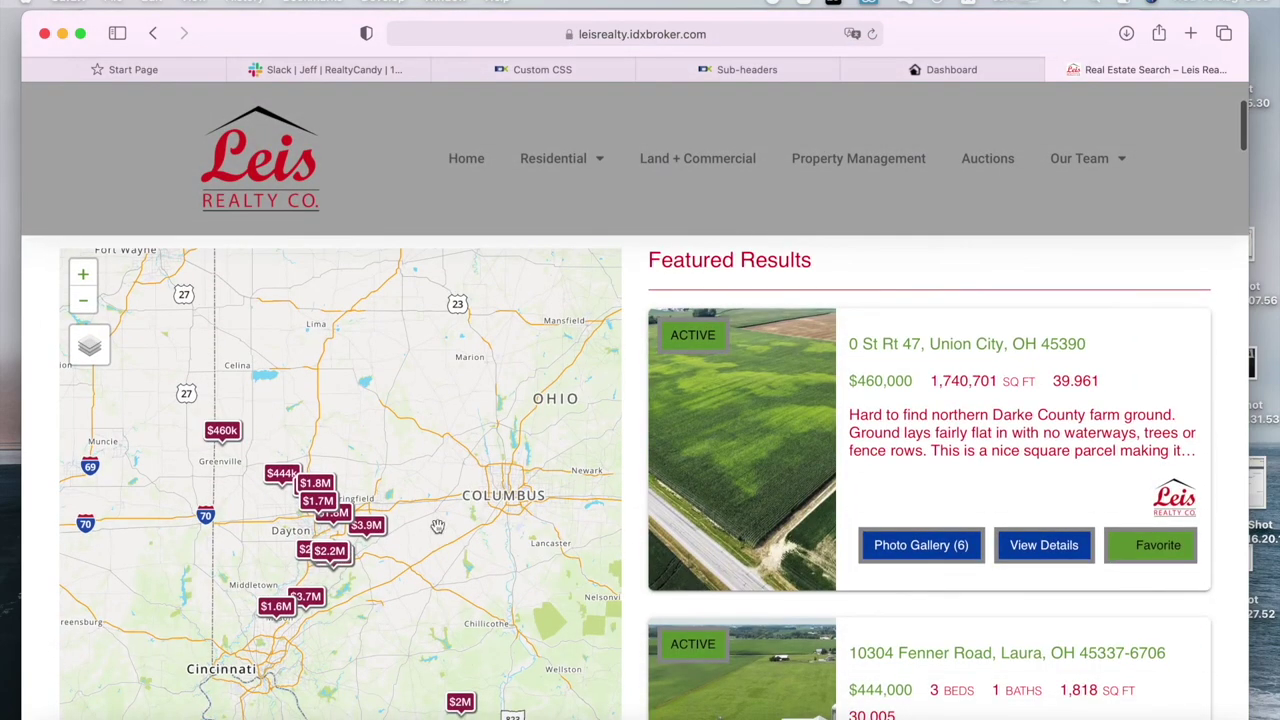
scroll(315, 513, "down", 3)
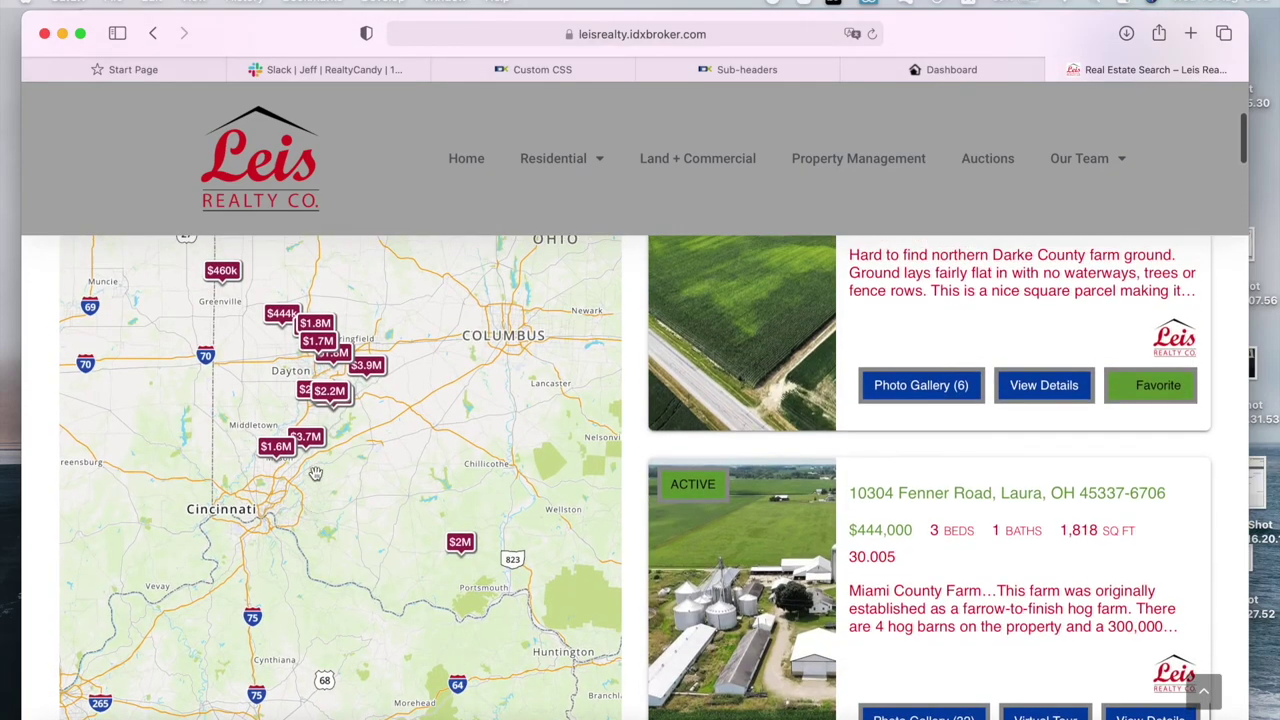
scroll(862, 417, "up", 6)
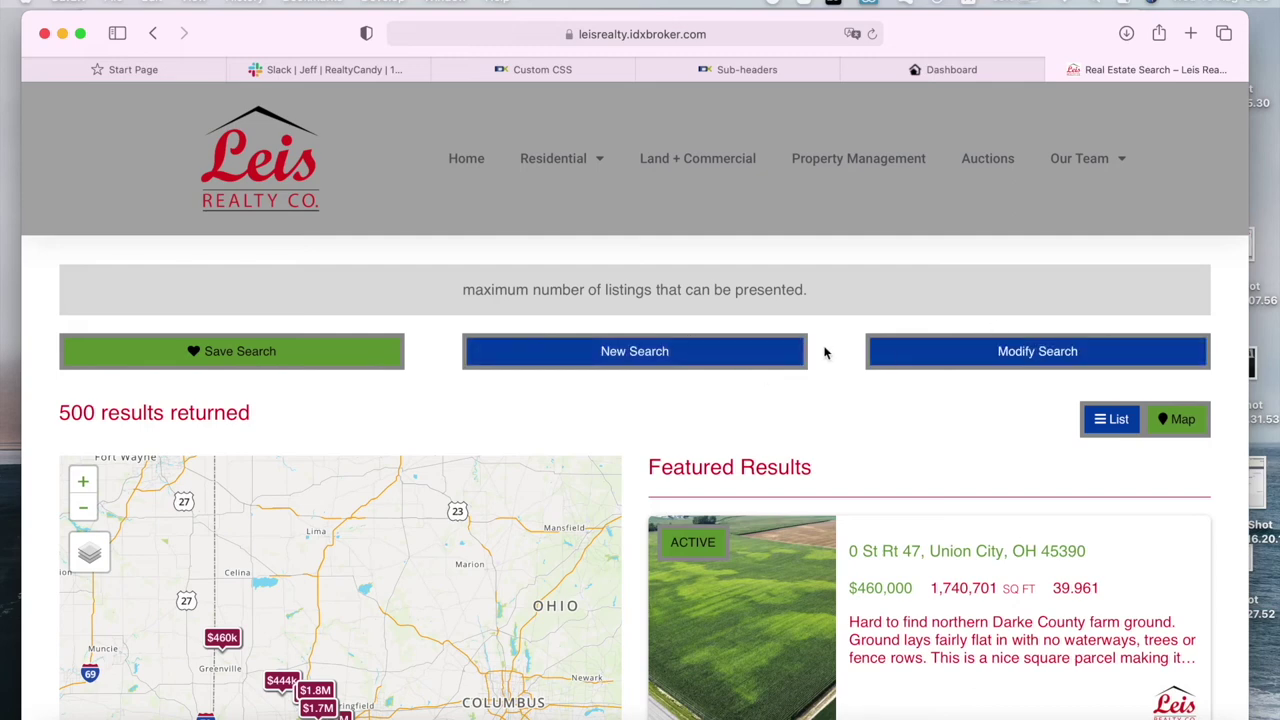
Step: Start a new property search and scroll through the restyled Map Search form
left_click(740, 354)
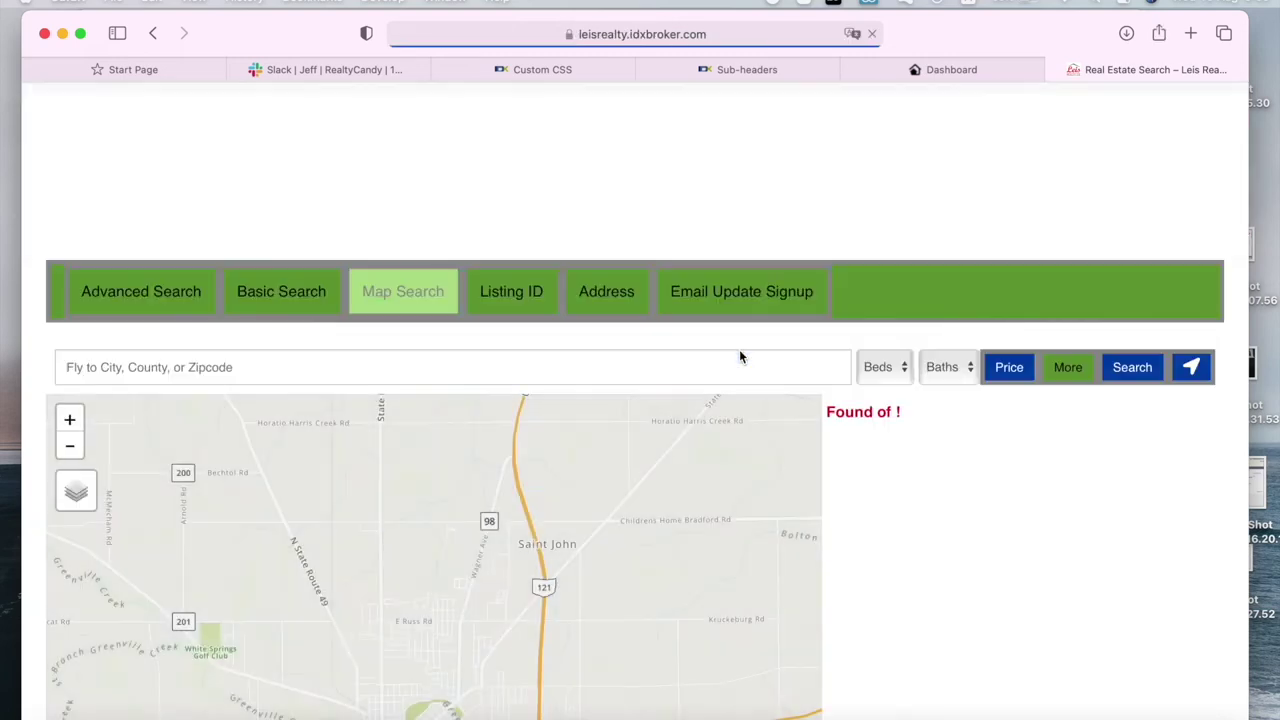
left_click(951, 69)
left_click(1122, 72)
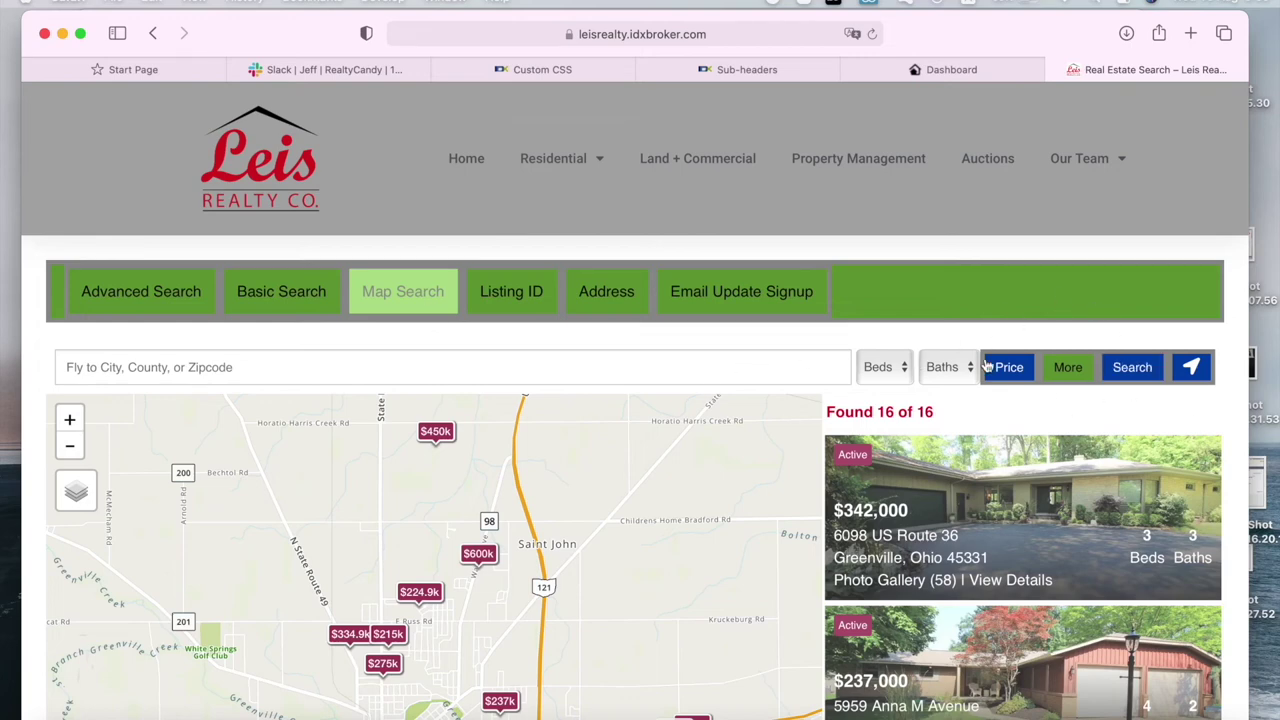
scroll(1110, 420, "down", 3)
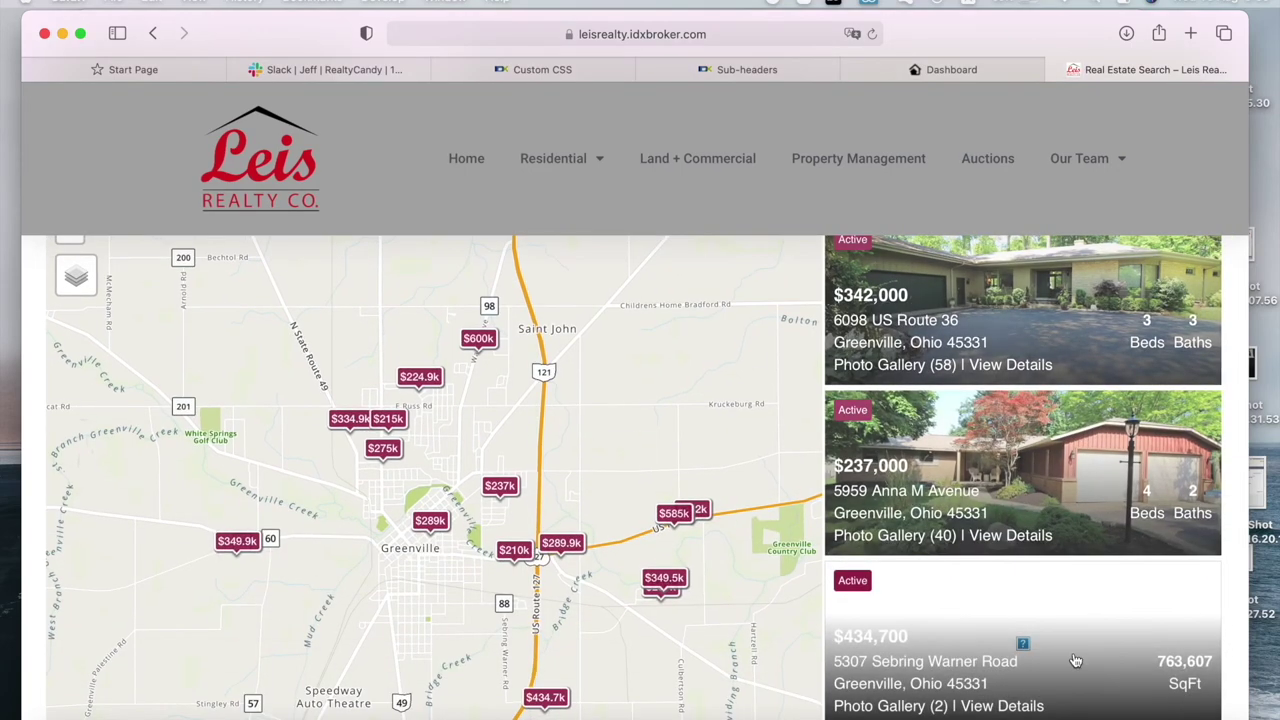
scroll(1075, 660, "down", 3)
scroll(1075, 660, "up", 8)
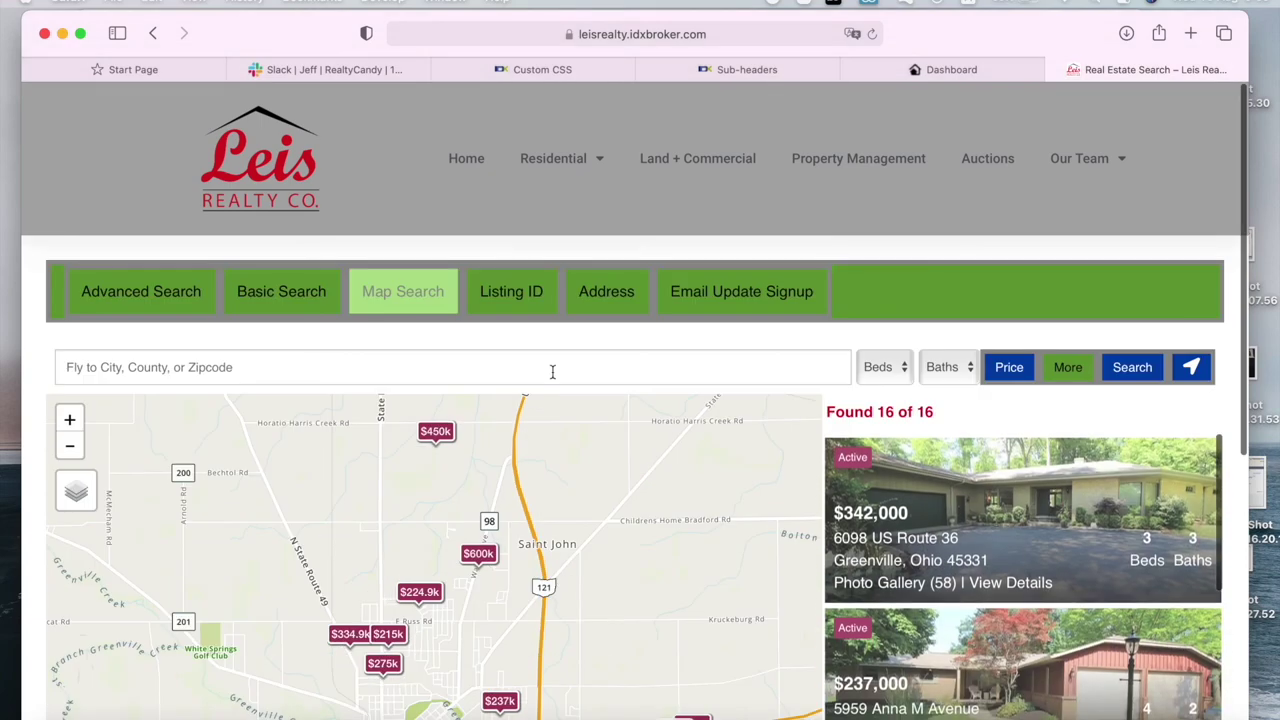
Step: Preview the Address, Email Update Signup and Listing ID forms, then go back to IDX Colors
left_click(626, 293)
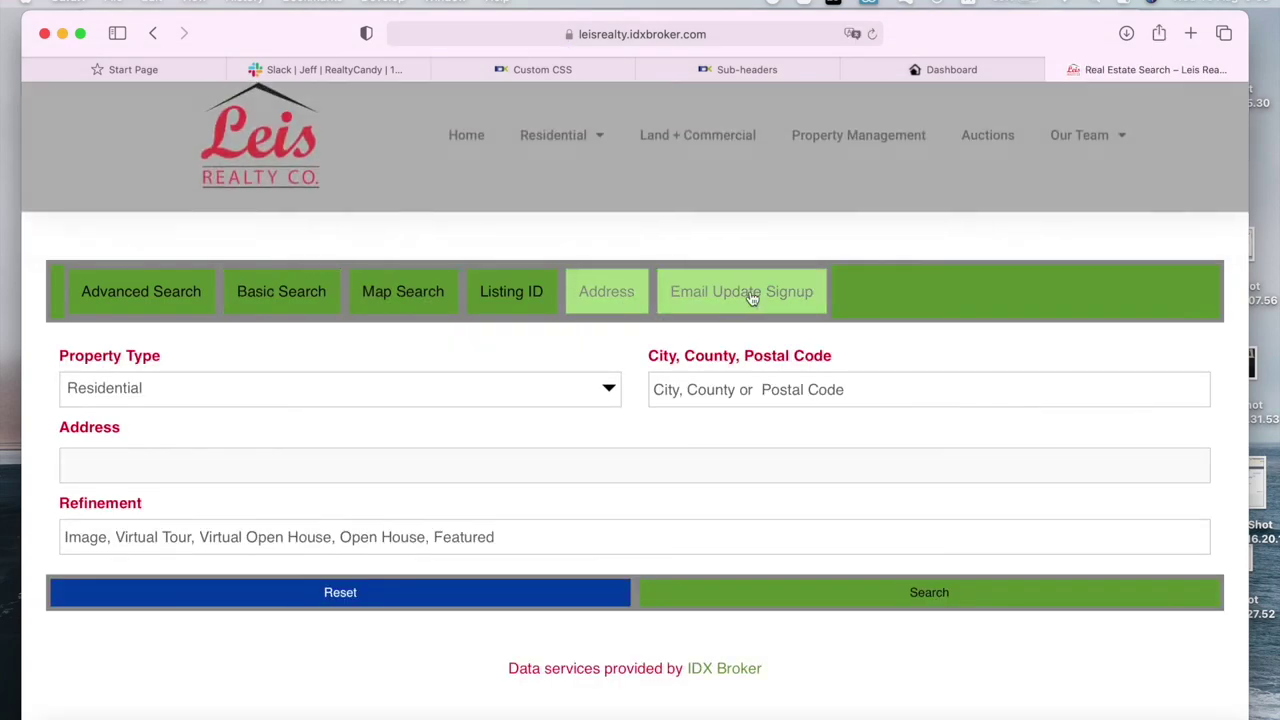
left_click(751, 292)
left_click(527, 291)
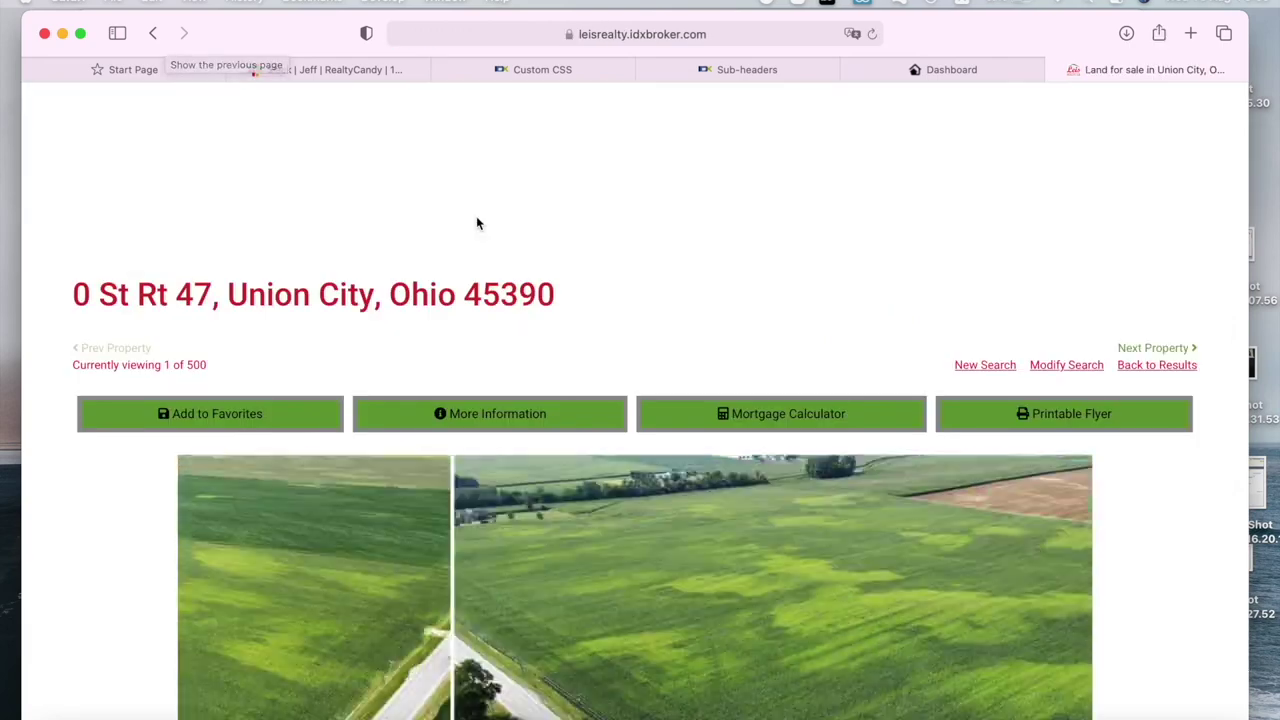
scroll(476, 216, "down", 5)
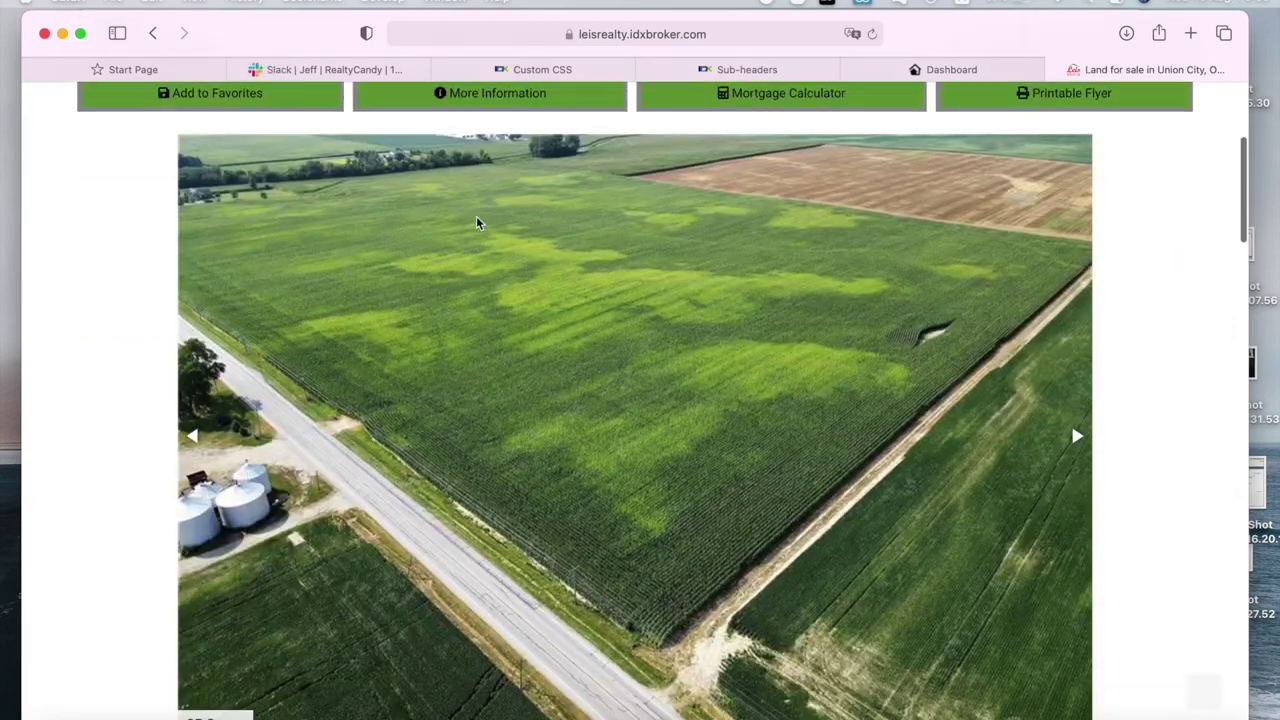
scroll(476, 222, "down", 20)
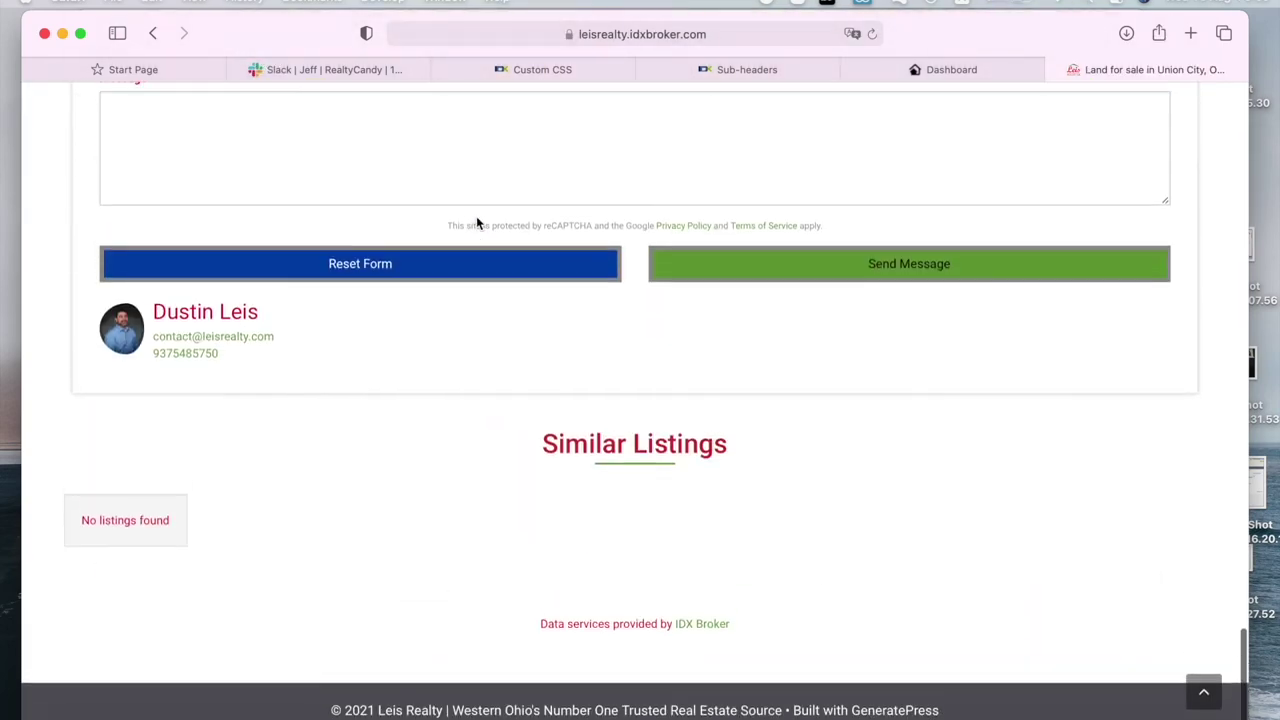
scroll(476, 216, "up", 20)
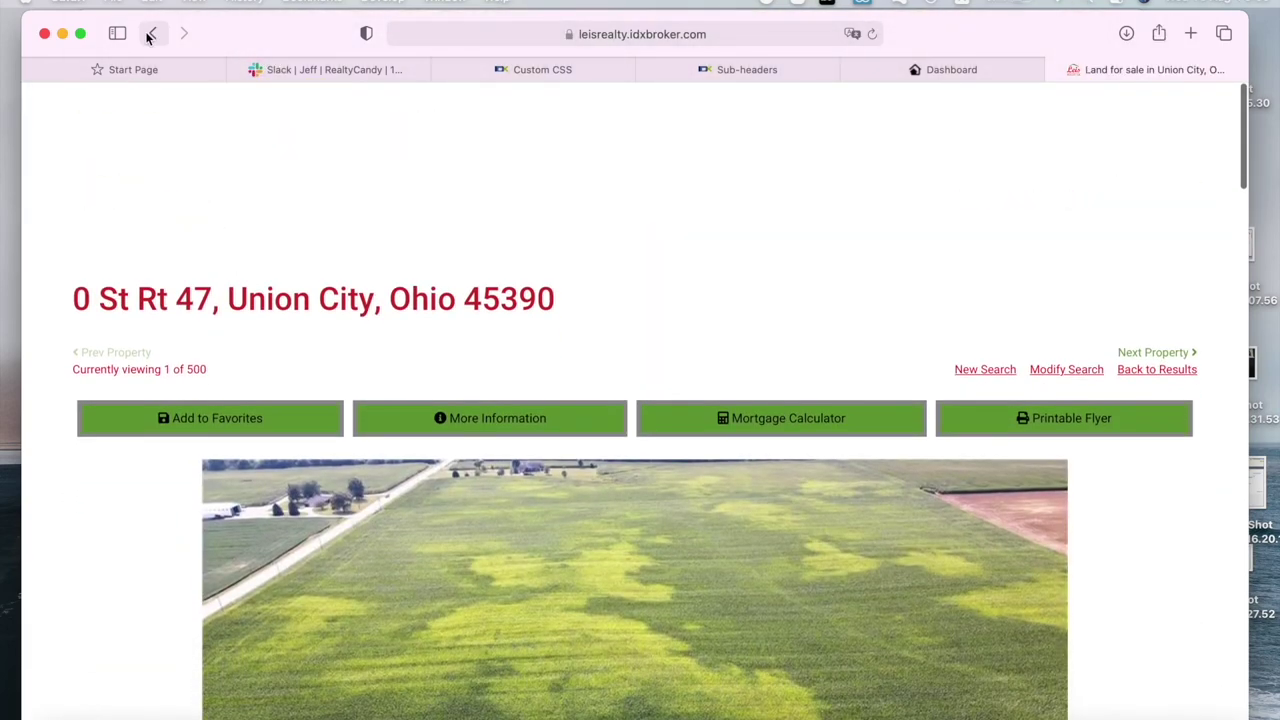
left_click(152, 33)
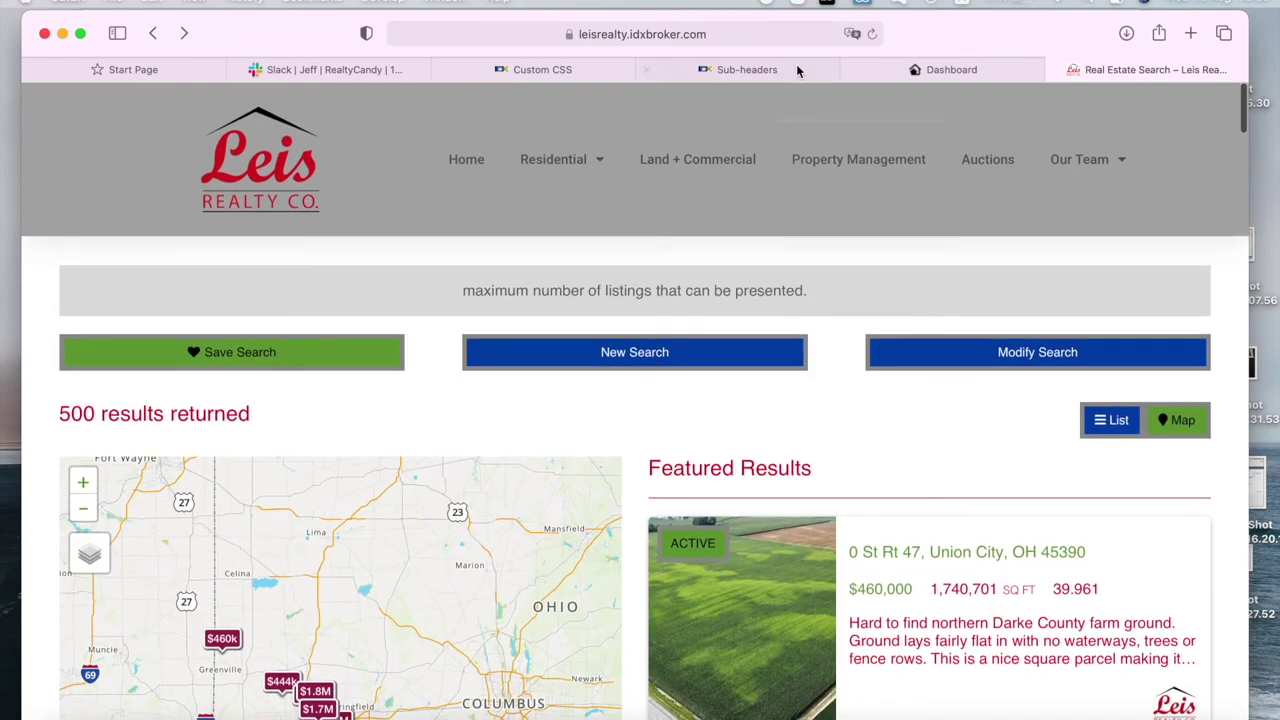
left_click(913, 68)
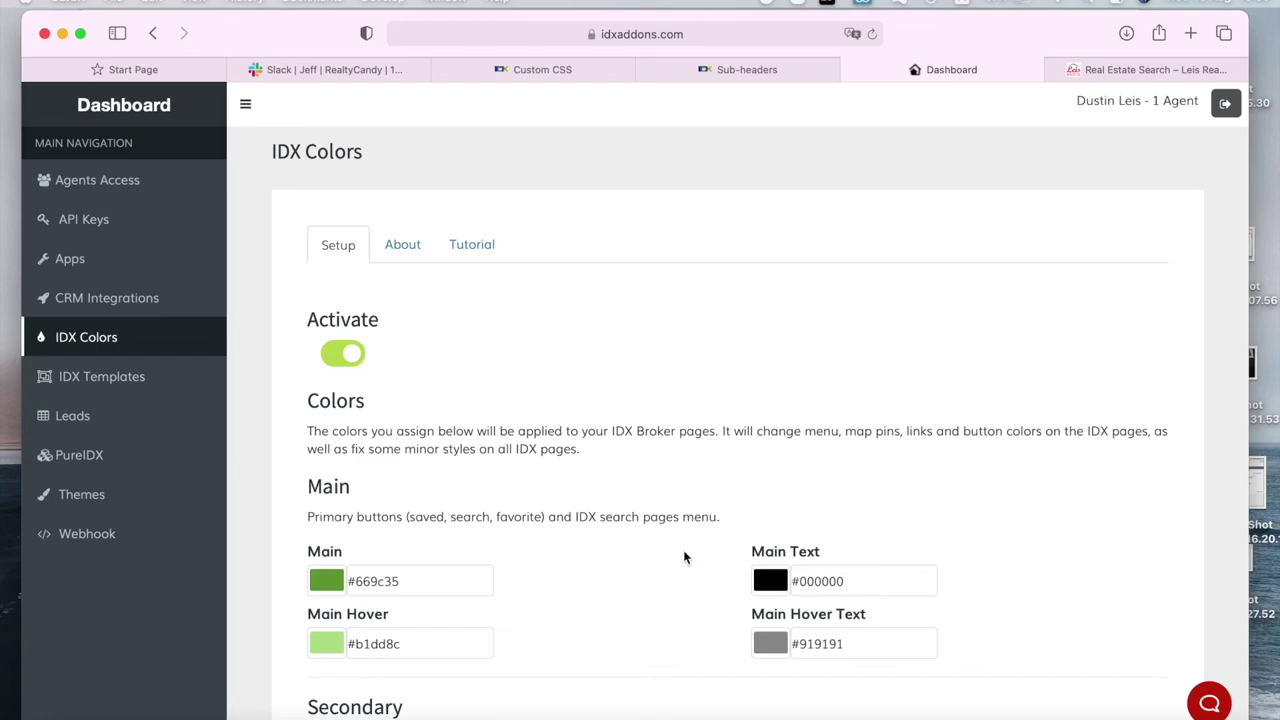
Step: After a final look at the live results, switch IDX Colors off
scroll(685, 557, "down", 3)
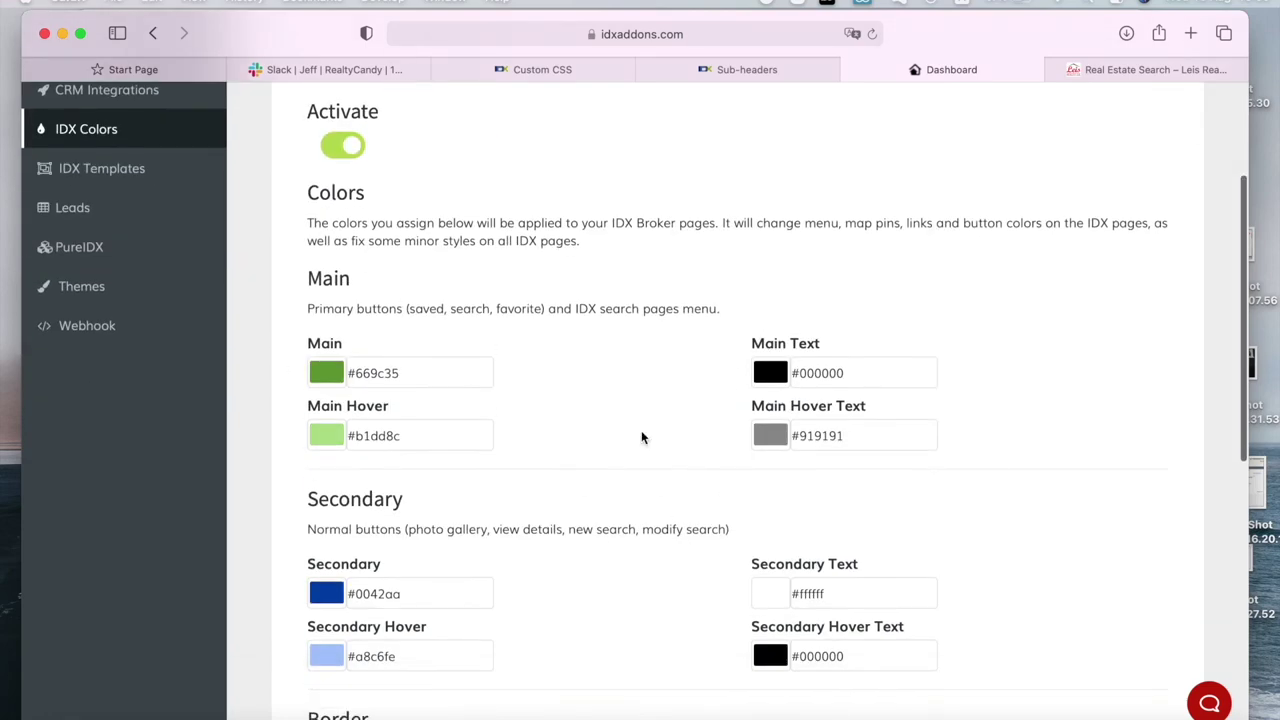
scroll(641, 436, "down", 8)
scroll(603, 543, "up", 11)
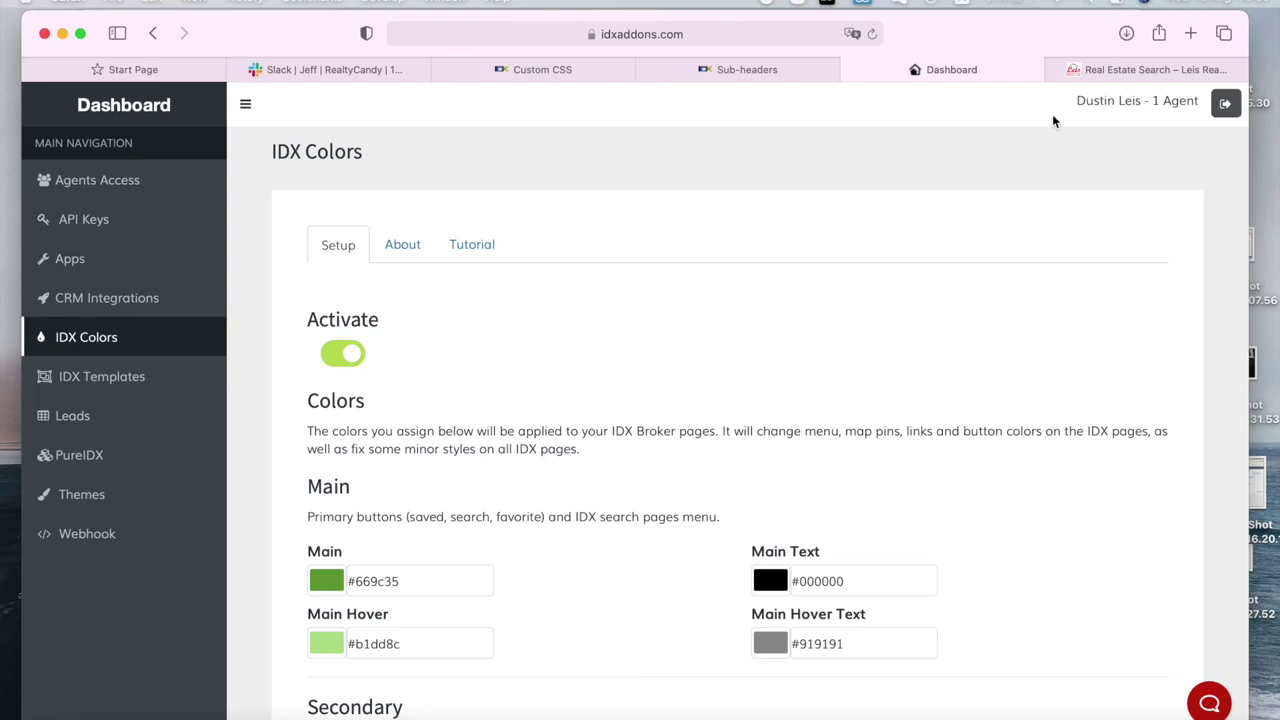
left_click(1145, 69)
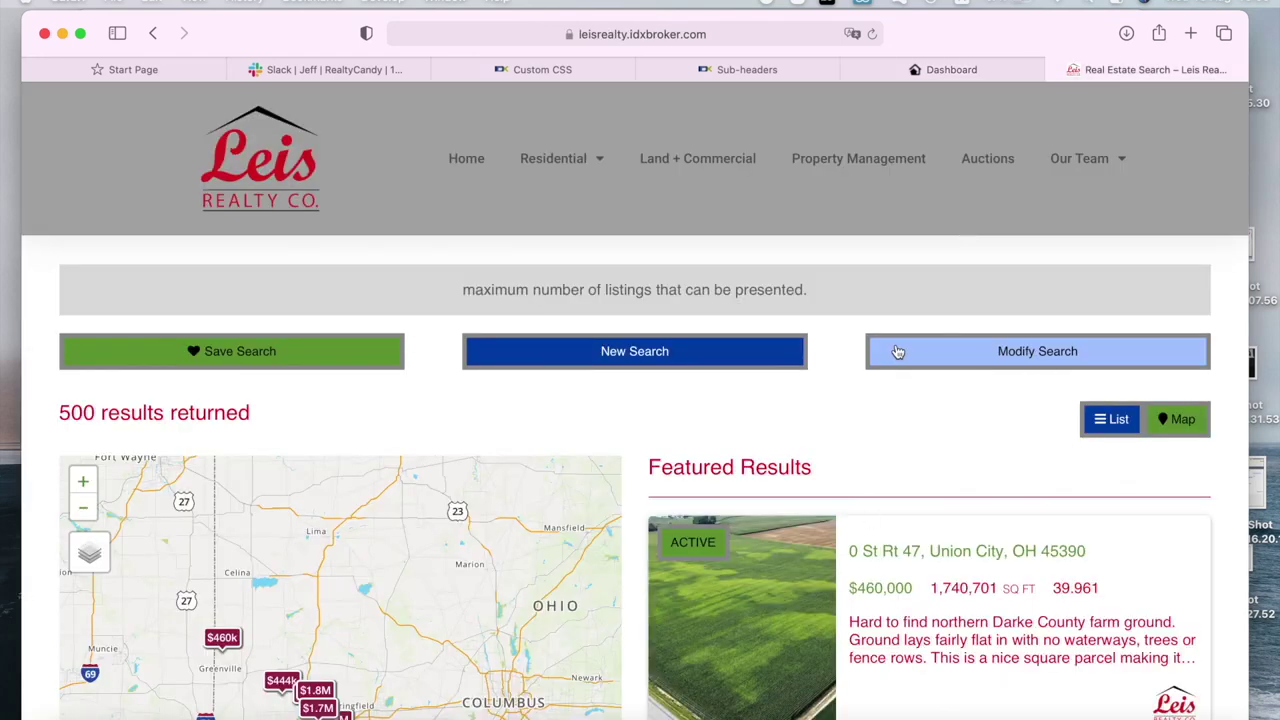
left_click(910, 70)
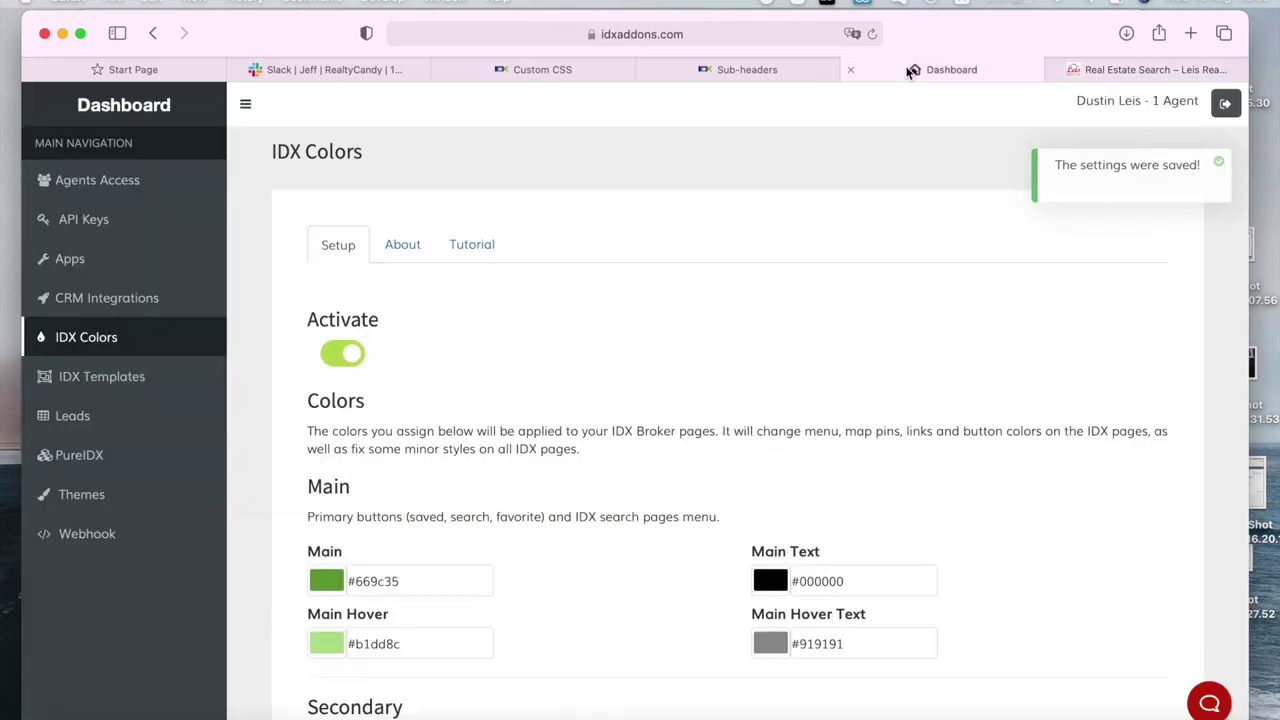
left_click(349, 357)
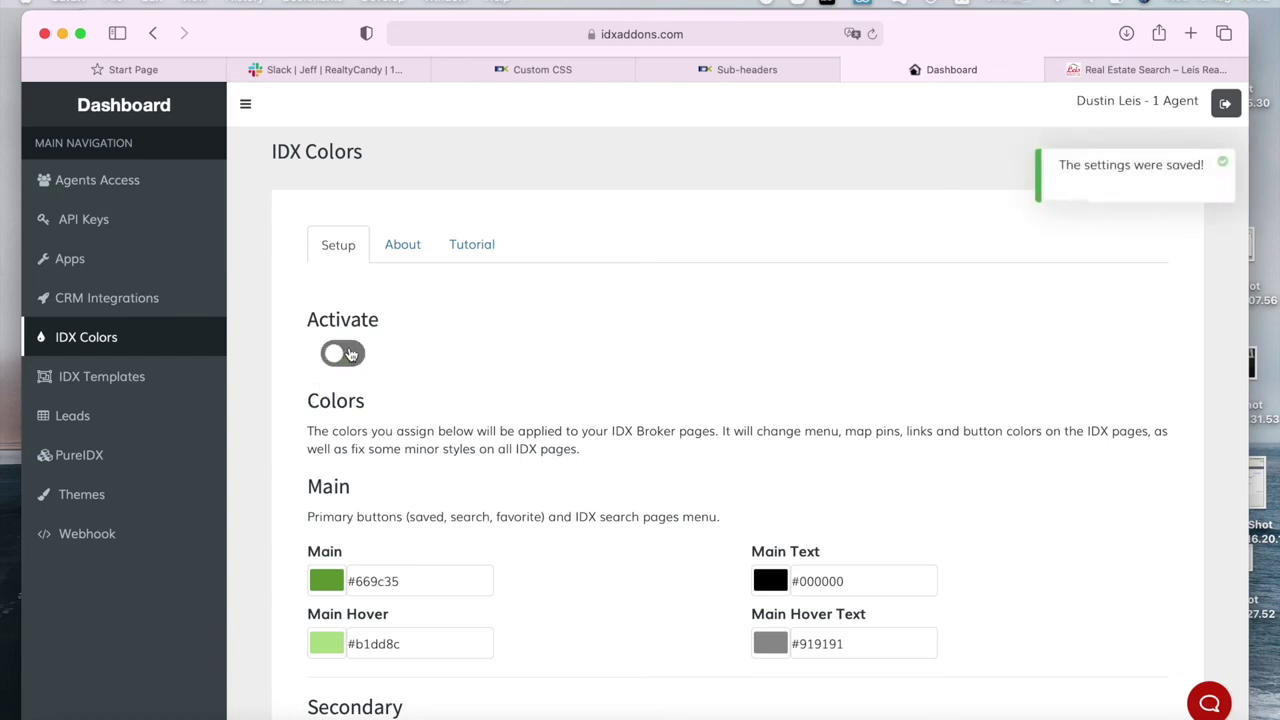
Step: Re-save the original Custom CSS in IDX Broker and open a new private browsing window
left_click(532, 68)
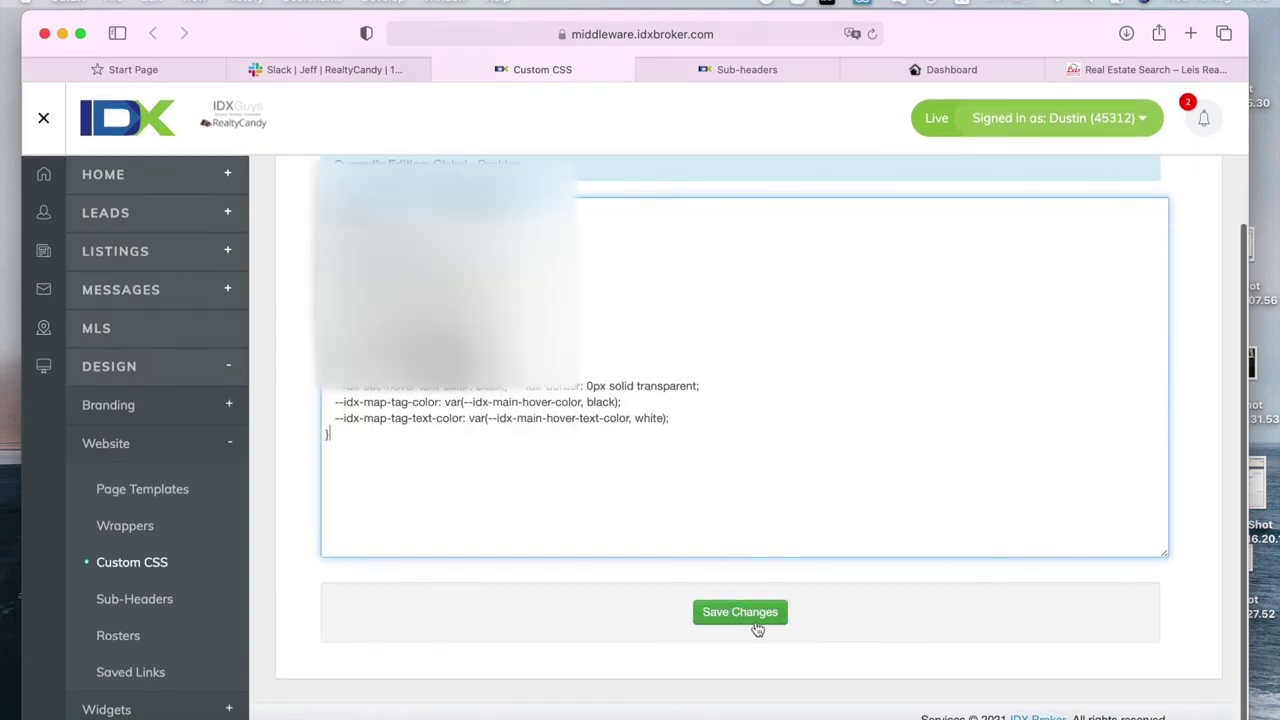
left_click(740, 612)
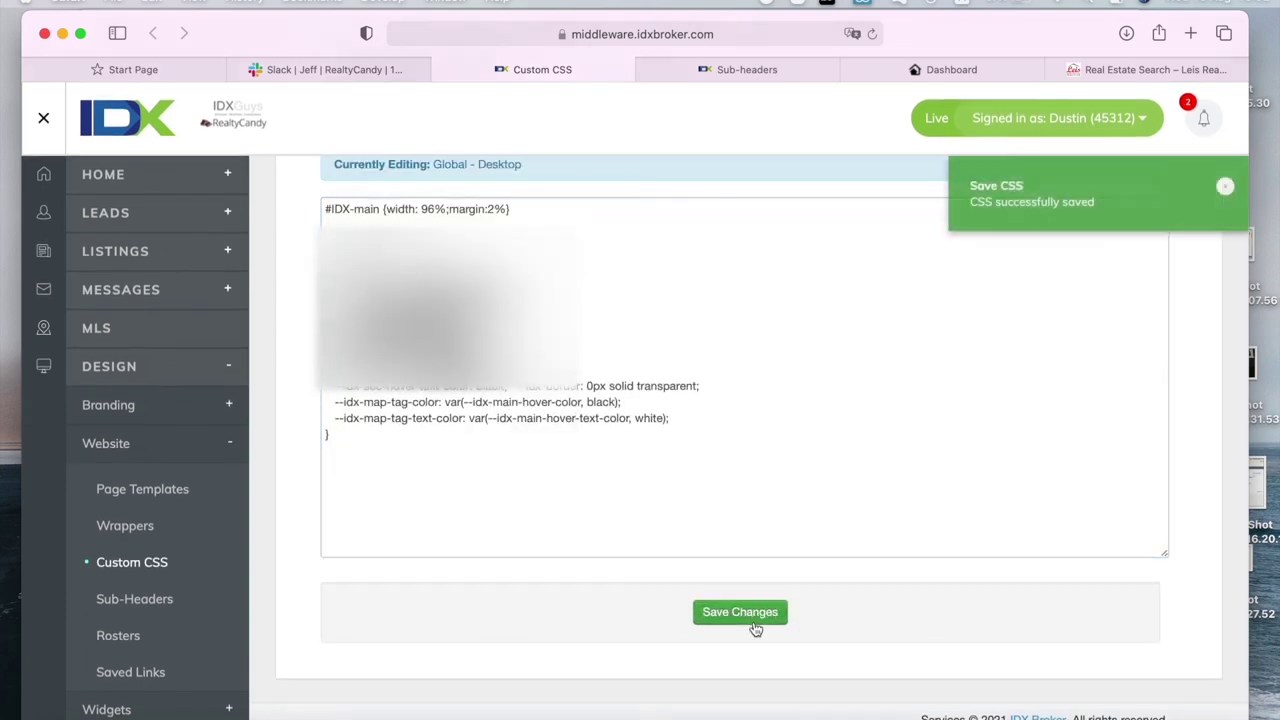
left_click(1150, 69)
left_click(806, 34)
key("super+c")
left_click(112, 2)
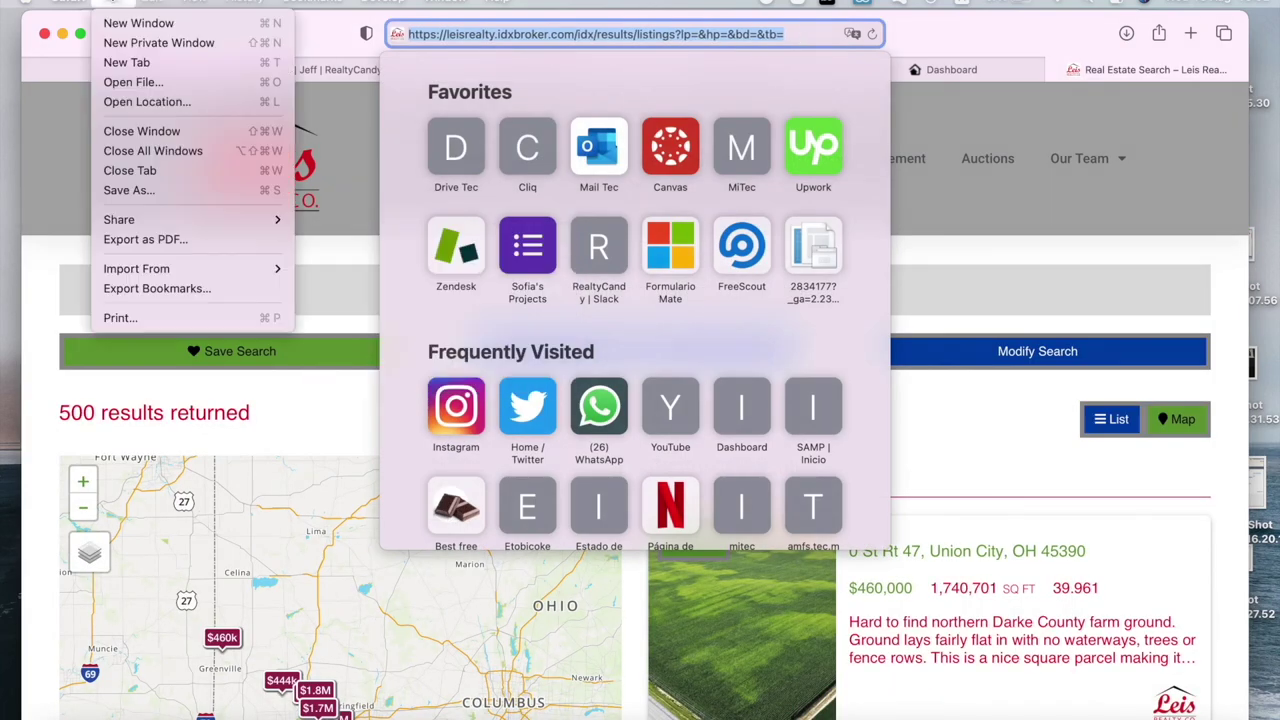
left_click(141, 45)
Step: Load leisrealty.idxbroker.com privately and scroll the results showing the original red and black buttons
key("super+v")
key("Return")
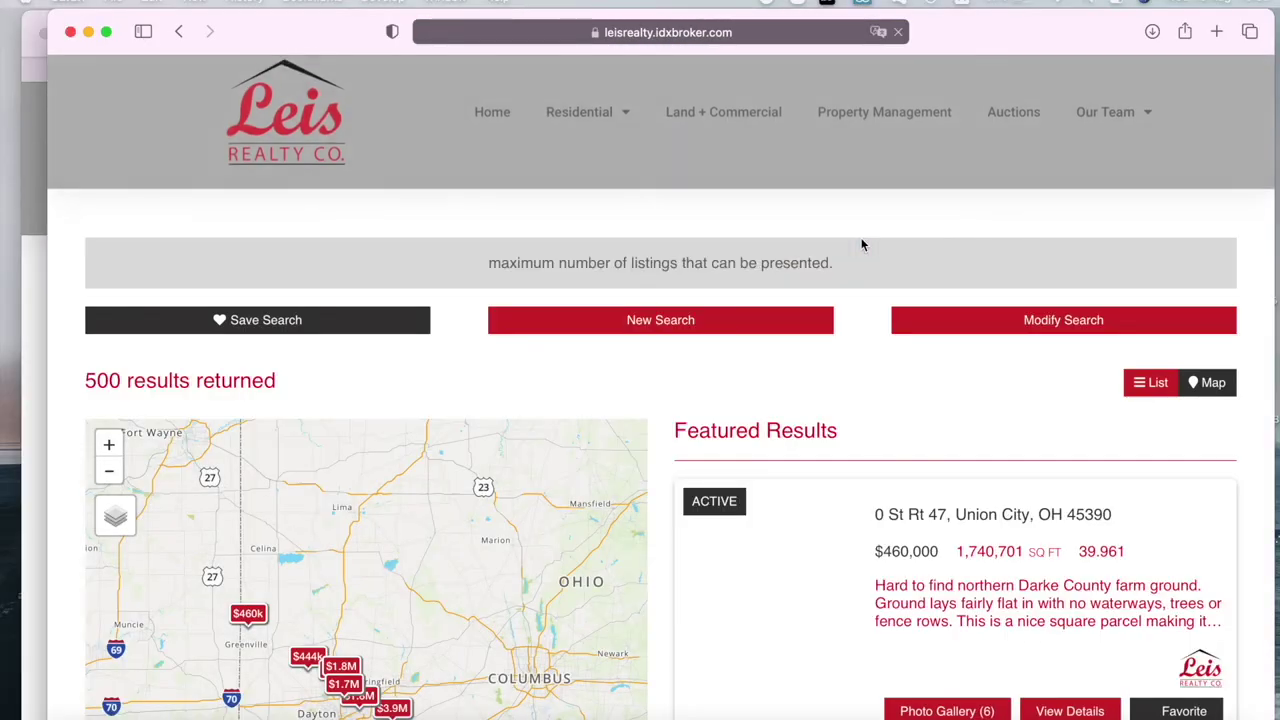
scroll(862, 245, "down", 10)
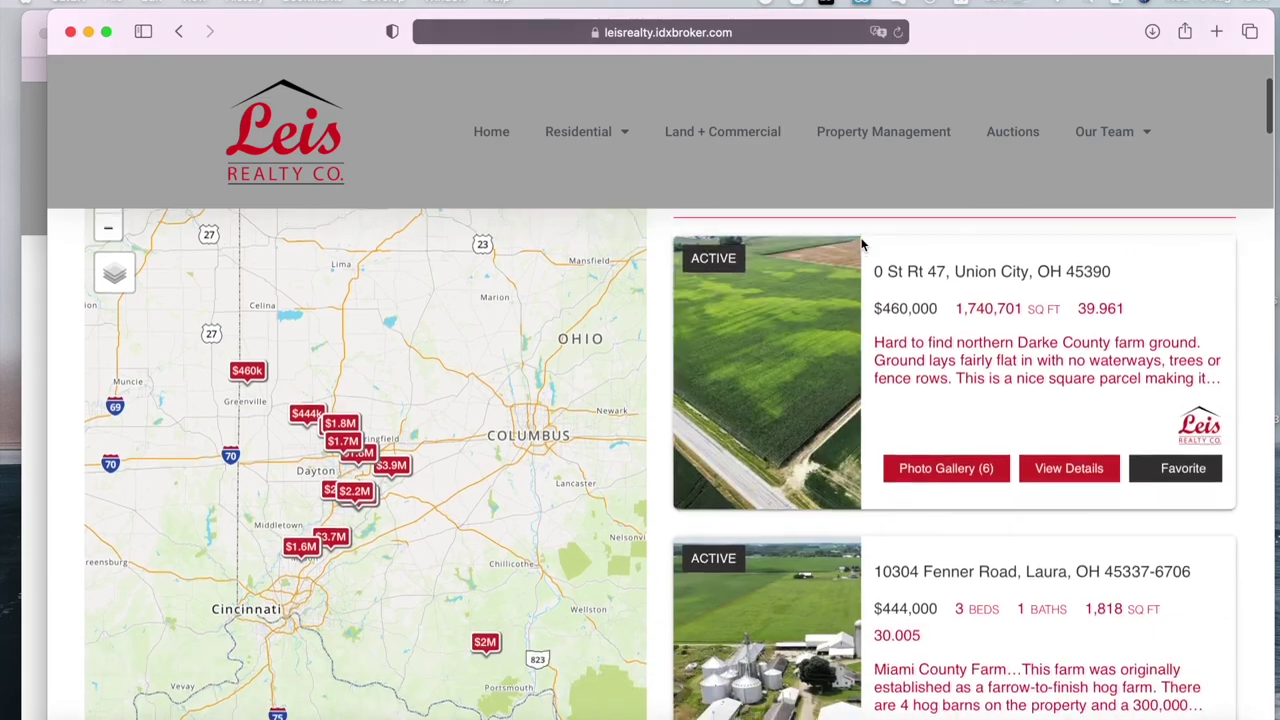
scroll(858, 245, "up", 10)
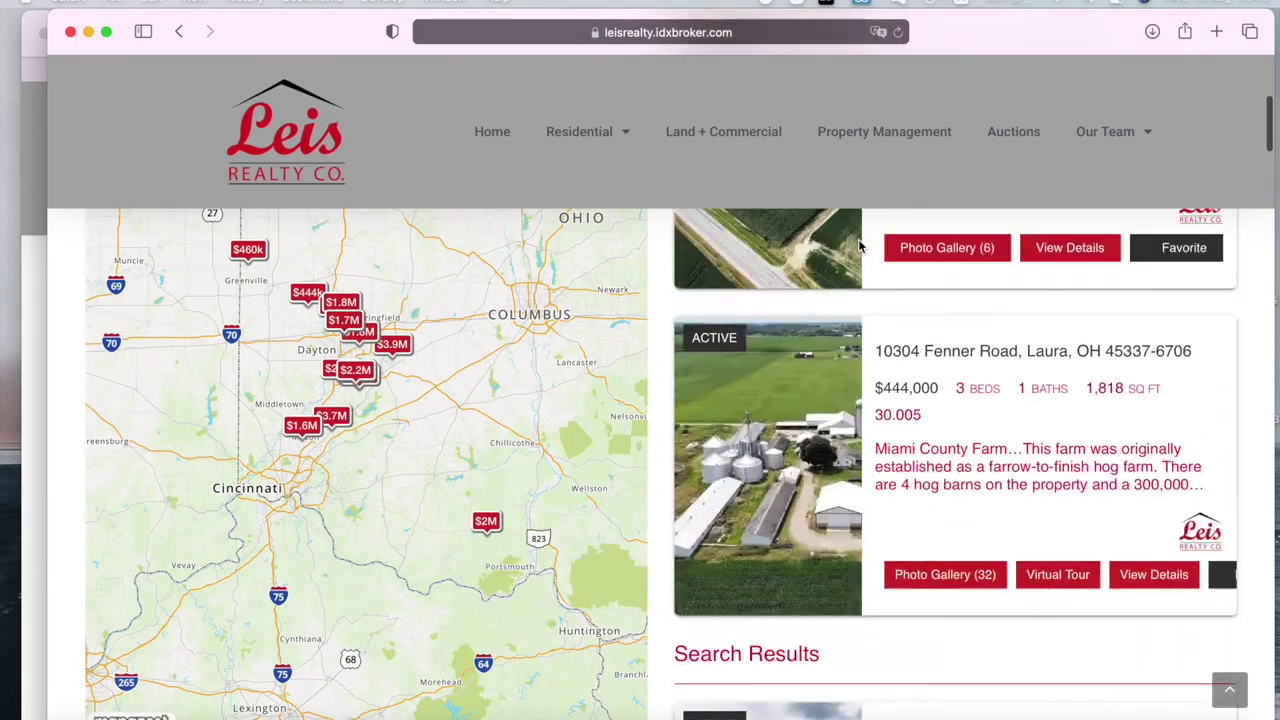
scroll(858, 245, "down", 12)
scroll(858, 245, "up", 12)
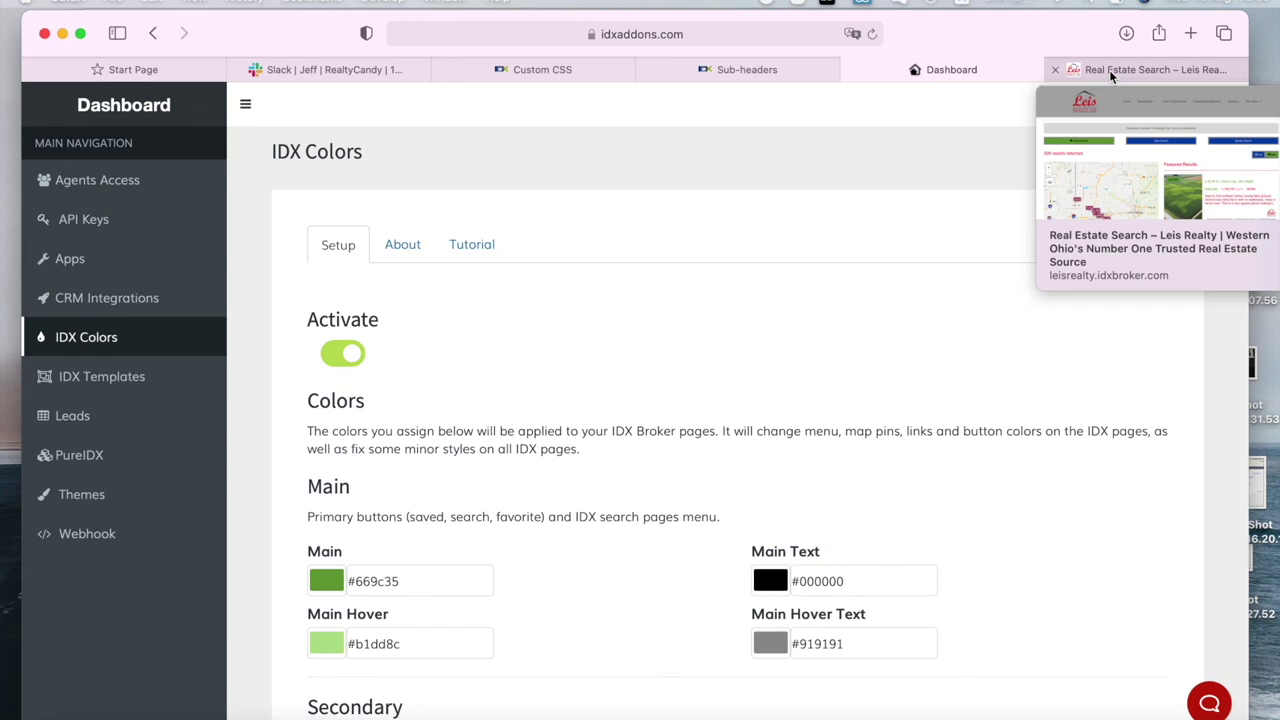
left_click(1109, 69)
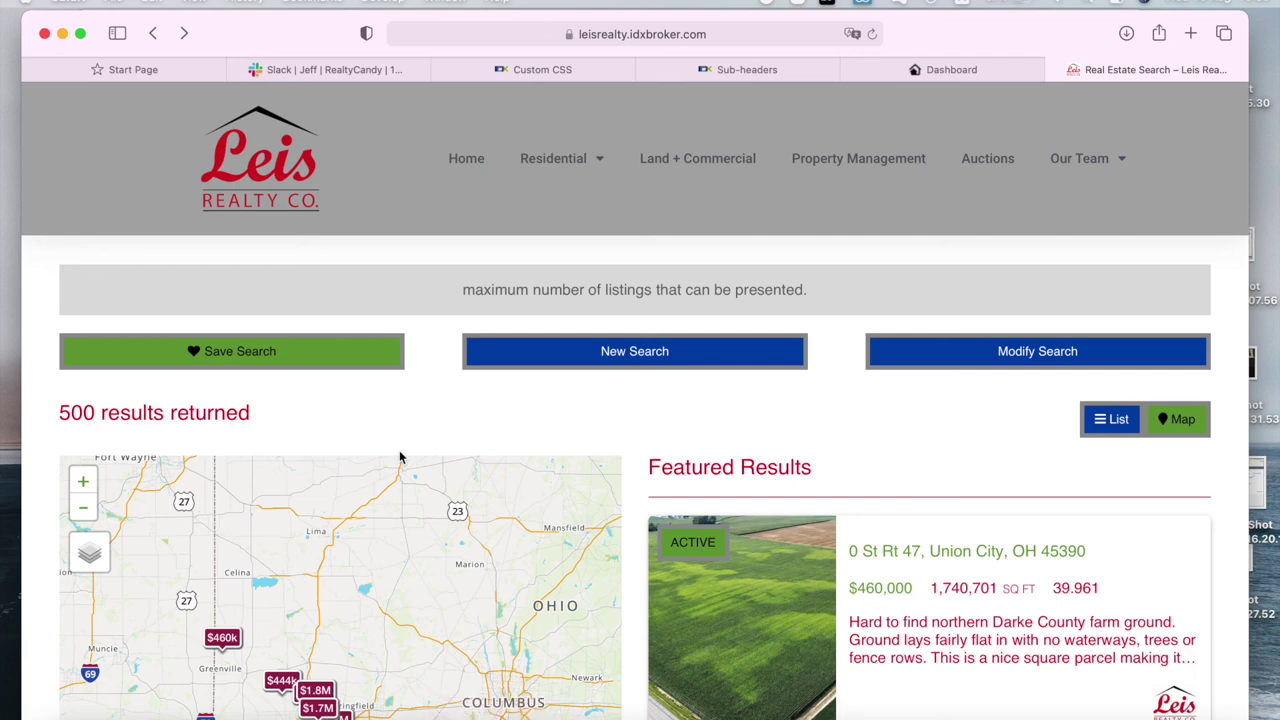
left_click(902, 64)
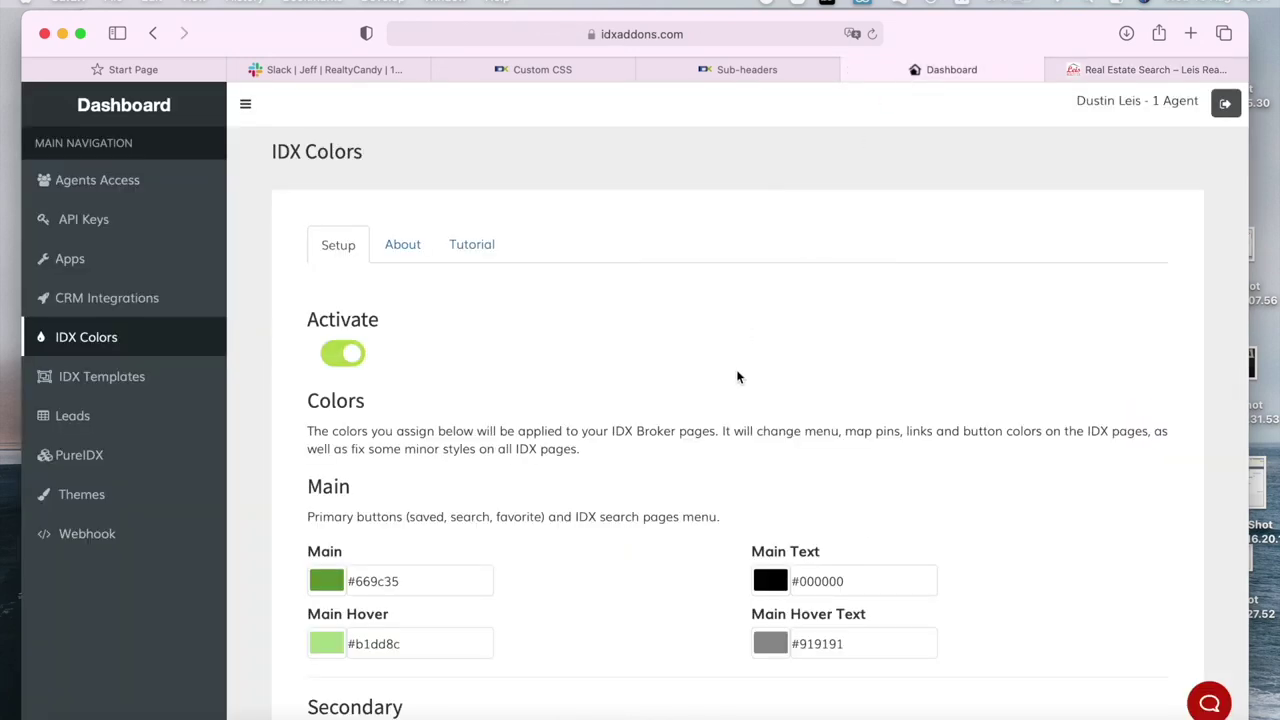